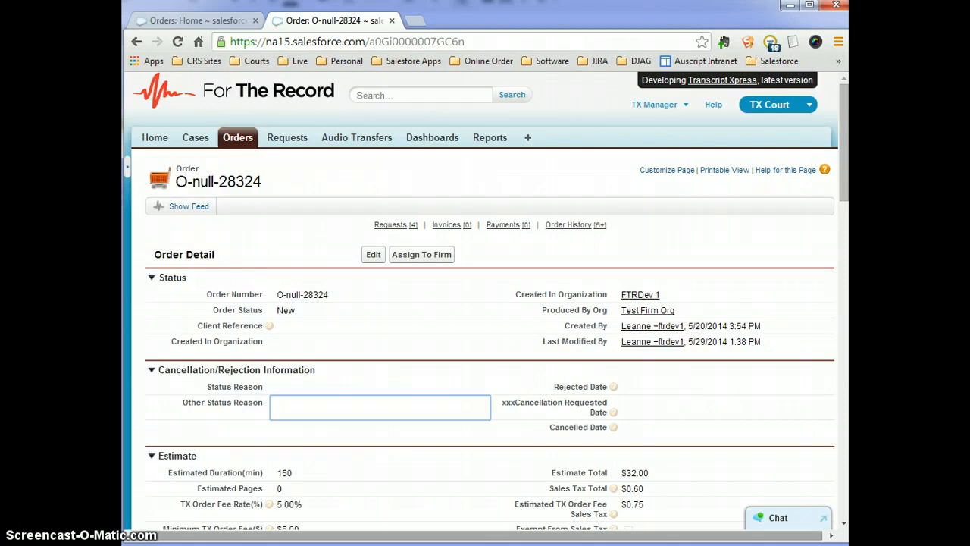
Scroll order O-null-28324's detail page and open Orders Home in a second browser tab.
{"action": "left_click_drag", "start_coordinate": [849, 162], "coordinate": [847, 186]}
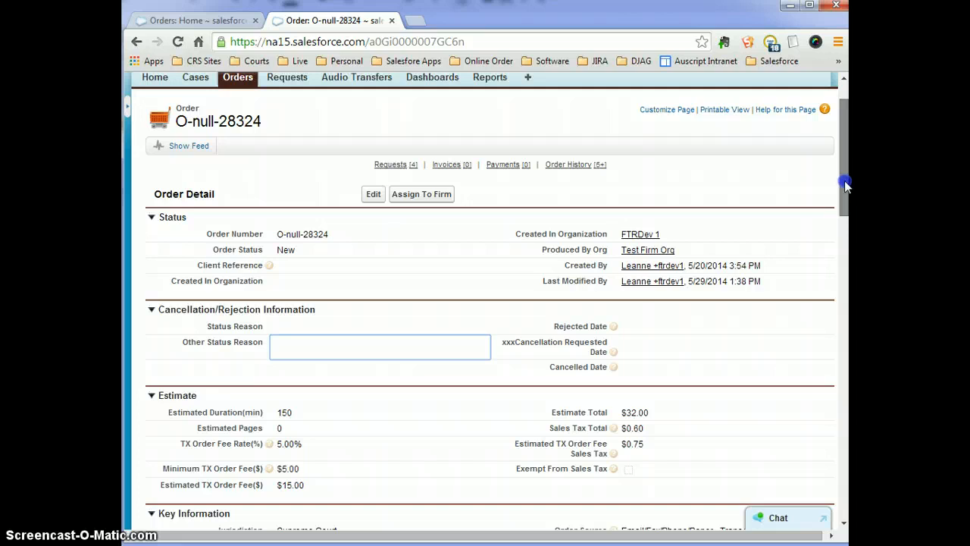
{"action": "left_click_drag", "start_coordinate": [847, 178], "coordinate": [847, 172]}
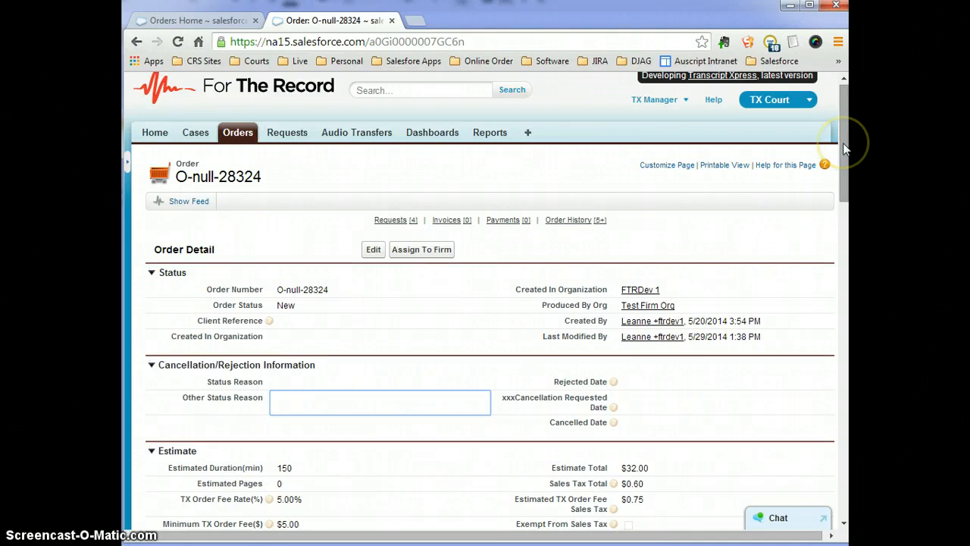
{"action": "left_click_drag", "start_coordinate": [843, 148], "coordinate": [844, 148]}
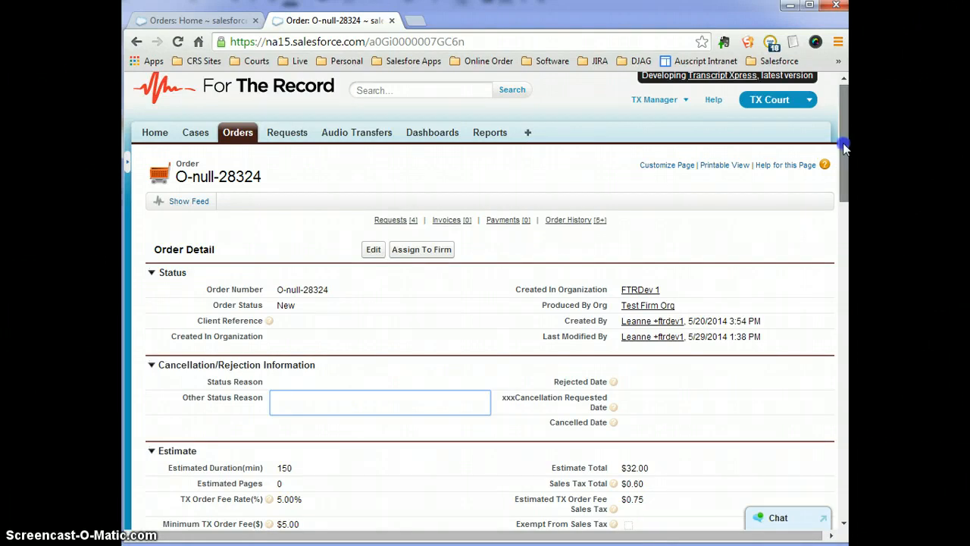
{"action": "middle_click", "coordinate": [239, 134]}
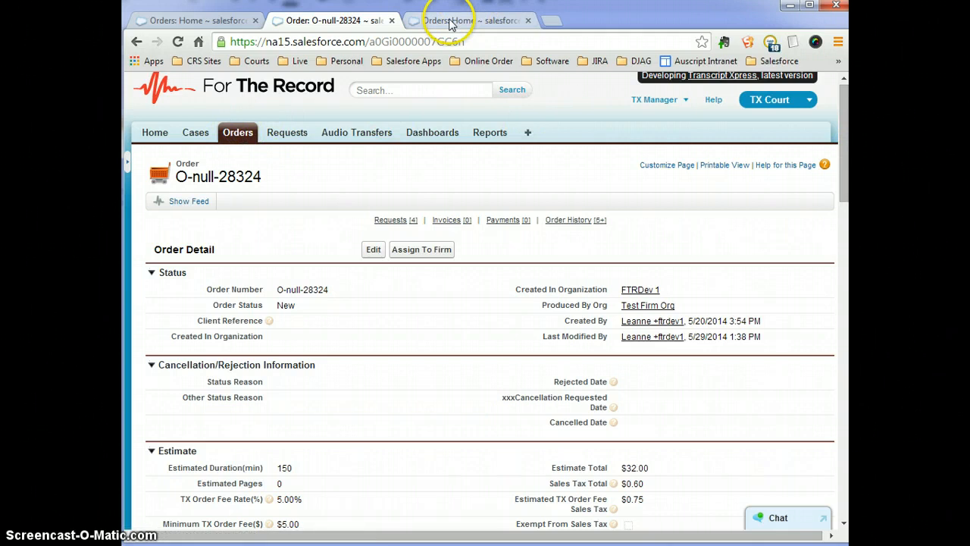
Start a New Order from Orders Home and enter 'a' as the Order Number.
{"action": "left_click", "coordinate": [450, 21]}
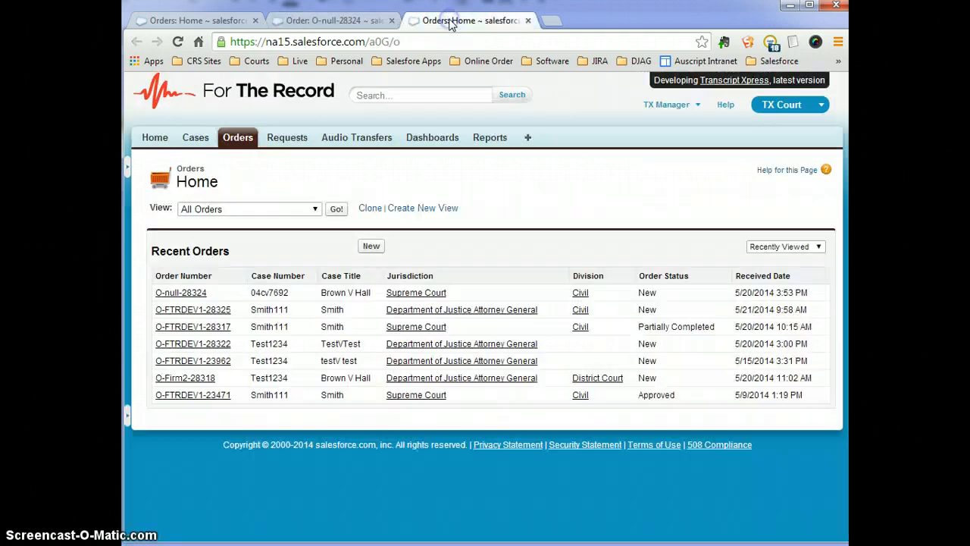
{"action": "left_click", "coordinate": [371, 247]}
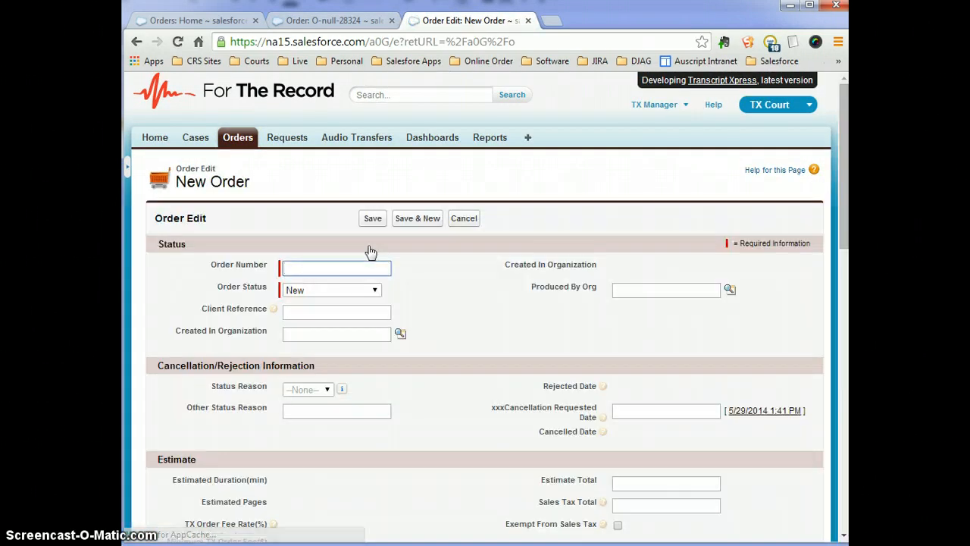
{"action": "left_click", "coordinate": [315, 267]}
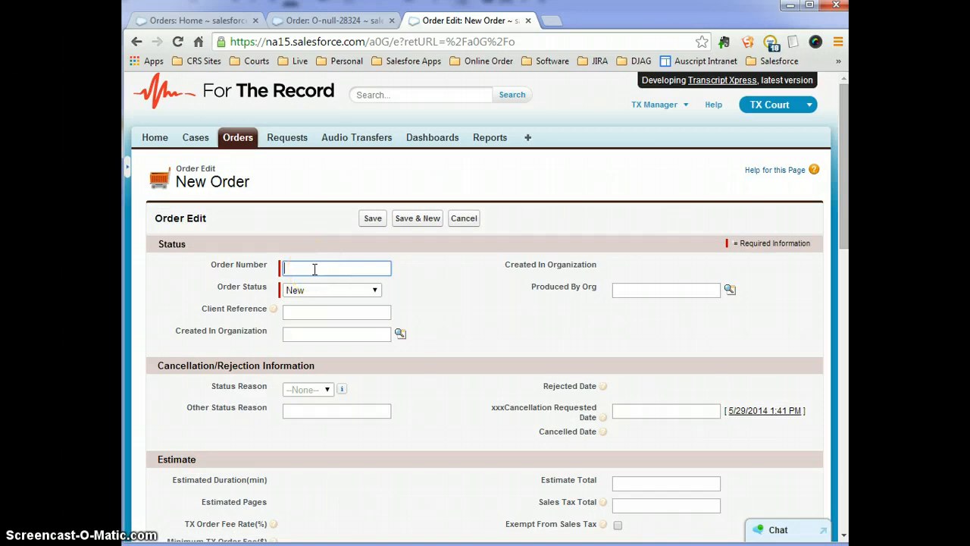
{"action": "left_click", "coordinate": [356, 269]}
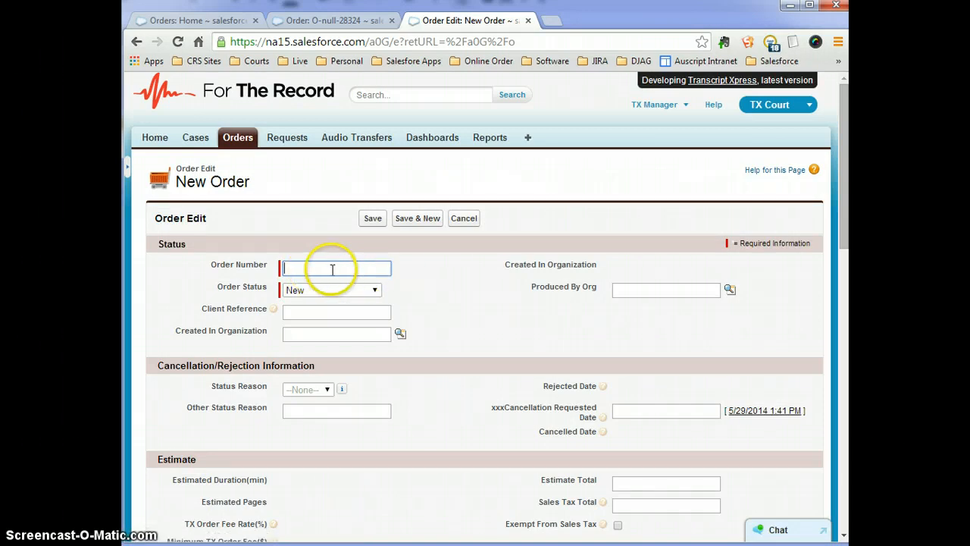
{"action": "type", "text": "a"}
{"action": "left_click", "coordinate": [415, 260]}
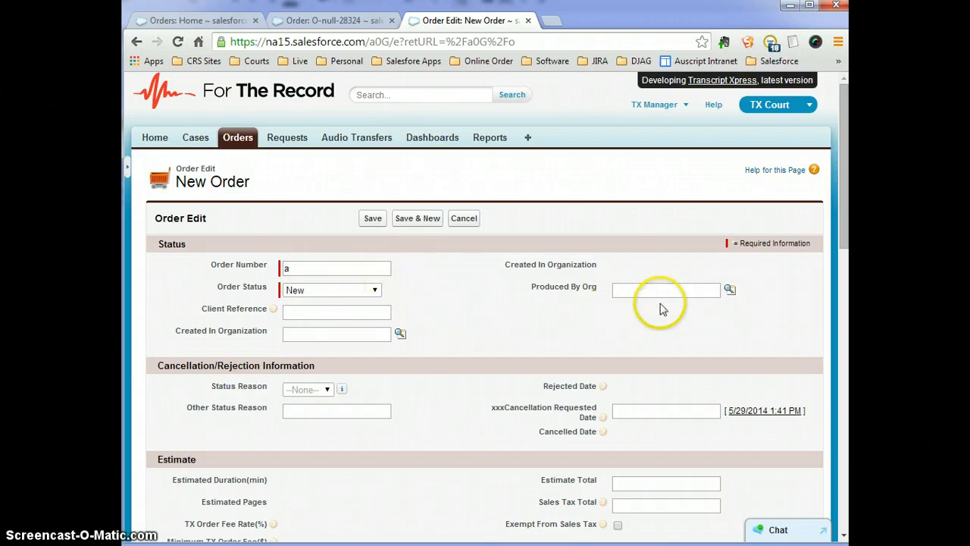
{"action": "scroll", "coordinate": [402, 431], "scroll_direction": "down", "scroll_amount": 1}
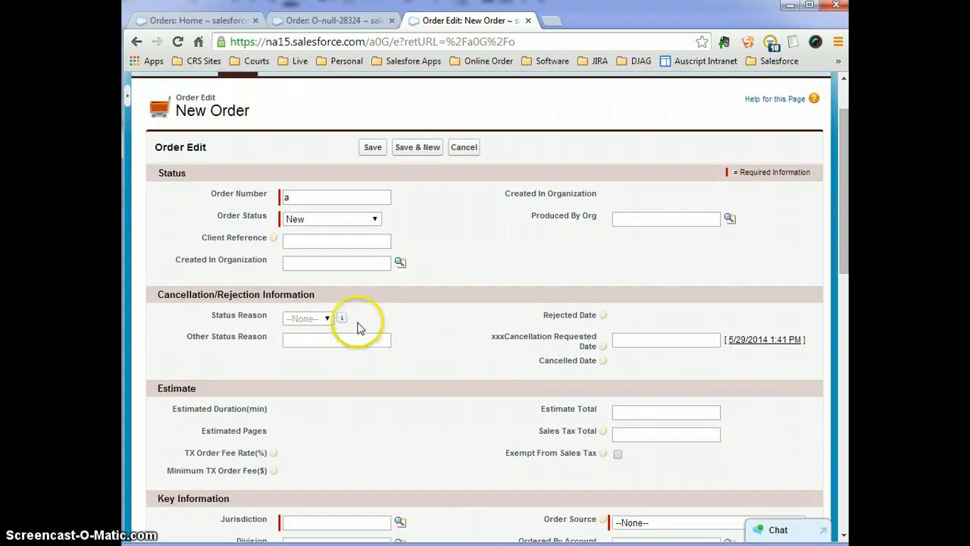
{"action": "scroll", "coordinate": [531, 424], "scroll_direction": "down", "scroll_amount": 1}
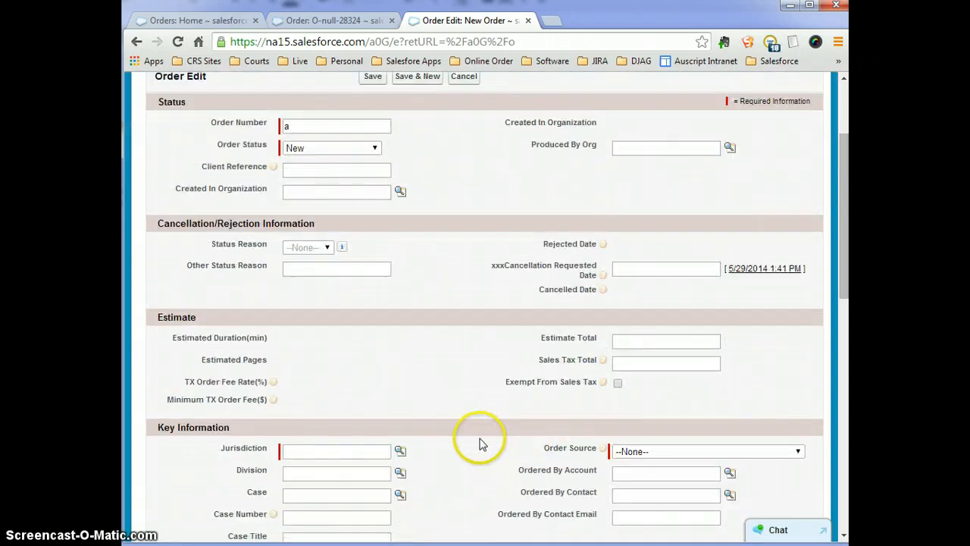
{"action": "scroll", "coordinate": [478, 444], "scroll_direction": "down", "scroll_amount": 1}
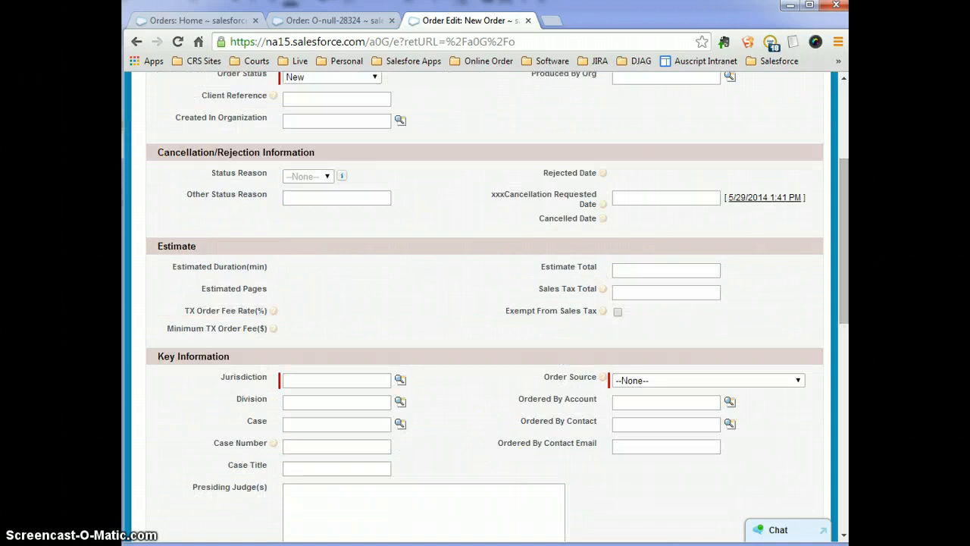
Enter Jurisdiction Supreme Court, Division Civil, and Order Source Email/Fax/Phone/Paper - Transcript Form.
{"action": "left_click", "coordinate": [310, 379]}
{"action": "type", "text": "Supreme Court"}
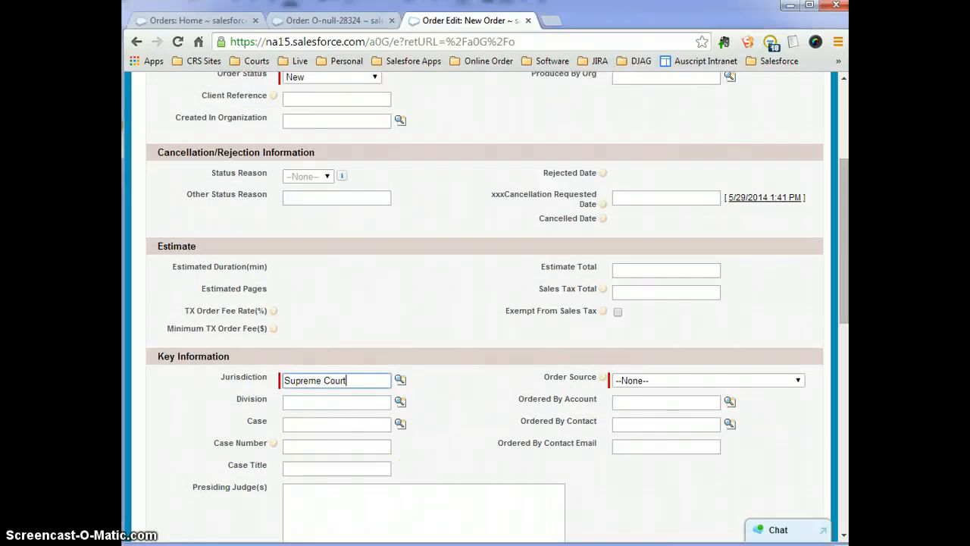
{"action": "left_click", "coordinate": [400, 379]}
{"action": "left_click", "coordinate": [357, 399]}
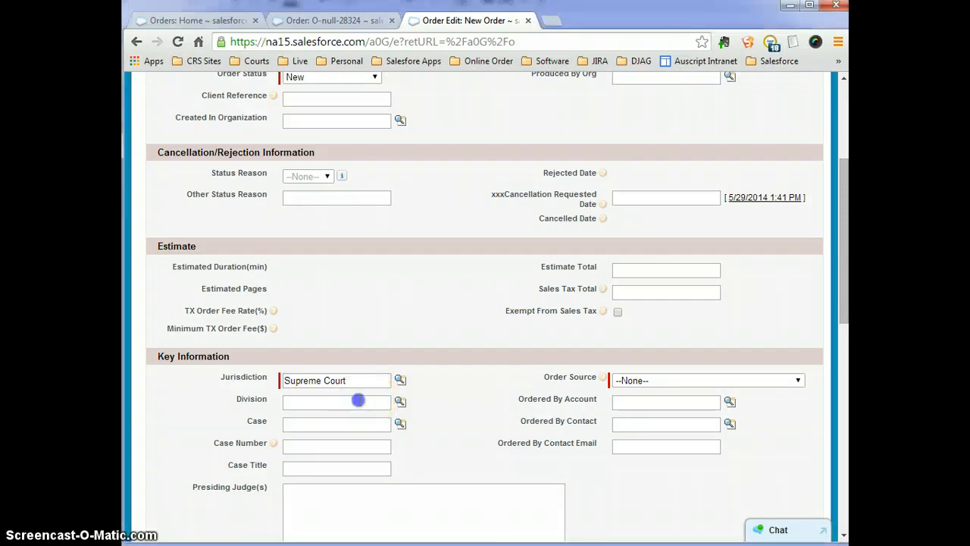
{"action": "type", "text": "Civil"}
{"action": "left_click", "coordinate": [657, 382]}
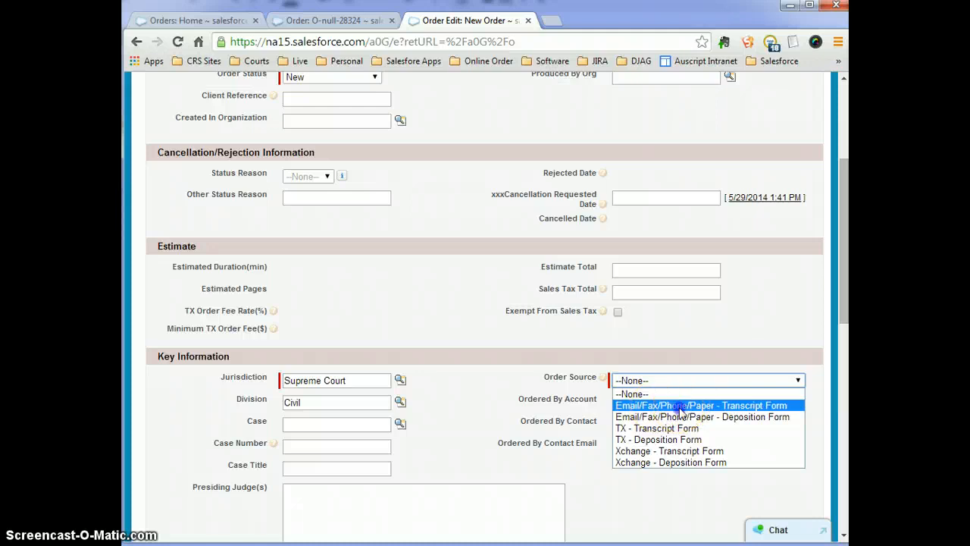
{"action": "left_click", "coordinate": [681, 407]}
{"action": "scroll", "coordinate": [654, 476], "scroll_direction": "down", "scroll_amount": 2}
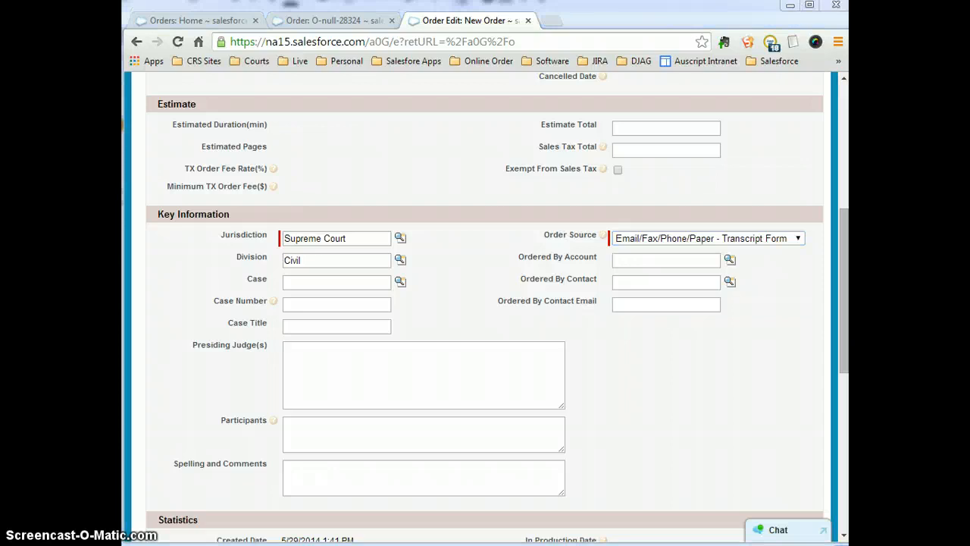
Enter the ordering contact's name and pick Test as the Ordered By Account via lookup.
{"action": "left_click", "coordinate": [686, 281]}
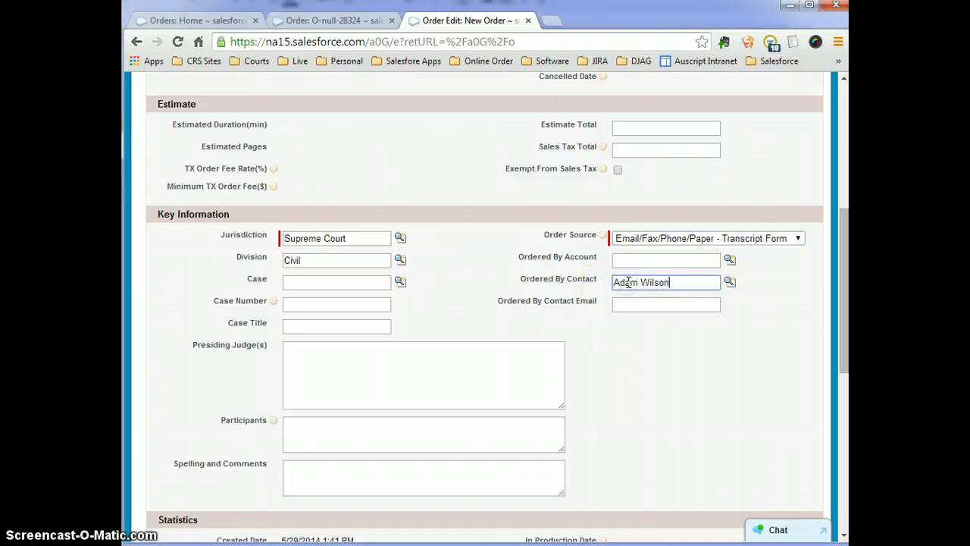
{"action": "scroll", "coordinate": [637, 304], "scroll_direction": "down", "scroll_amount": 1}
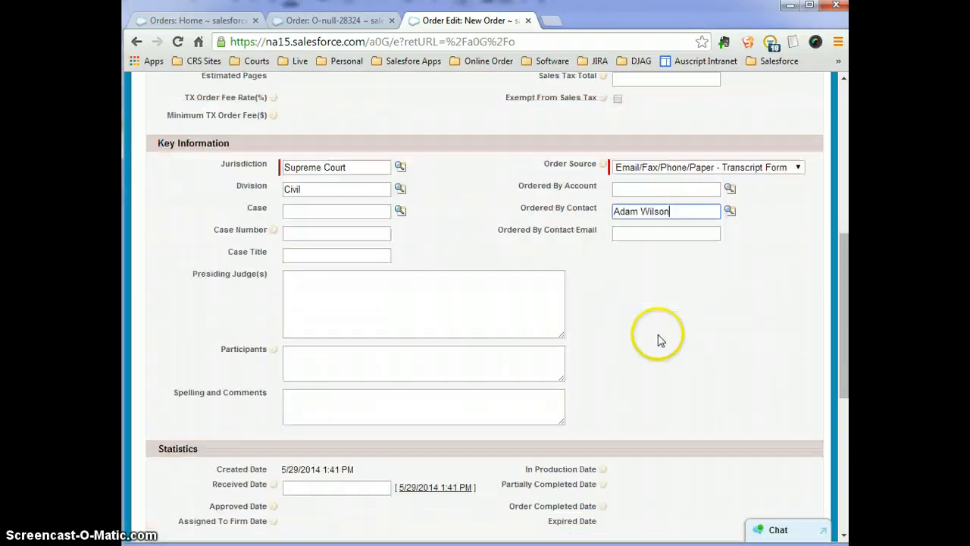
{"action": "left_click", "coordinate": [730, 188]}
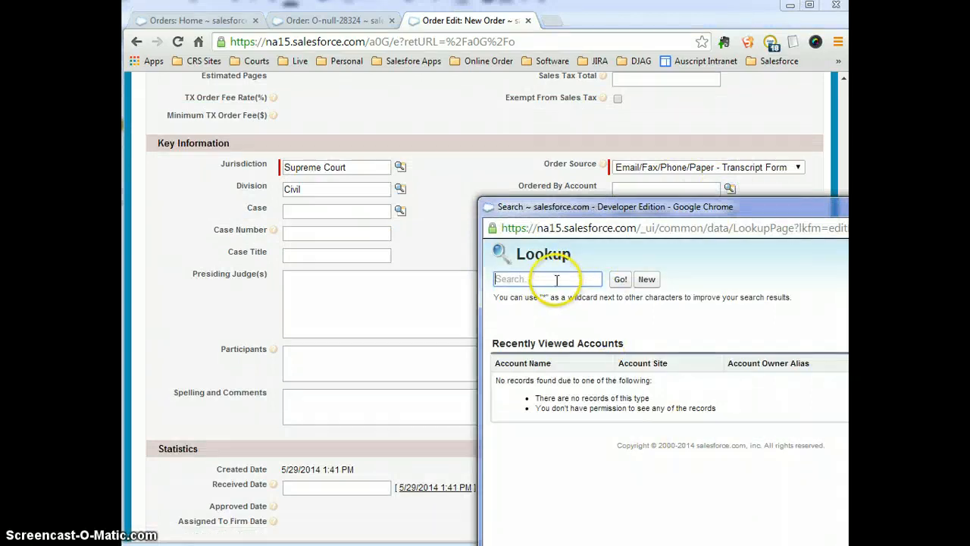
{"action": "type", "text": "t"}
{"action": "left_click", "coordinate": [620, 279]}
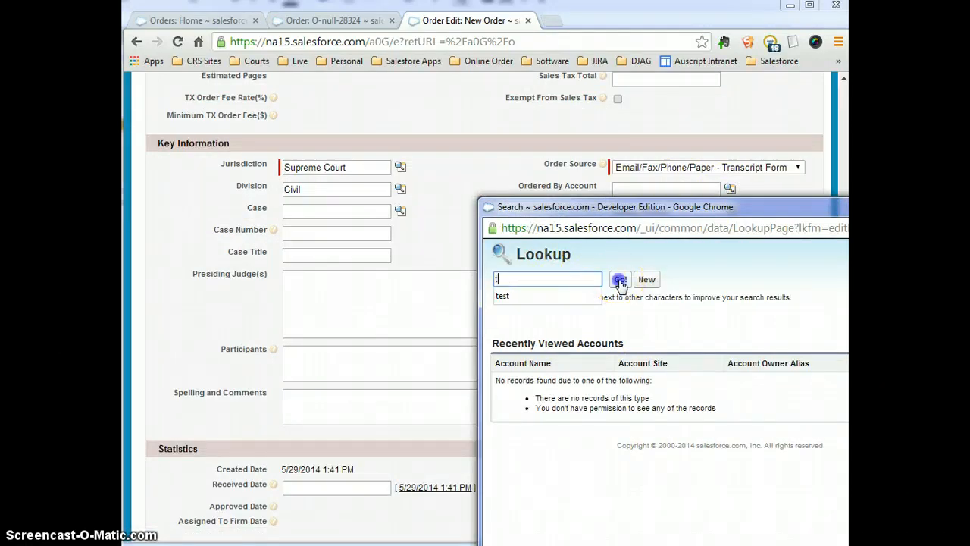
{"action": "left_click", "coordinate": [500, 390]}
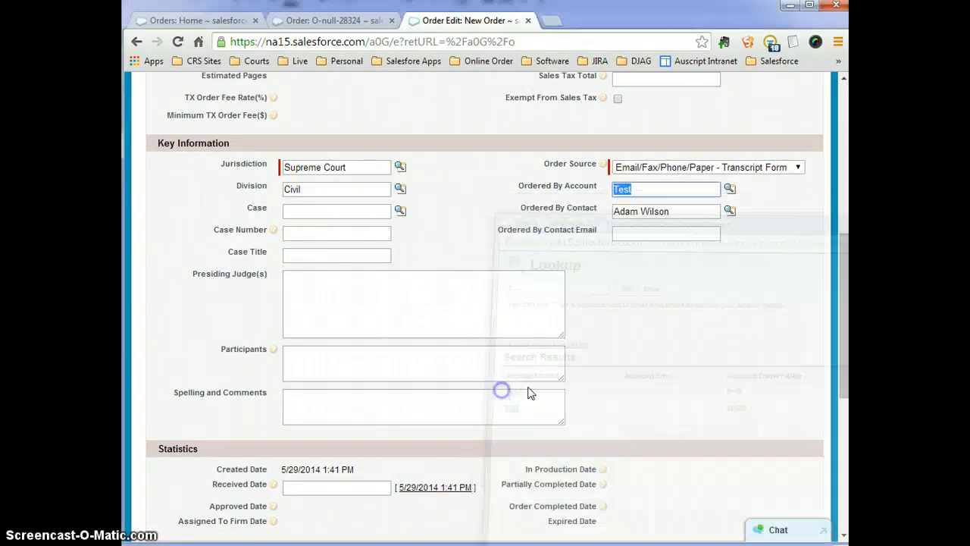
{"action": "scroll", "coordinate": [660, 358], "scroll_direction": "down", "scroll_amount": 1}
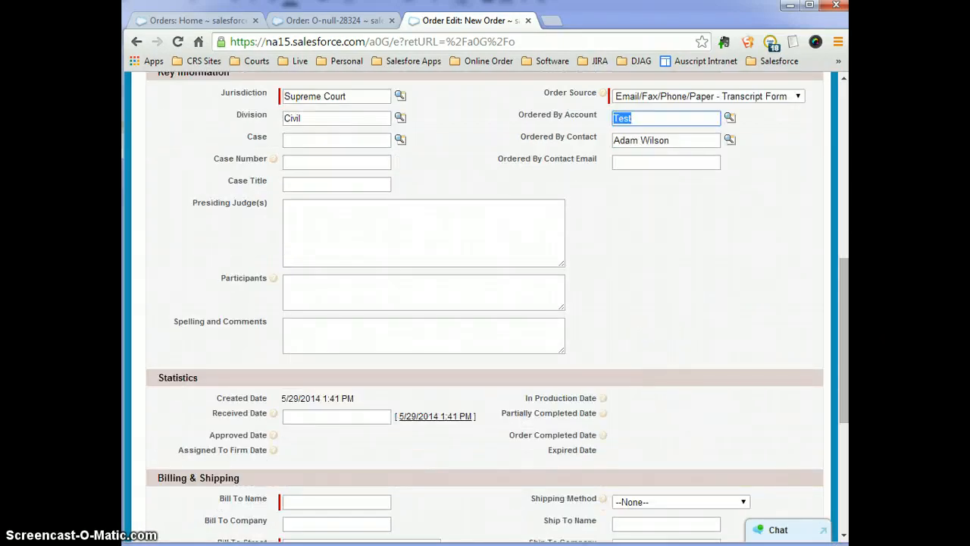
{"action": "left_click", "coordinate": [314, 138]}
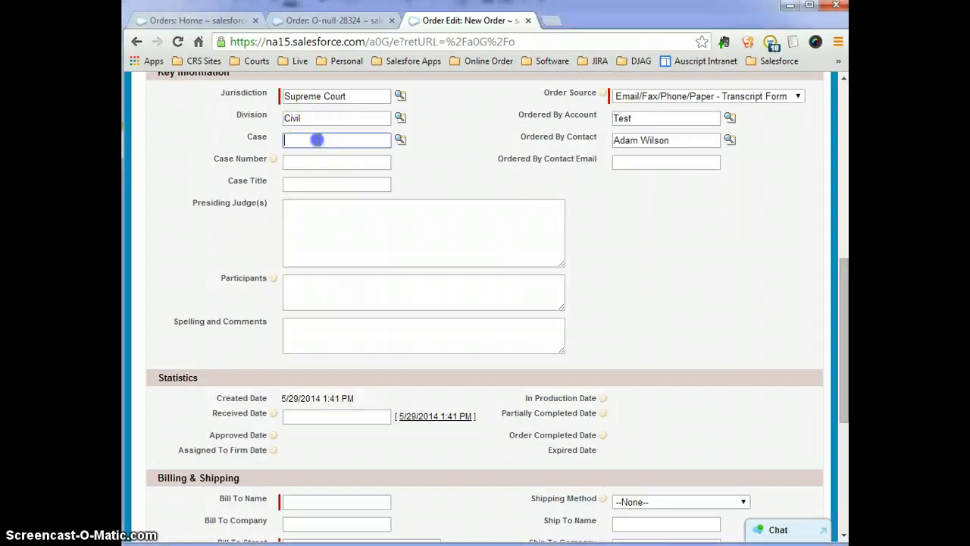
Paste the case number into Case and fill Spelling and Comments with repeated 'Spelling and Comments' lines.
{"action": "type", "text": "04cv7698"}
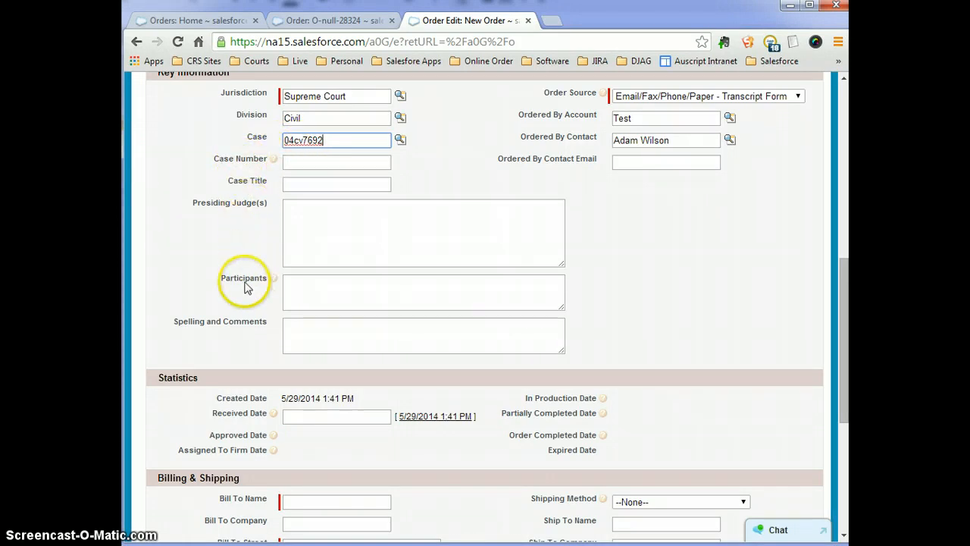
{"action": "left_click", "coordinate": [314, 340]}
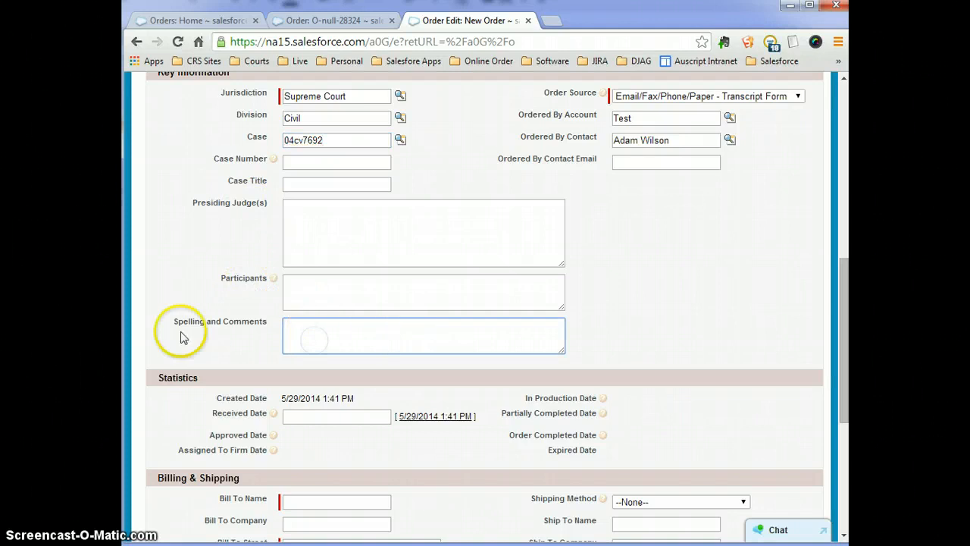
{"action": "left_click_drag", "start_coordinate": [171, 321], "coordinate": [260, 324]}
{"action": "left_click", "coordinate": [318, 334]}
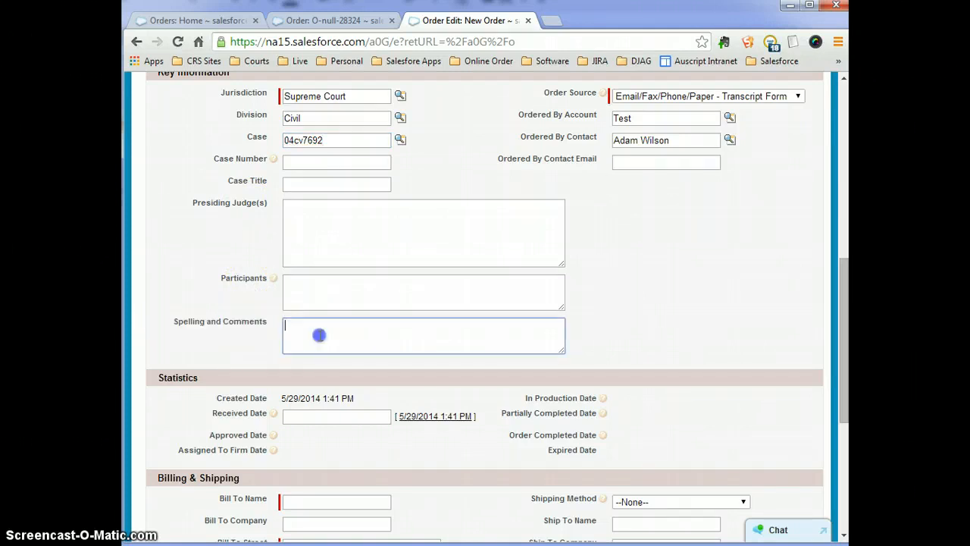
{"action": "type", "text": "Spelling and Comments"}
{"action": "type", "text": "Spelling and Comments"}
{"action": "key", "text": "Return"}
{"action": "type", "text": "Spelling and Comments"}
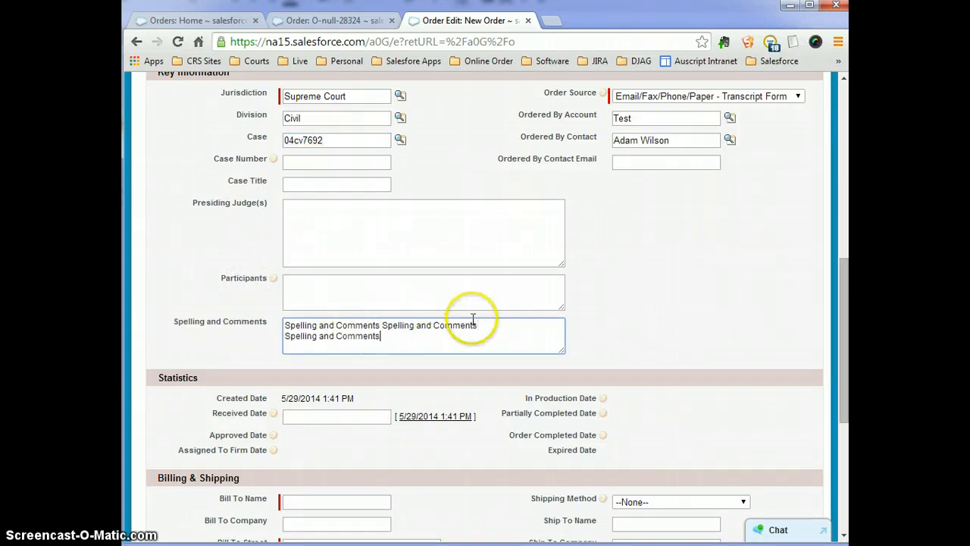
{"action": "type", "text": "Spelling and Comments"}
{"action": "key", "text": "Return"}
{"action": "type", "text": "Spelling and Comments"}
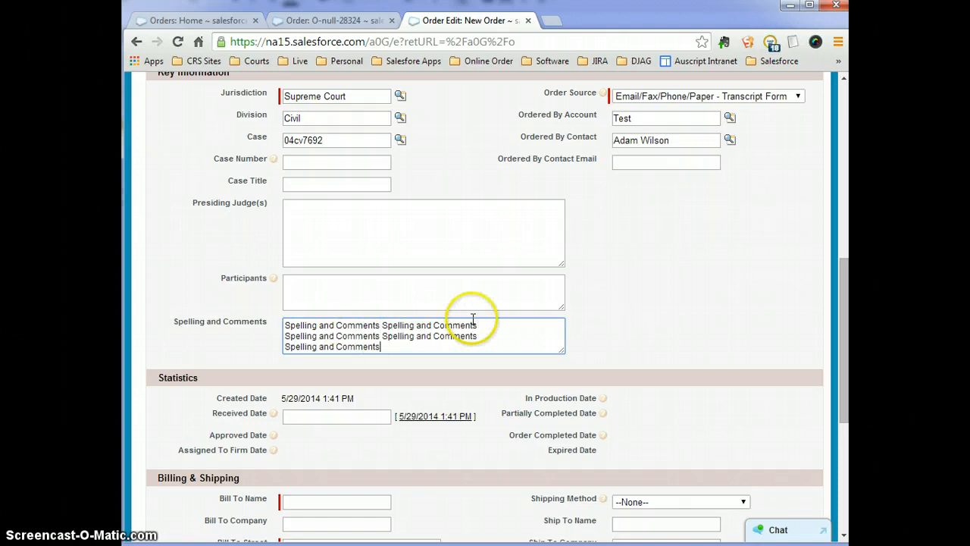
{"action": "scroll", "coordinate": [477, 356], "scroll_direction": "down", "scroll_amount": 1}
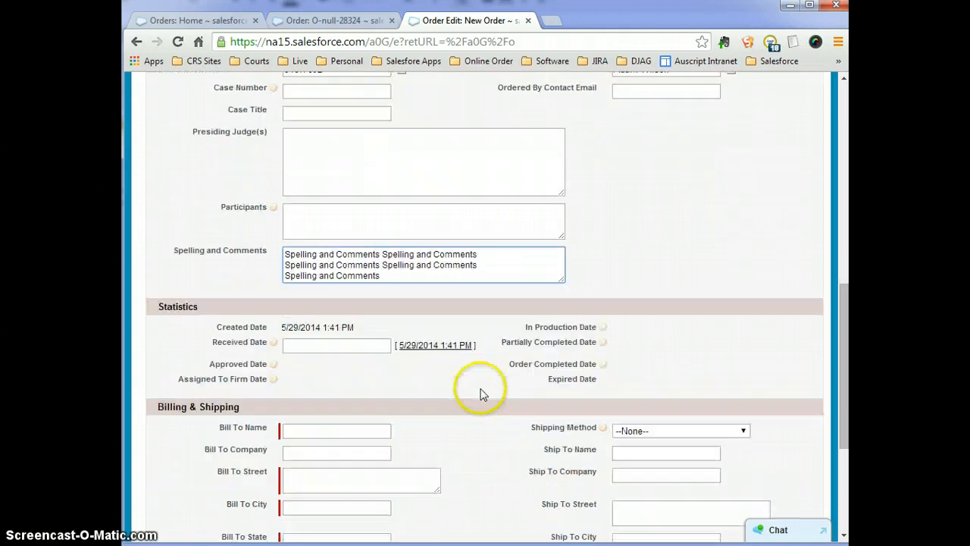
Set the Received Date to 5/29/2014 1:30 PM.
{"action": "left_click", "coordinate": [430, 346]}
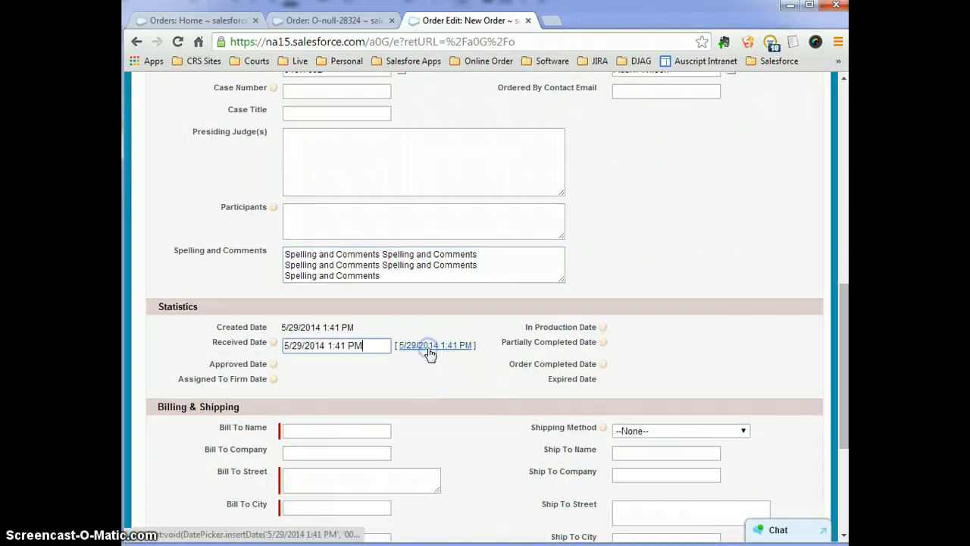
{"action": "left_click", "coordinate": [334, 345]}
{"action": "double_click", "coordinate": [340, 346]}
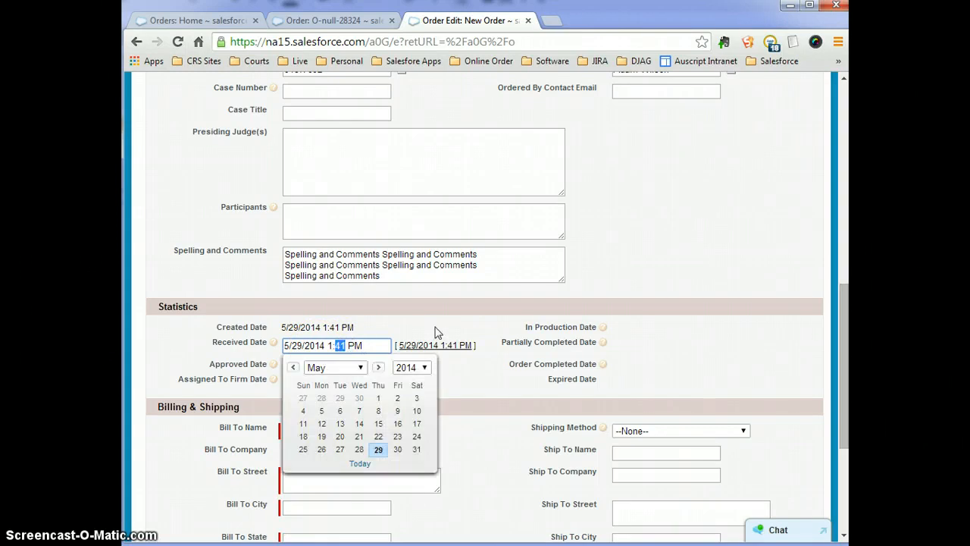
{"action": "type", "text": "30"}
{"action": "left_click", "coordinate": [435, 328]}
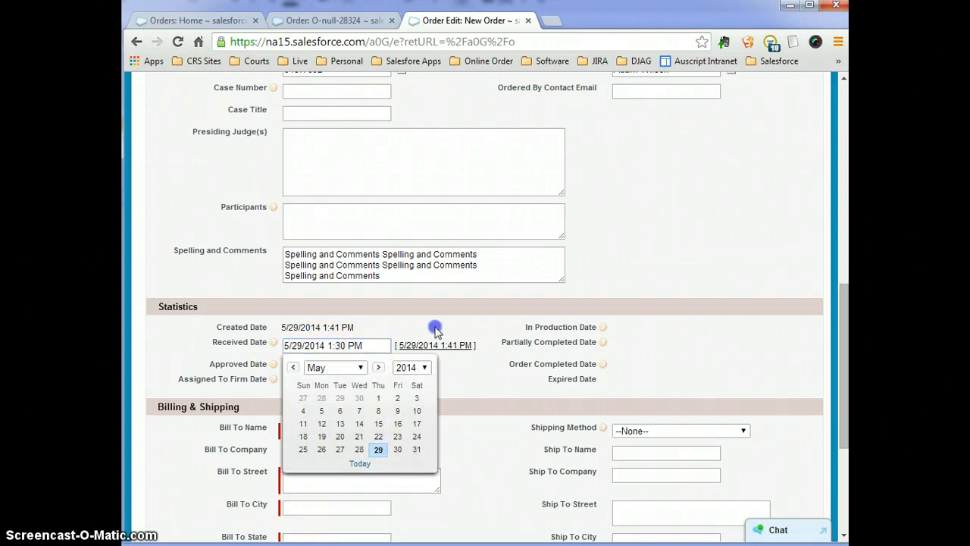
{"action": "scroll", "coordinate": [650, 405], "scroll_direction": "down", "scroll_amount": 2}
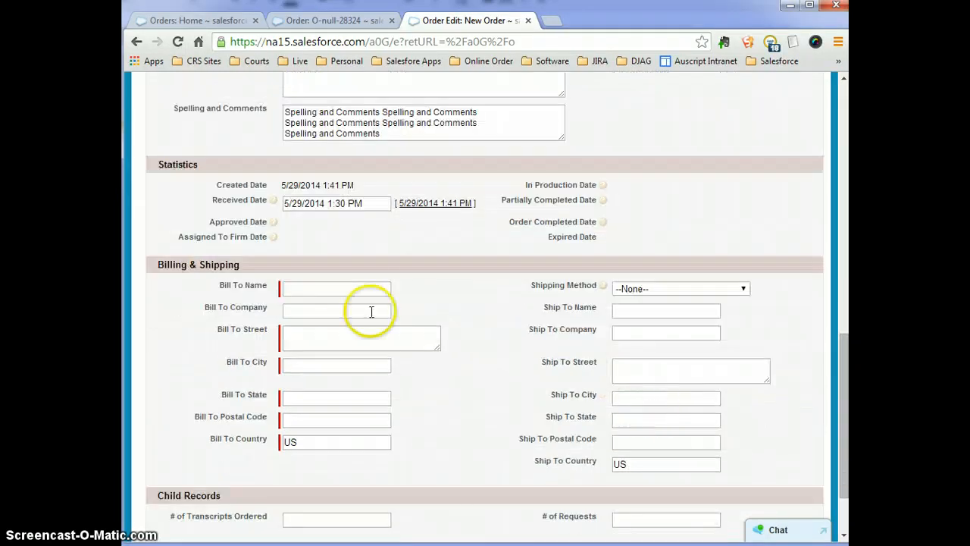
Enter the Bill To name and autofill the saved Auscript billing street address.
{"action": "left_click", "coordinate": [305, 290]}
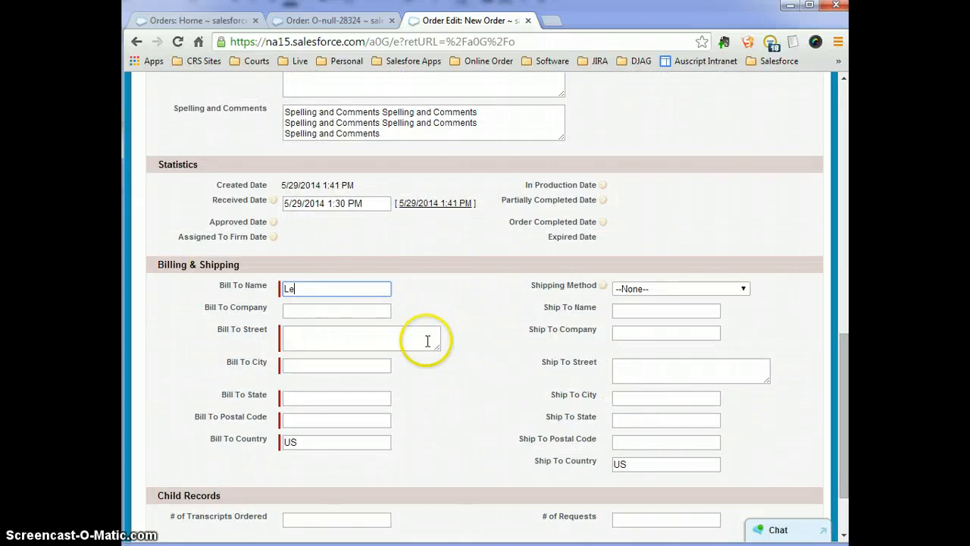
{"action": "key", "text": "Tab"}
{"action": "key", "text": "Tab"}
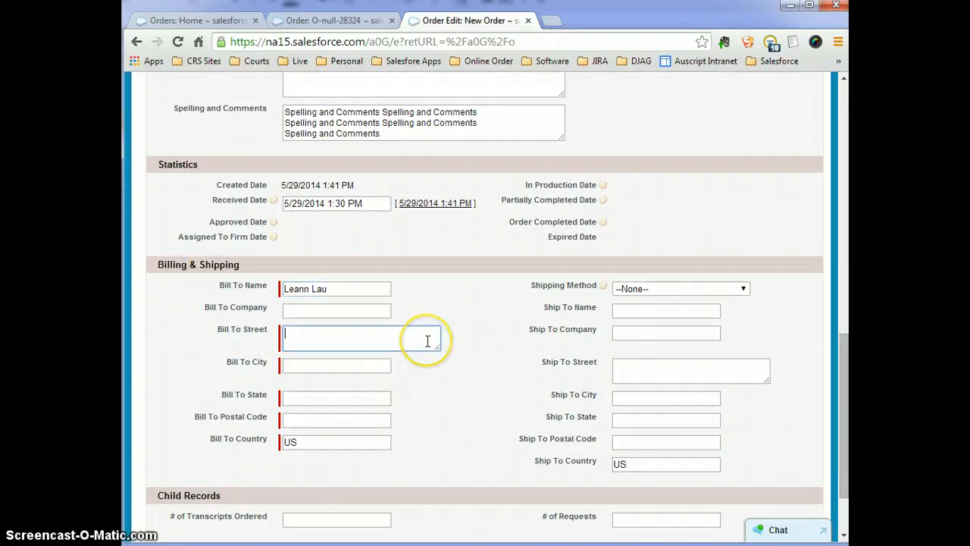
{"action": "type", "text": "179"}
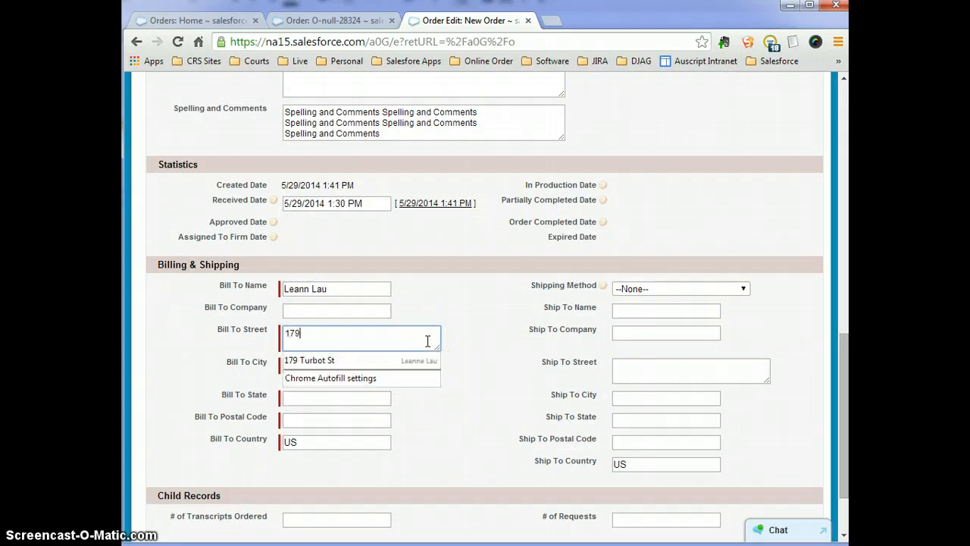
{"action": "key", "text": "Down"}
{"action": "key", "text": "Return"}
{"action": "key", "text": "Tab"}
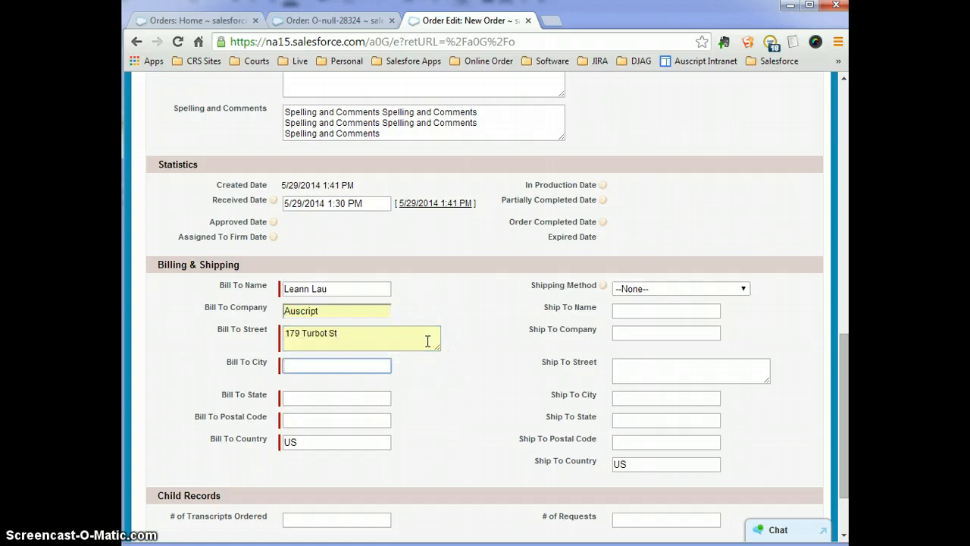
Autofill the billing city and state, enter postcode 4000, and save the order.
{"action": "type", "text": "Bri"}
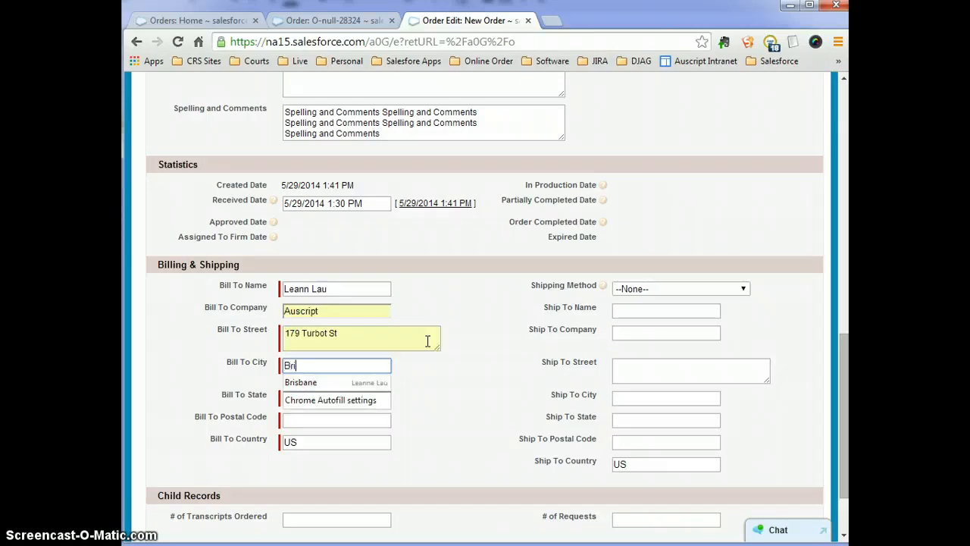
{"action": "key", "text": "Down"}
{"action": "key", "text": "Return"}
{"action": "key", "text": "Tab"}
{"action": "key", "text": "Tab"}
{"action": "type", "text": "4000"}
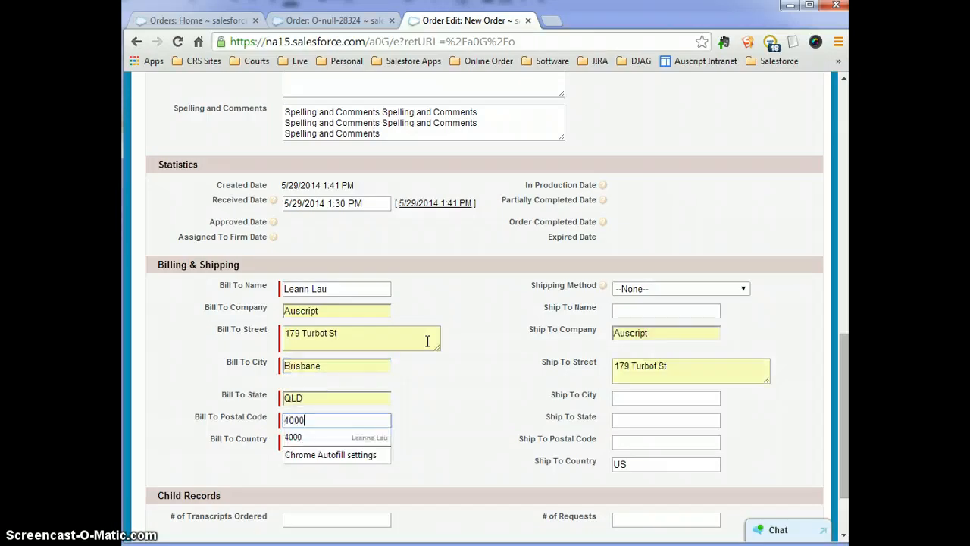
{"action": "key", "text": "Tab"}
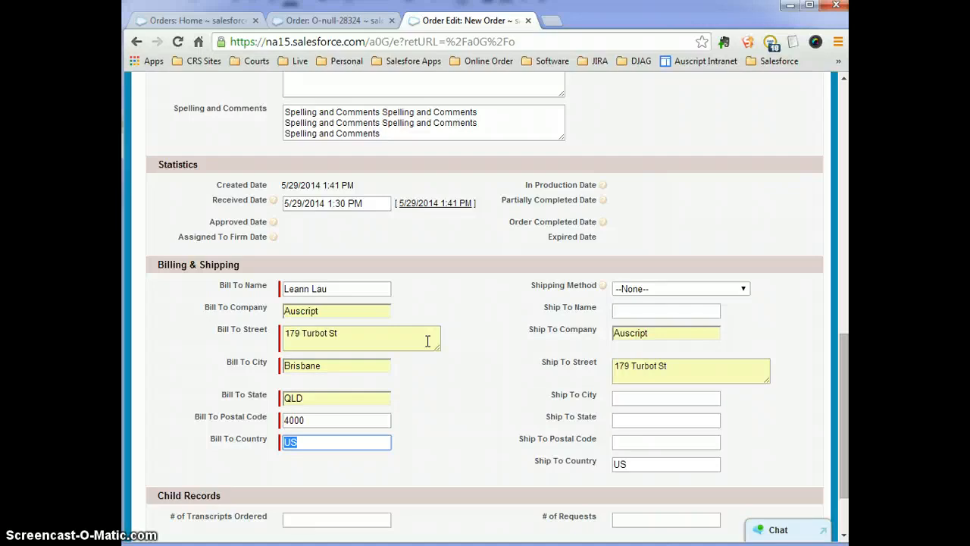
{"action": "scroll", "coordinate": [637, 395], "scroll_direction": "down", "scroll_amount": 2}
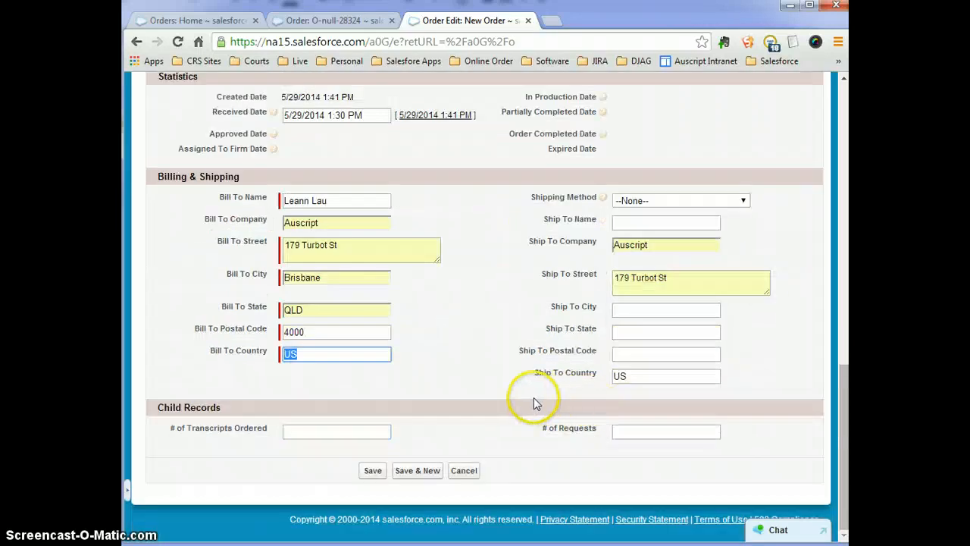
{"action": "left_click", "coordinate": [376, 476]}
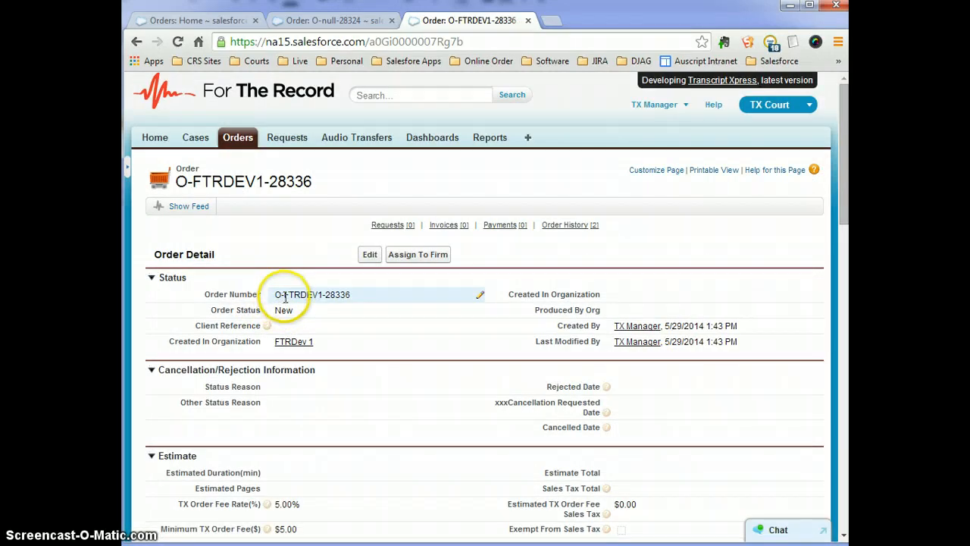
{"action": "left_click_drag", "start_coordinate": [285, 298], "coordinate": [320, 295]}
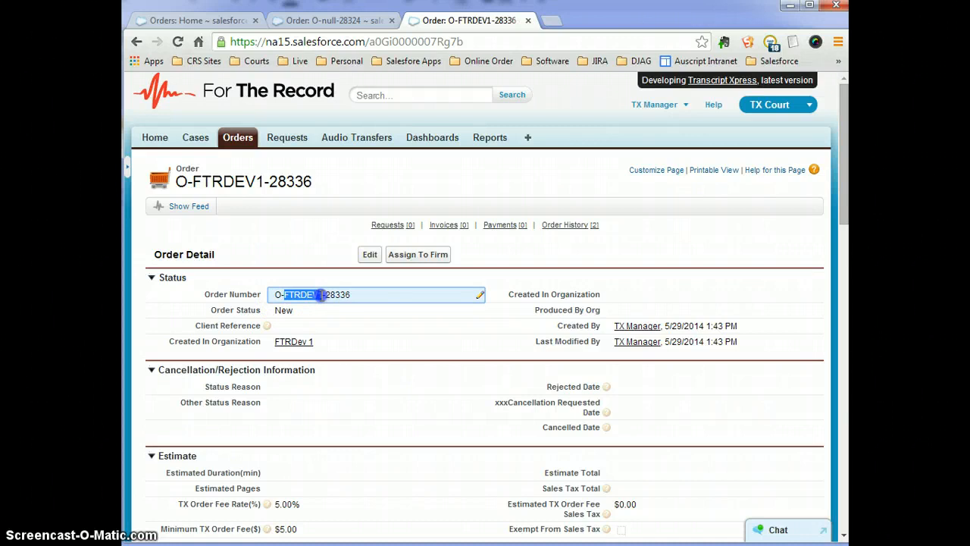
{"action": "left_click", "coordinate": [367, 324]}
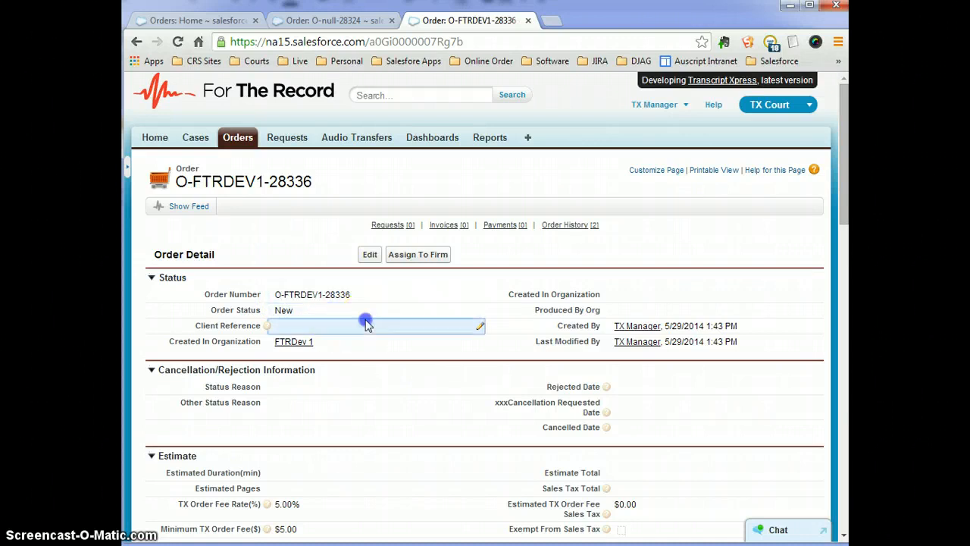
{"action": "left_click", "coordinate": [278, 299]}
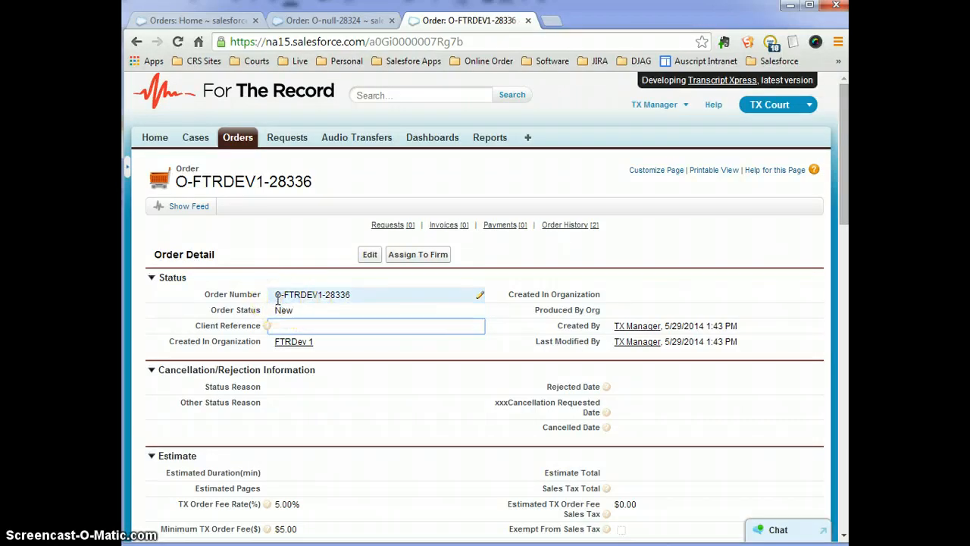
{"action": "left_click", "coordinate": [289, 299]}
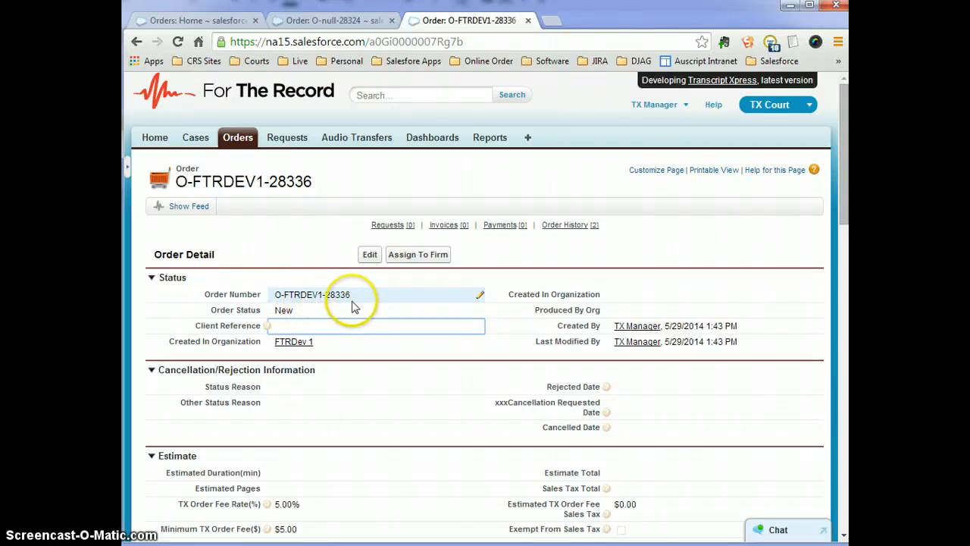
{"action": "double_click", "coordinate": [399, 332]}
{"action": "scroll", "coordinate": [399, 331], "scroll_direction": "down", "scroll_amount": 2}
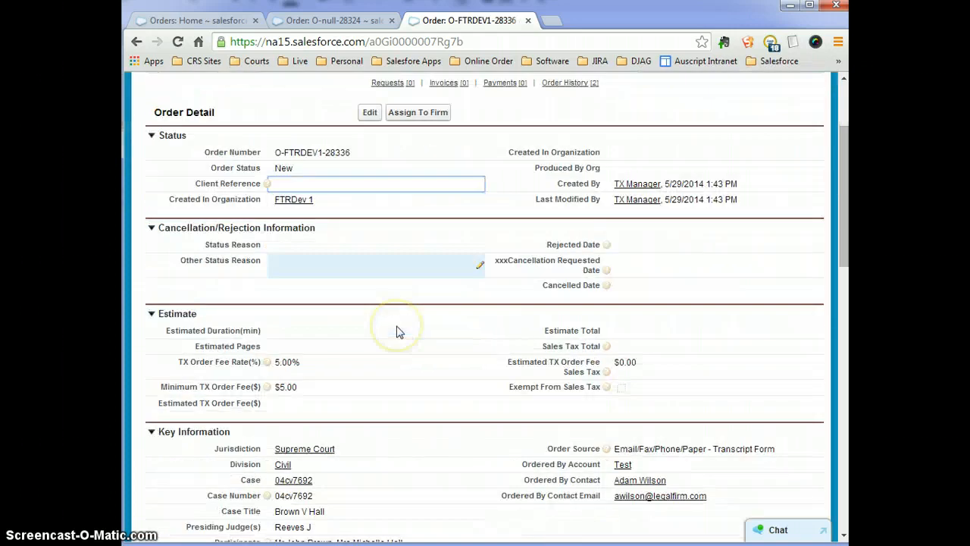
{"action": "scroll", "coordinate": [398, 331], "scroll_direction": "down", "scroll_amount": 1}
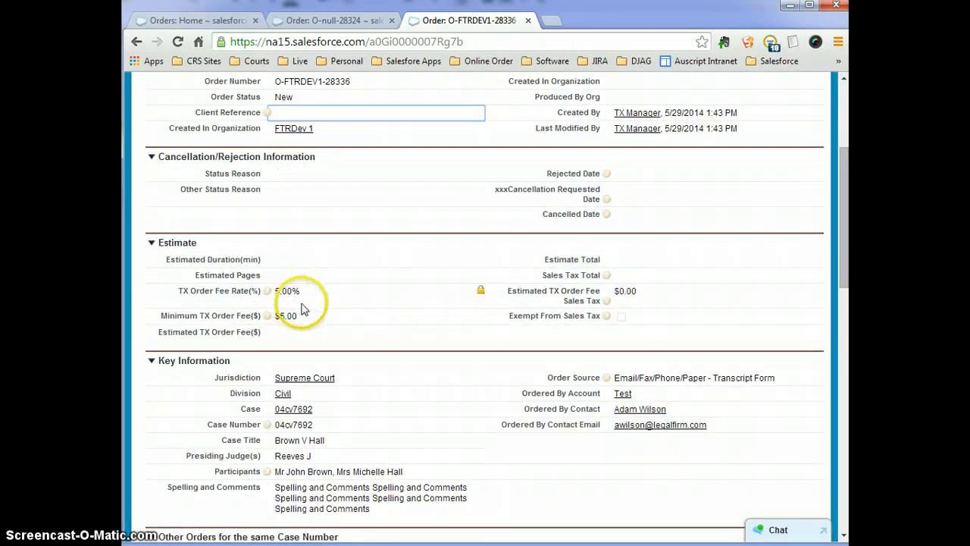
{"action": "scroll", "coordinate": [555, 344], "scroll_direction": "down", "scroll_amount": 1}
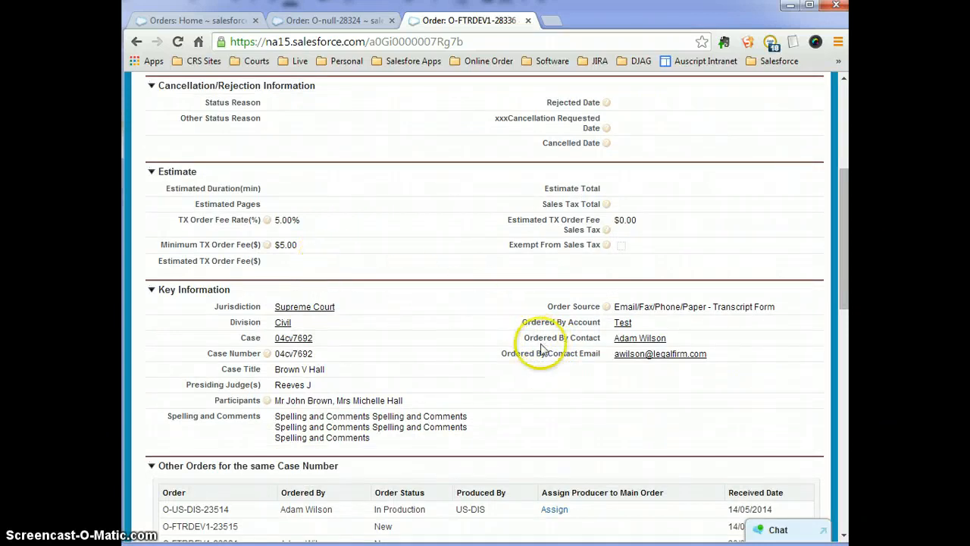
{"action": "scroll", "coordinate": [485, 342], "scroll_direction": "down", "scroll_amount": 1}
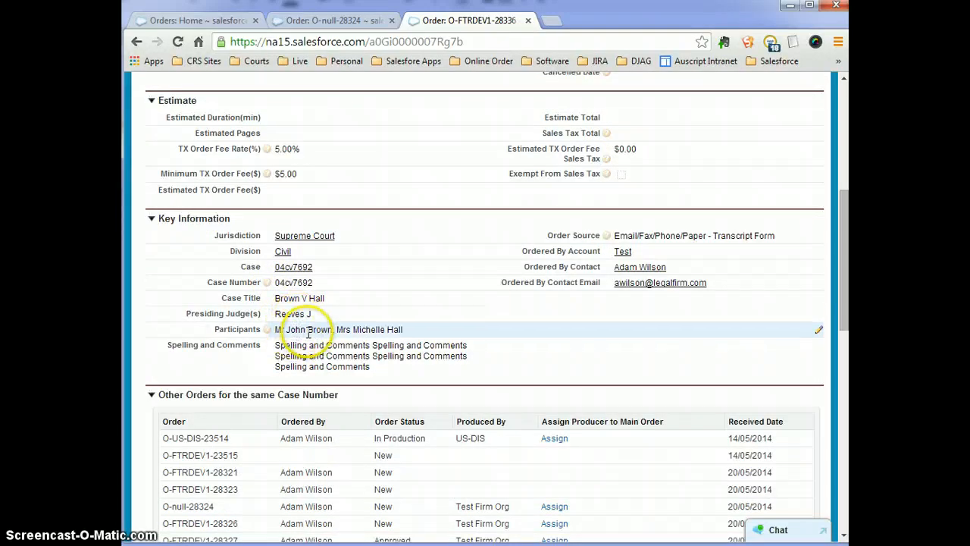
{"action": "scroll", "coordinate": [508, 341], "scroll_direction": "down", "scroll_amount": 1}
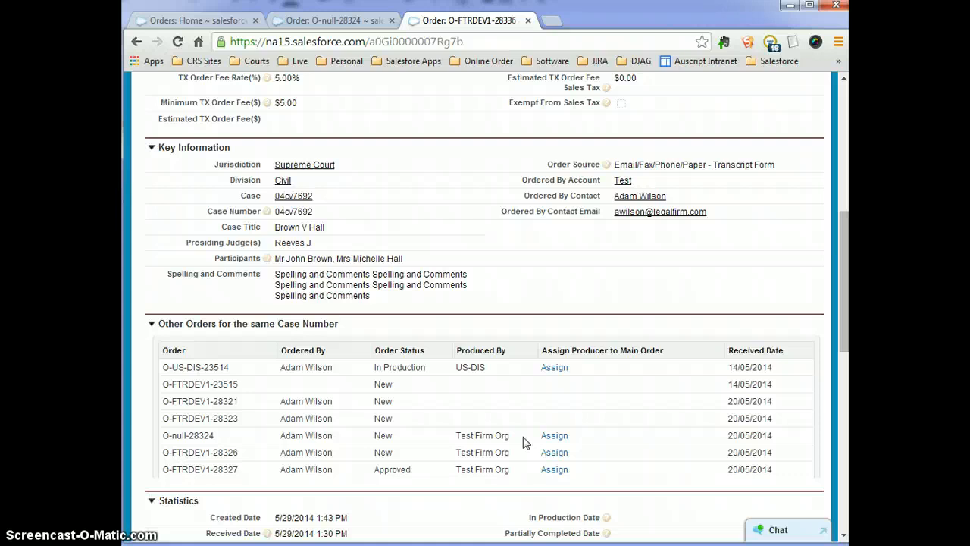
{"action": "scroll", "coordinate": [523, 443], "scroll_direction": "down", "scroll_amount": 2}
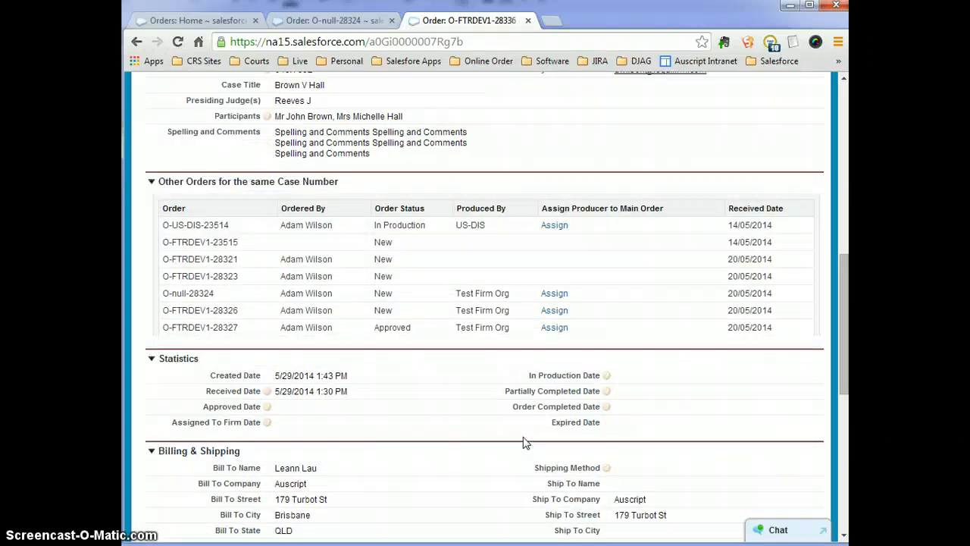
{"action": "scroll", "coordinate": [524, 443], "scroll_direction": "down", "scroll_amount": 1}
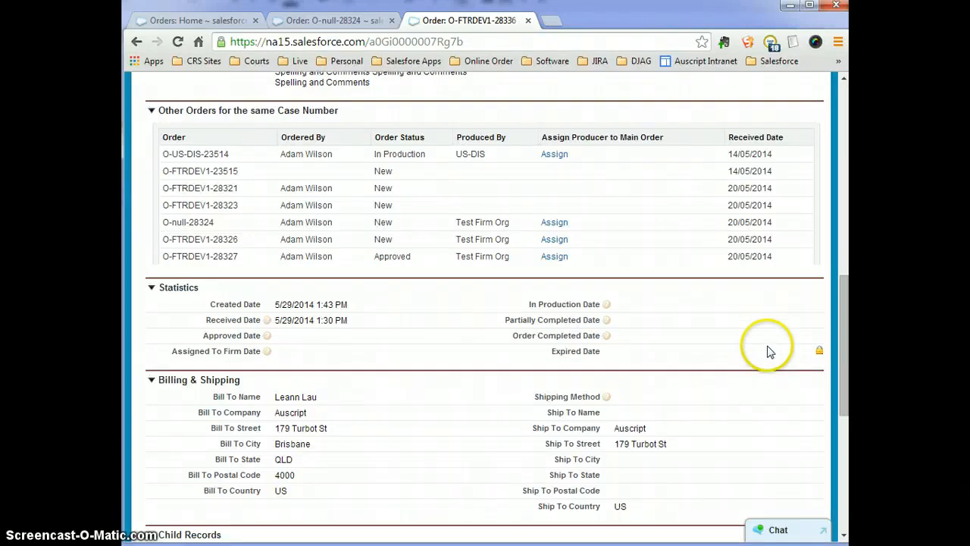
{"action": "left_click_drag", "start_coordinate": [844, 328], "coordinate": [845, 342]}
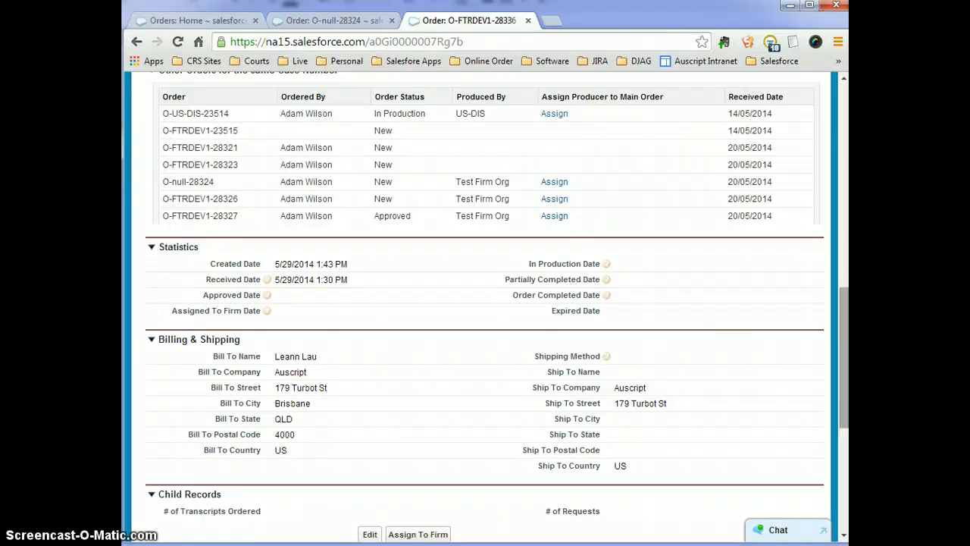
{"action": "left_click_drag", "start_coordinate": [845, 335], "coordinate": [826, 110]}
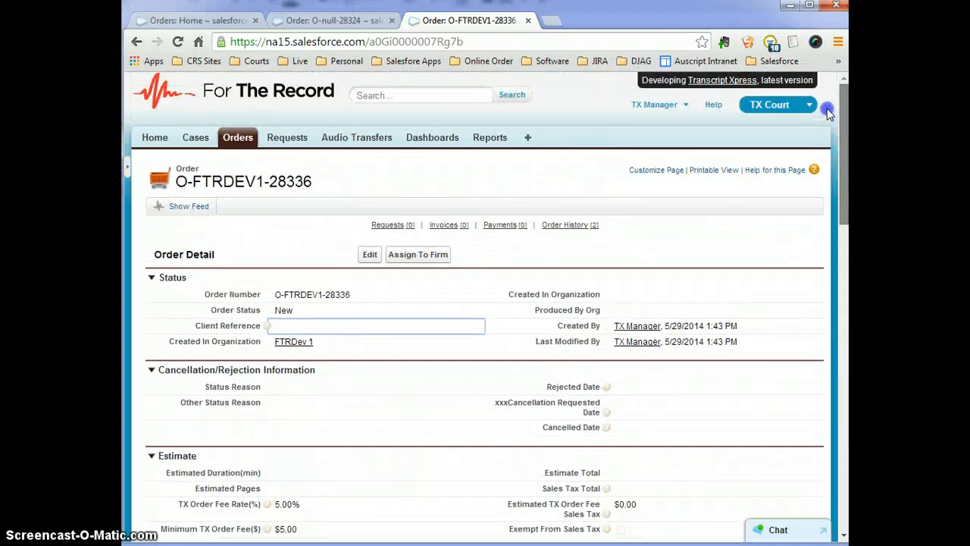
Start a new Request for order O-FTRDEV1-28336 using the Request record type.
{"action": "mouse_move", "coordinate": [392, 231]}
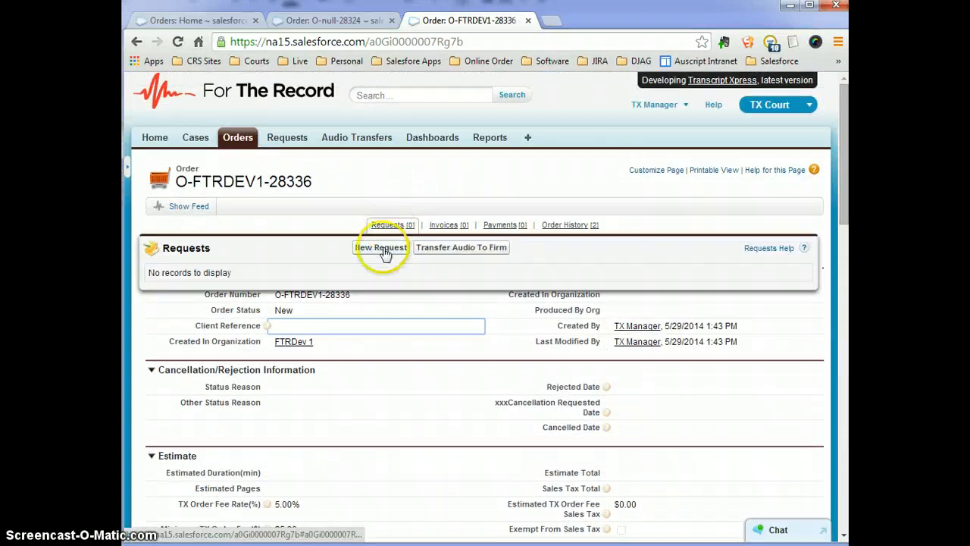
{"action": "left_click", "coordinate": [383, 251]}
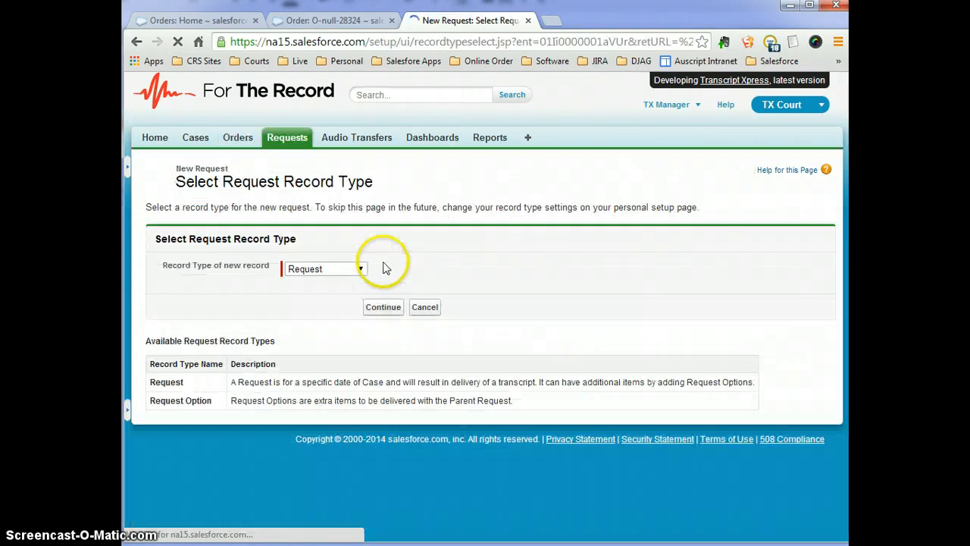
{"action": "left_click", "coordinate": [338, 271]}
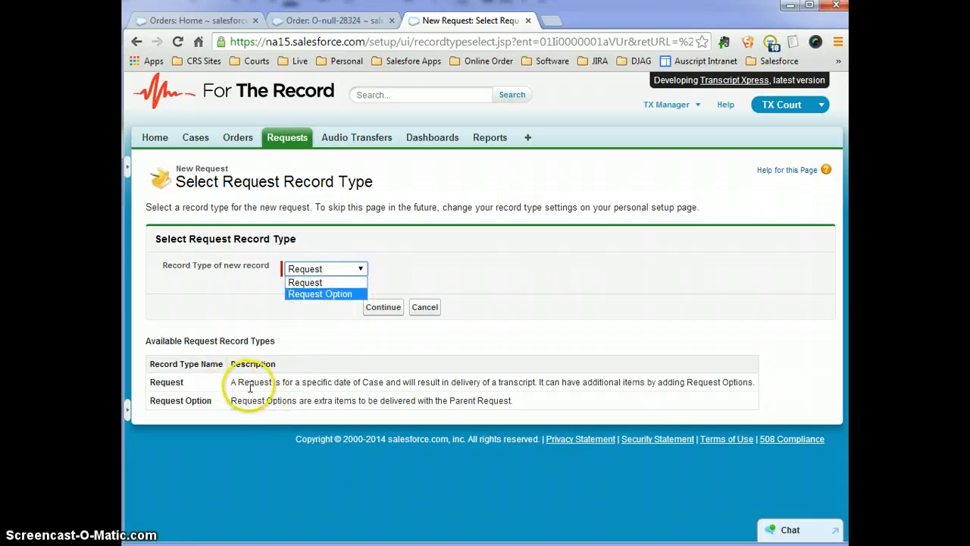
{"action": "left_click_drag", "start_coordinate": [237, 383], "coordinate": [748, 385]}
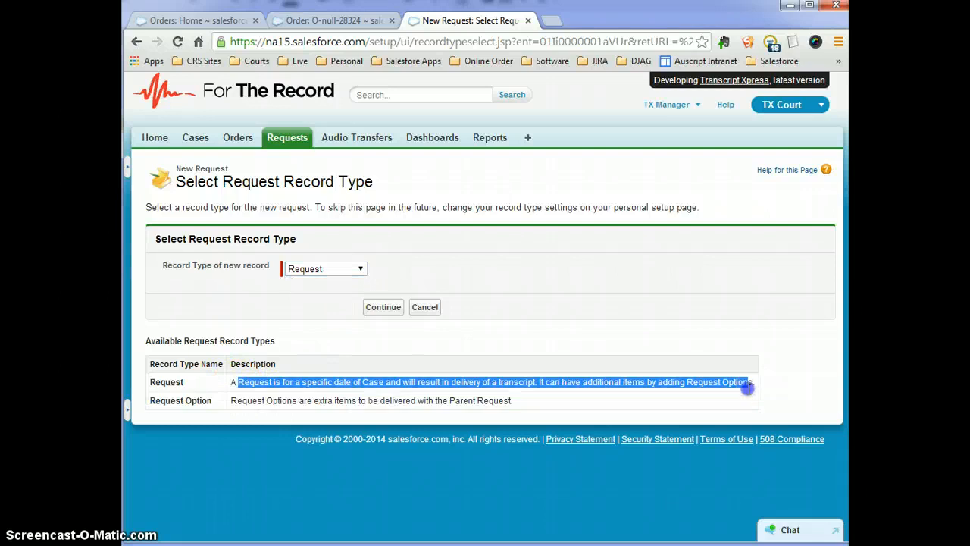
{"action": "left_click", "coordinate": [739, 385]}
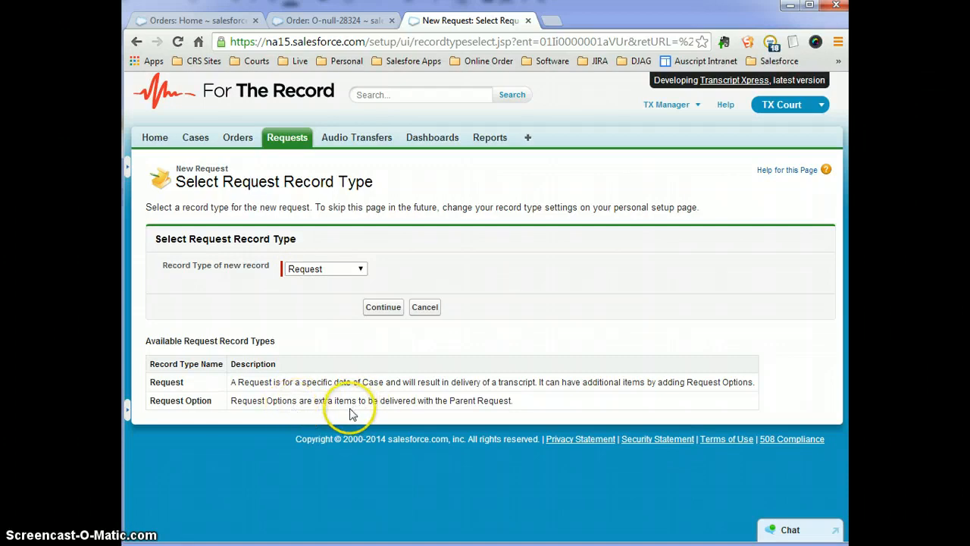
{"action": "left_click", "coordinate": [321, 274]}
{"action": "left_click", "coordinate": [330, 276]}
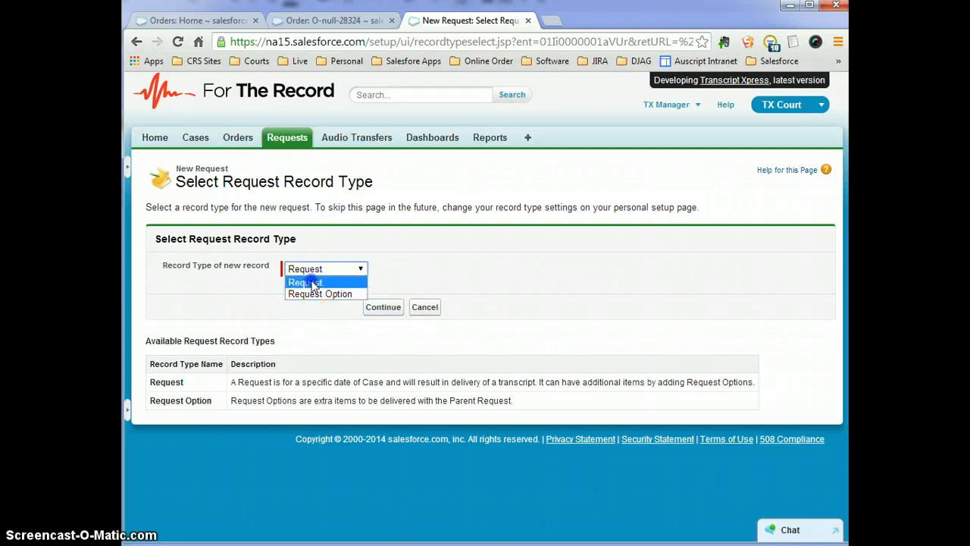
{"action": "left_click", "coordinate": [313, 284]}
{"action": "left_click", "coordinate": [381, 307]}
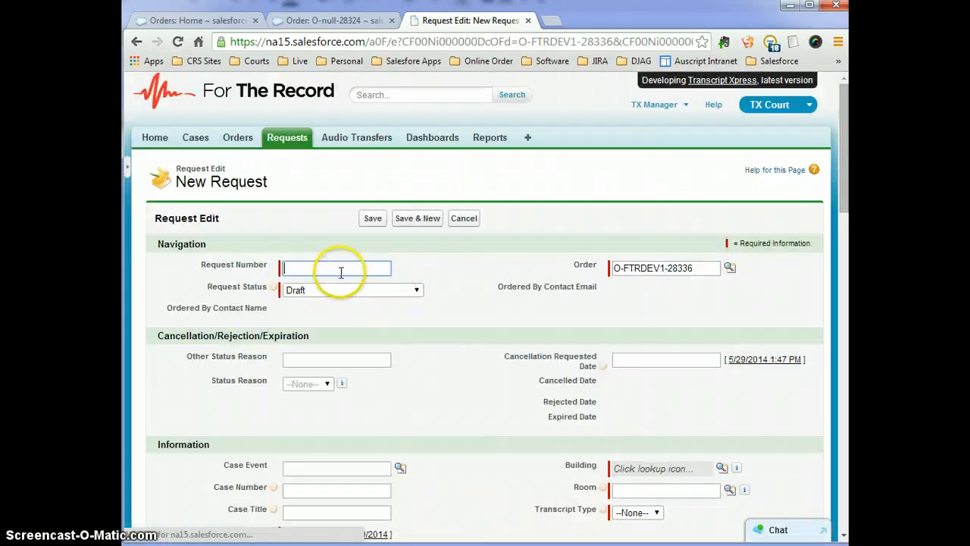
Enter Request Number 'a' and set Request Status to New.
{"action": "left_click", "coordinate": [337, 269]}
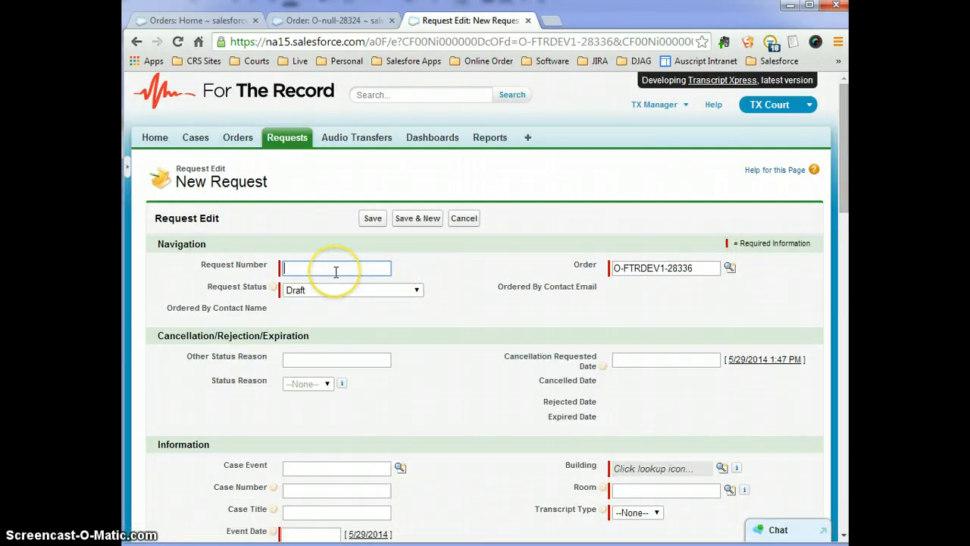
{"action": "type", "text": "a"}
{"action": "left_click", "coordinate": [308, 241]}
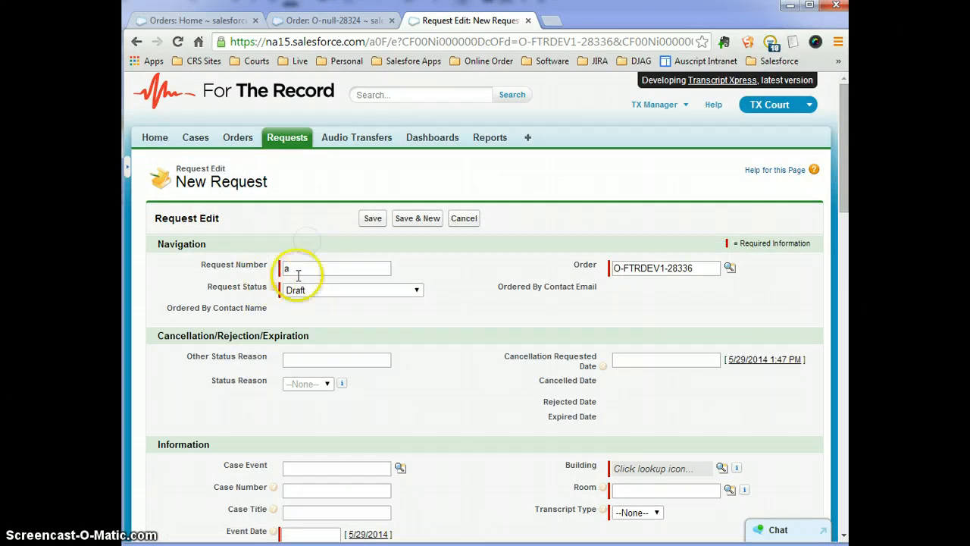
{"action": "left_click", "coordinate": [340, 292]}
{"action": "left_click", "coordinate": [314, 326]}
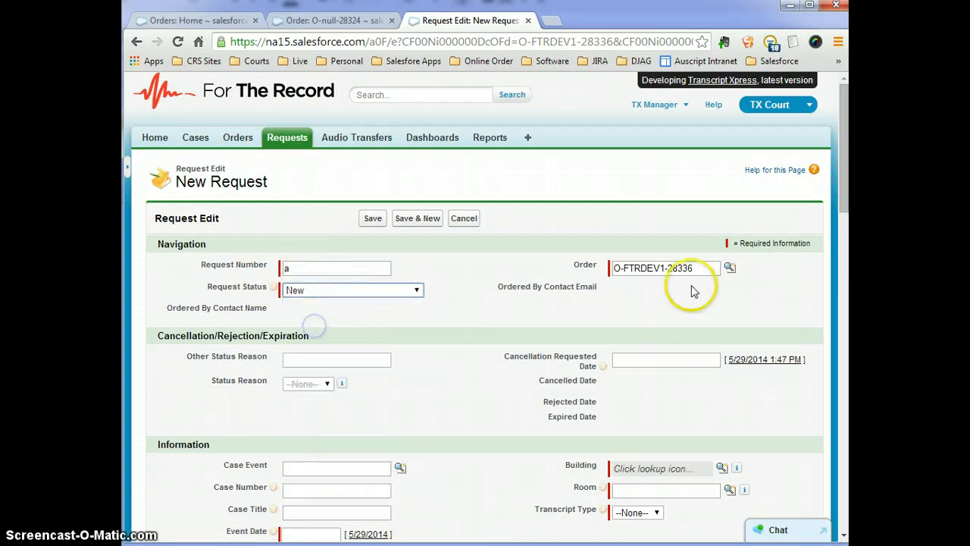
{"action": "scroll", "coordinate": [531, 334], "scroll_direction": "down", "scroll_amount": 1}
{"action": "scroll", "coordinate": [485, 338], "scroll_direction": "down", "scroll_amount": 2}
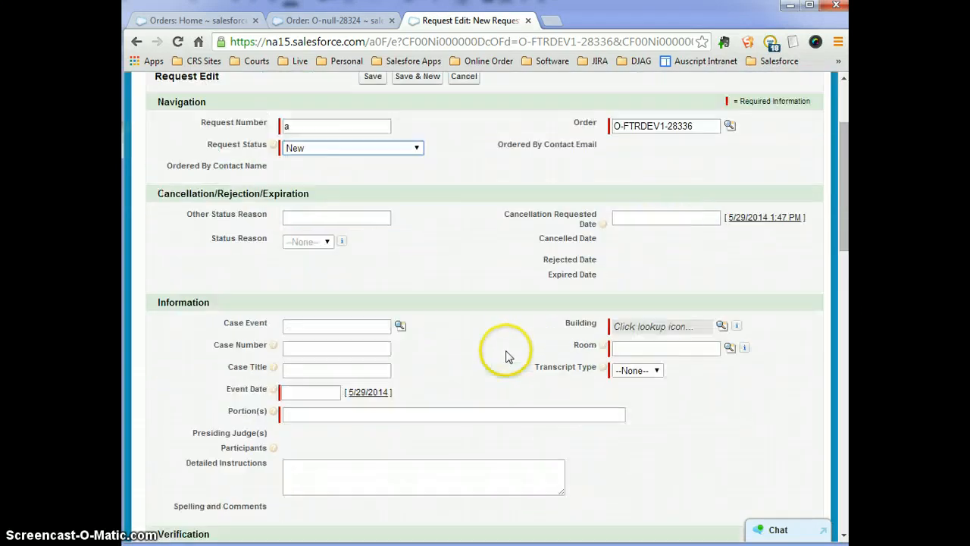
Set the Event Date to 5/28/2014 and the Transcript Type to Full.
{"action": "left_click", "coordinate": [362, 320]}
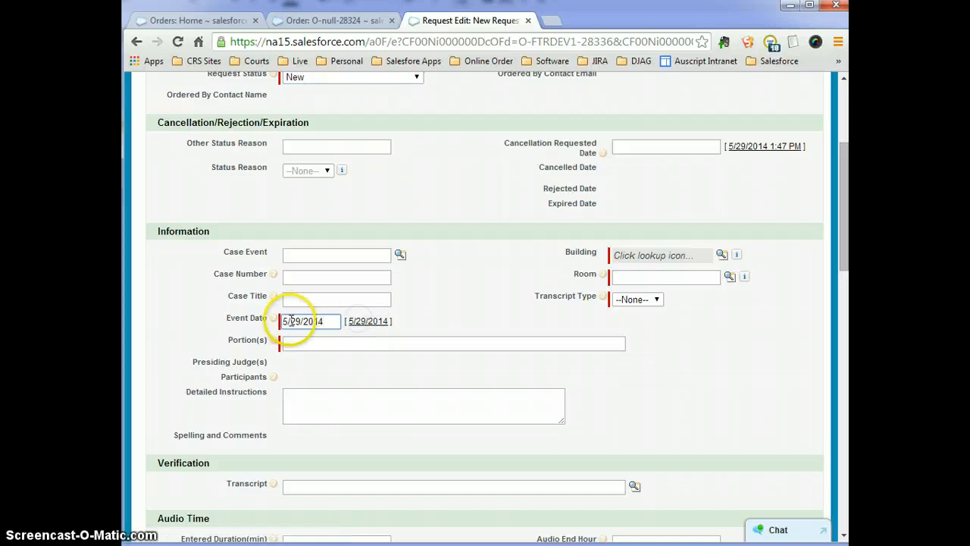
{"action": "left_click", "coordinate": [288, 321]}
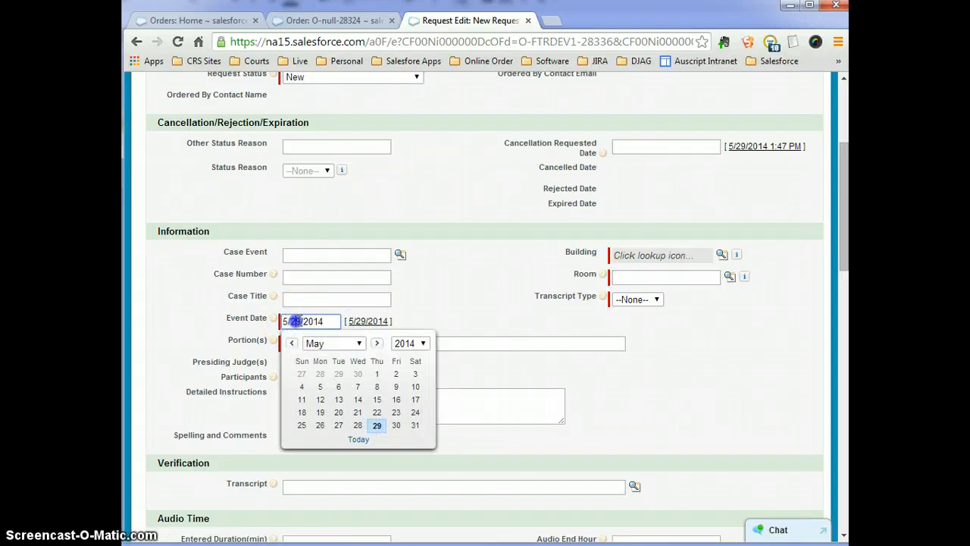
{"action": "key", "text": "BackSpace"}
{"action": "type", "text": "8"}
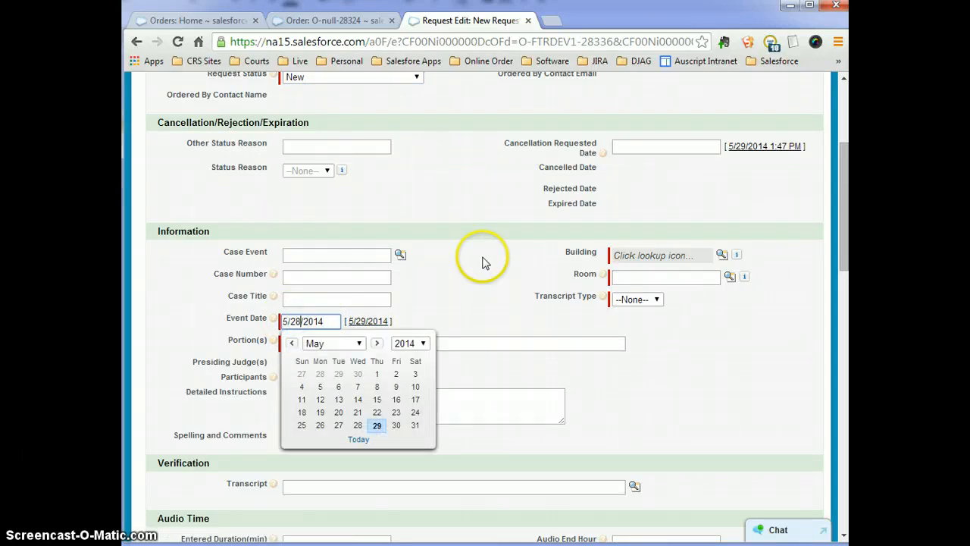
{"action": "left_click", "coordinate": [486, 262]}
{"action": "left_click", "coordinate": [634, 300]}
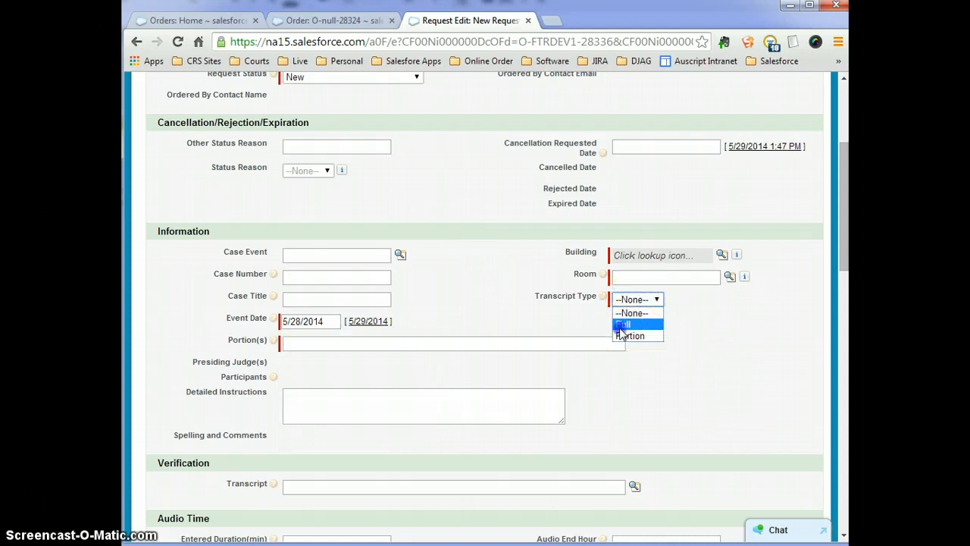
{"action": "left_click", "coordinate": [621, 325]}
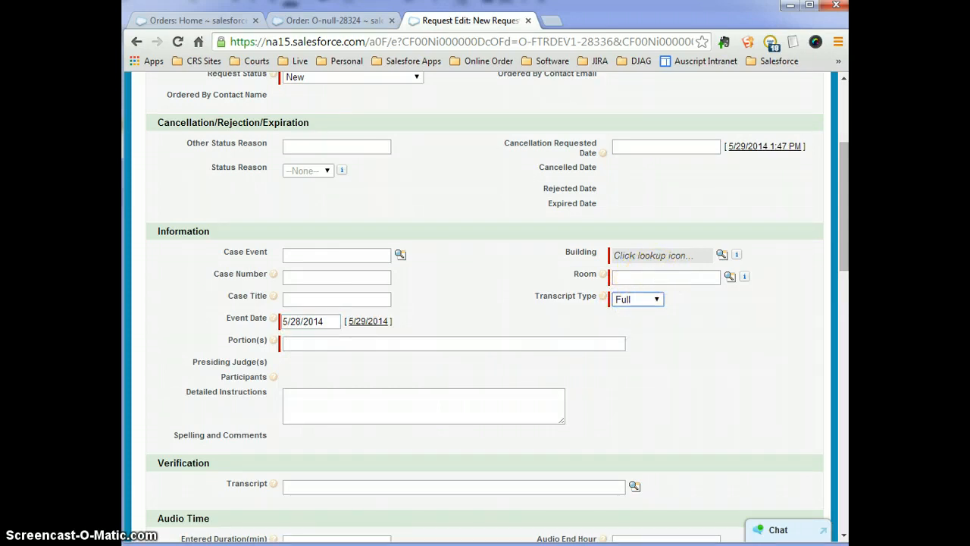
{"action": "left_click", "coordinate": [722, 255]}
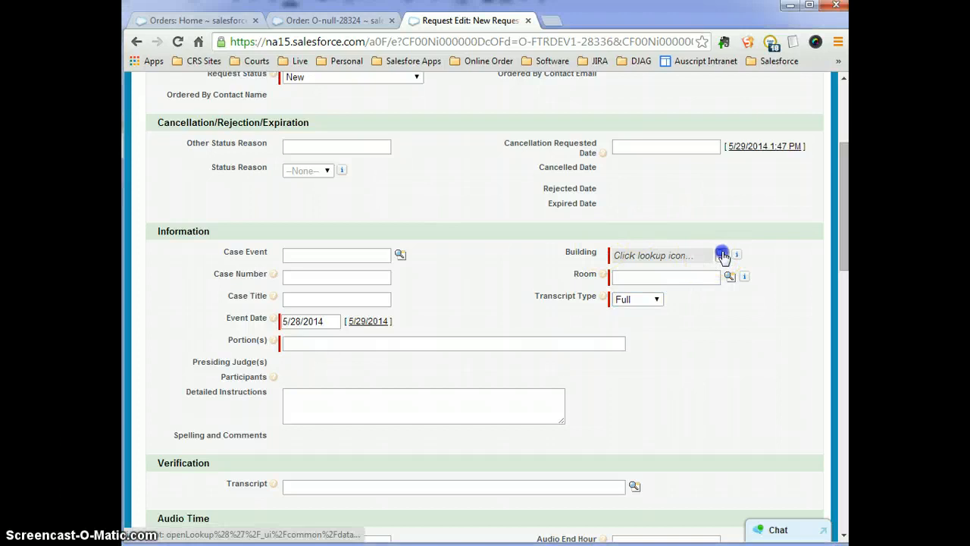
Search the location lookup for SANMAT-SBA and pick it as the Building.
{"action": "left_click", "coordinate": [559, 340]}
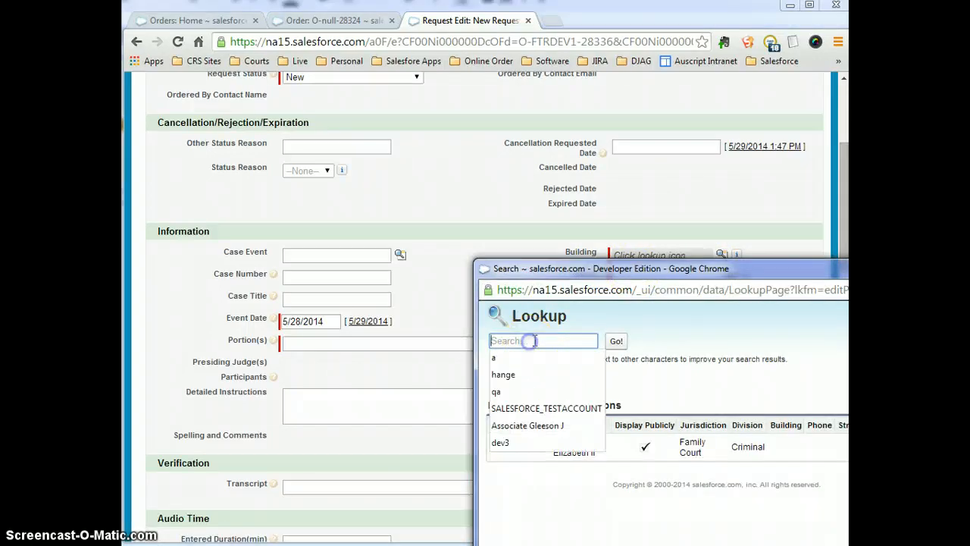
{"action": "type", "text": "SANMAT-SBA"}
{"action": "left_click_drag", "start_coordinate": [590, 269], "coordinate": [503, 101]}
{"action": "left_click_drag", "start_coordinate": [484, 53], "coordinate": [485, 50]}
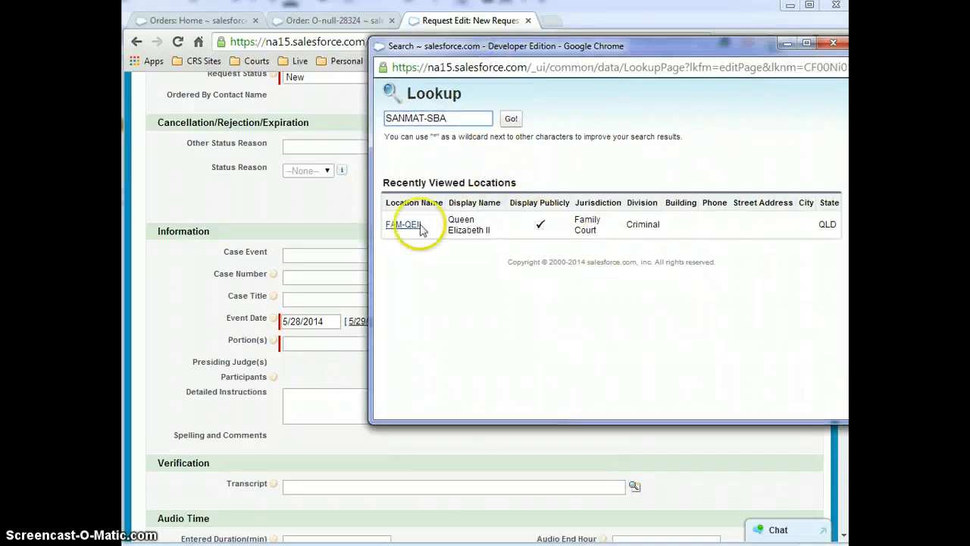
{"action": "left_click", "coordinate": [520, 110]}
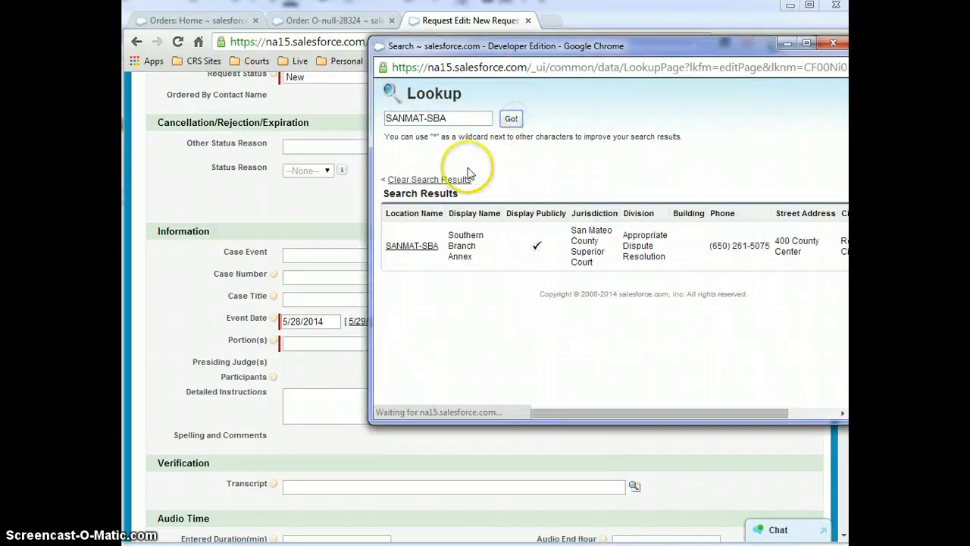
{"action": "left_click", "coordinate": [409, 244]}
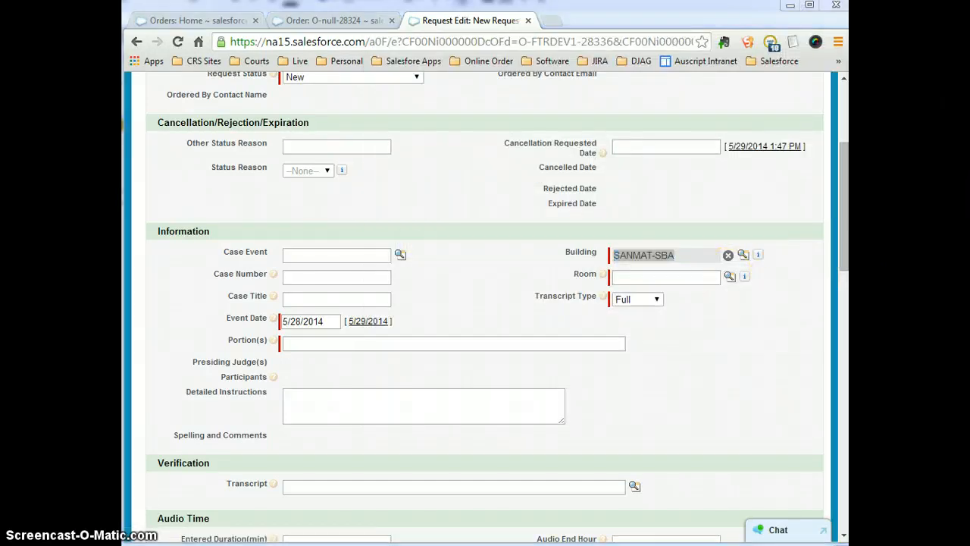
Enter Room A as the room and Extract as the portion to transcribe.
{"action": "left_click", "coordinate": [629, 274]}
{"action": "type", "text": "Room A"}
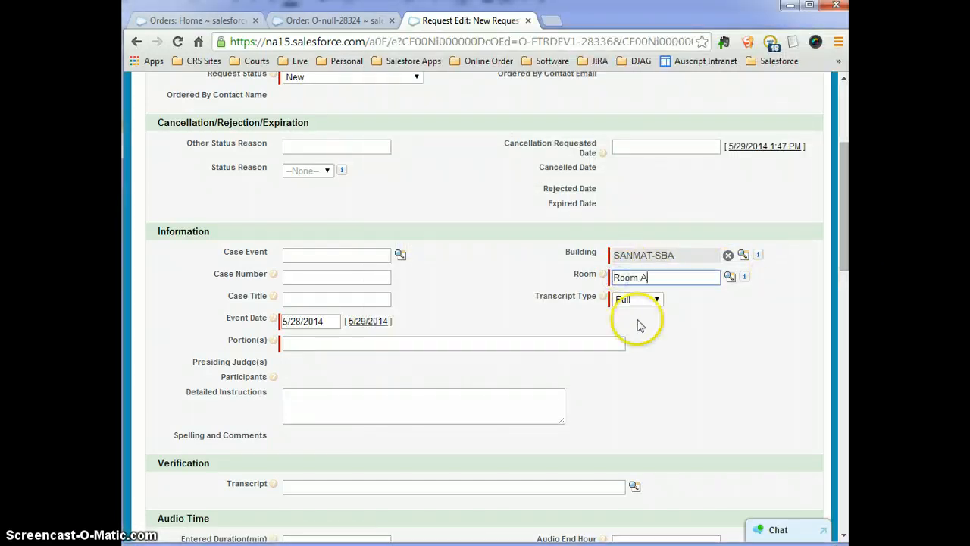
{"action": "scroll", "coordinate": [438, 310], "scroll_direction": "down", "scroll_amount": 1}
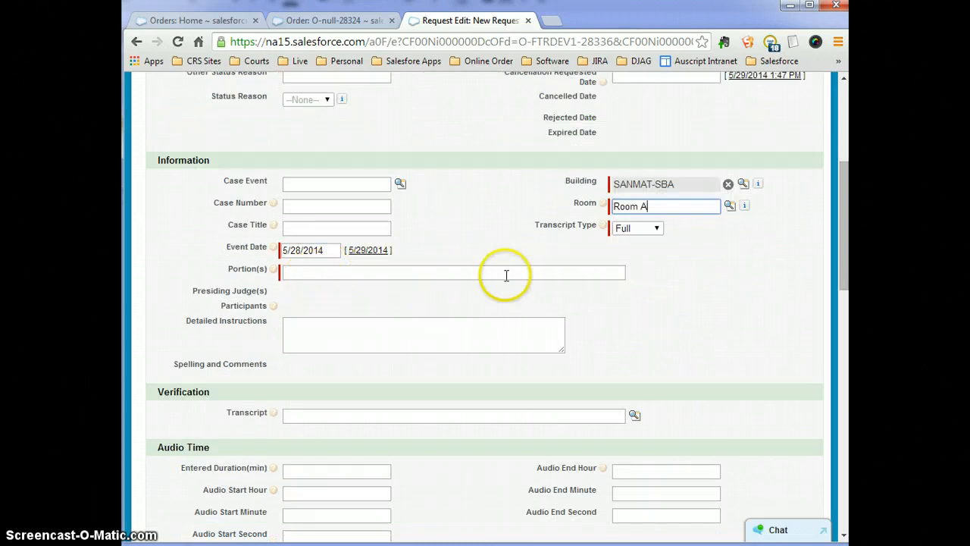
{"action": "left_click", "coordinate": [435, 271]}
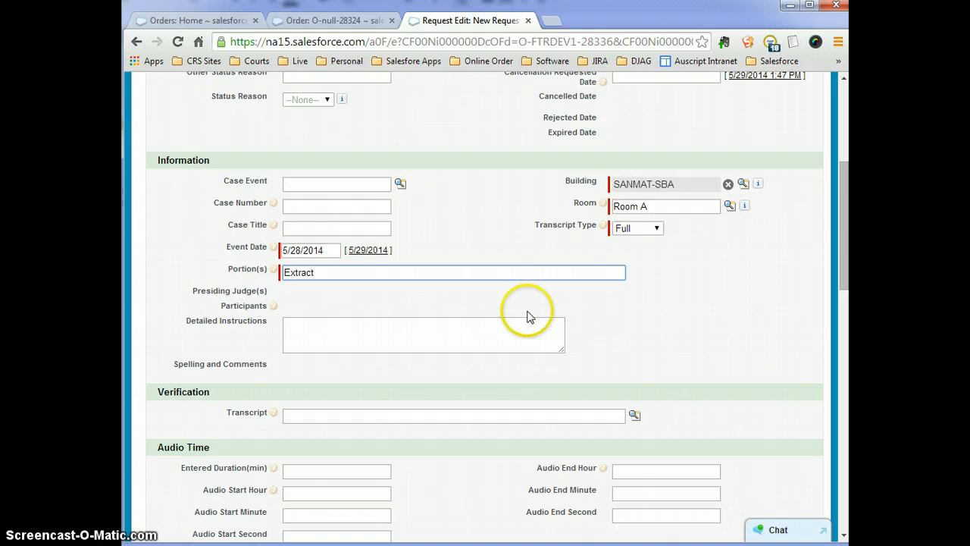
{"action": "scroll", "coordinate": [529, 316], "scroll_direction": "down", "scroll_amount": 1}
{"action": "scroll", "coordinate": [523, 379], "scroll_direction": "down", "scroll_amount": 6}
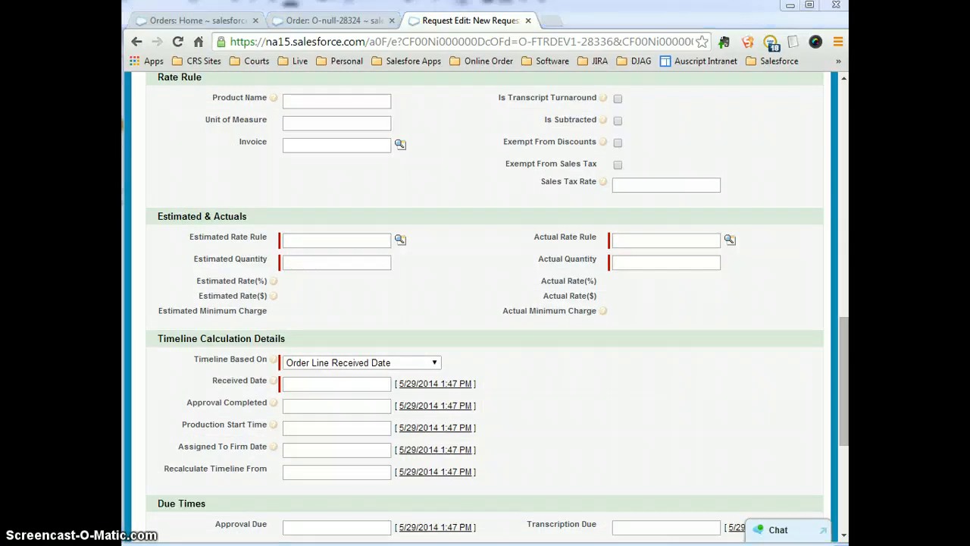
Fill both rate rules with RR-FTRDEV1-SUP-1 Day, quantities of 1, and Received Date 5/29/2014 1:30 PM.
{"action": "left_click", "coordinate": [339, 240]}
{"action": "type", "text": "RR-FTRDEV1-SUP-1 Day"}
{"action": "left_click", "coordinate": [698, 241]}
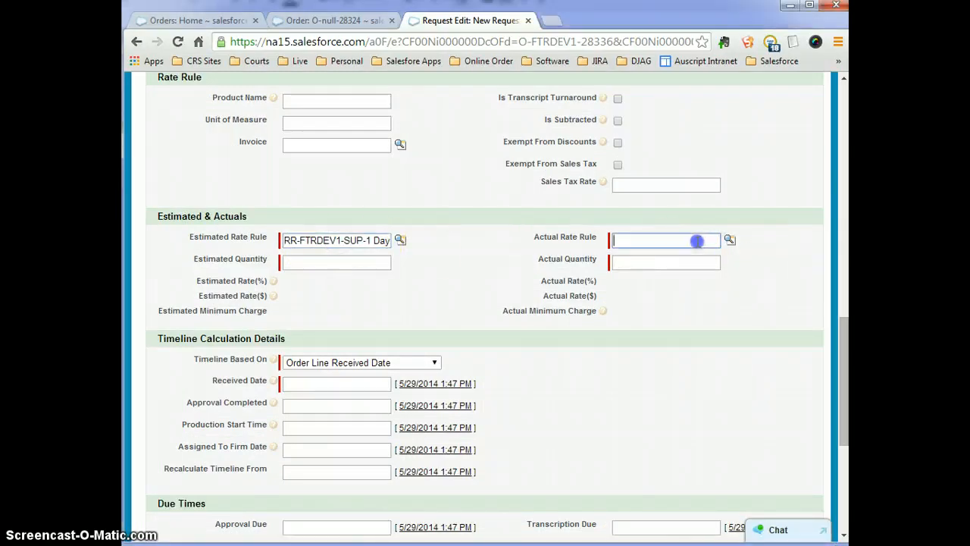
{"action": "left_click", "coordinate": [677, 262]}
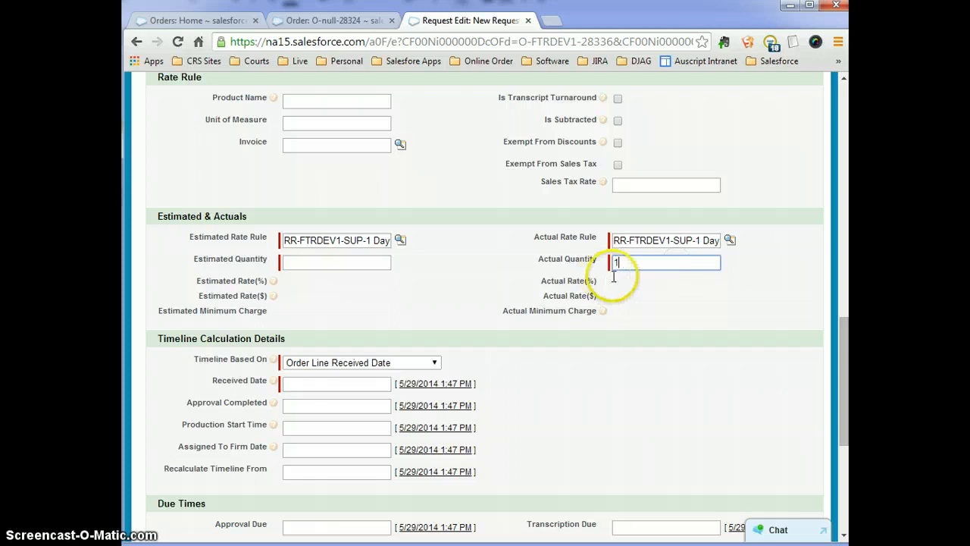
{"action": "left_click", "coordinate": [316, 264]}
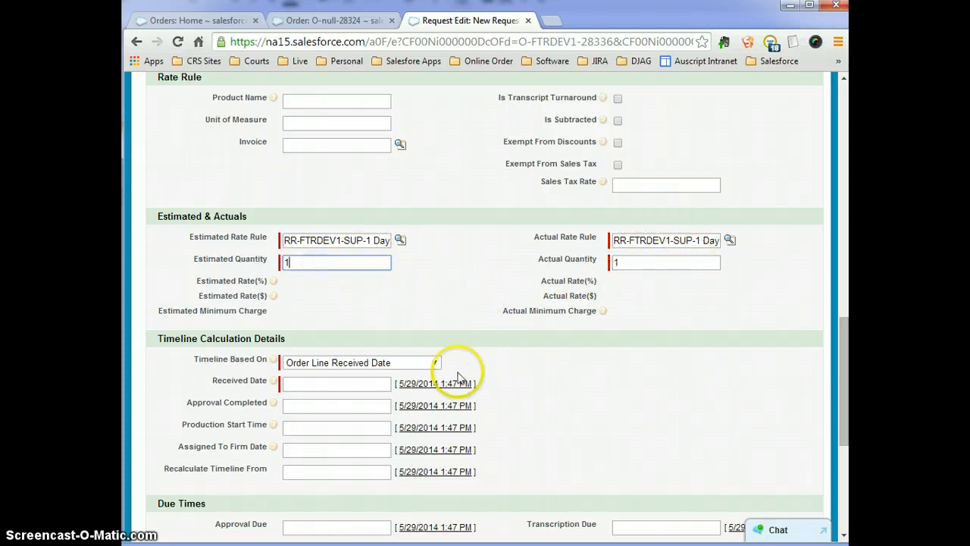
{"action": "left_click", "coordinate": [419, 385]}
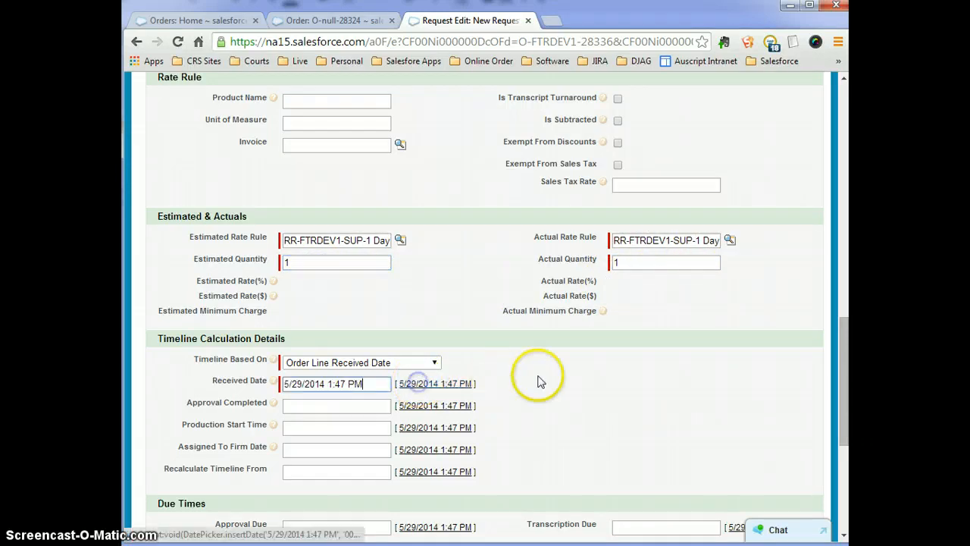
{"action": "left_click", "coordinate": [338, 384]}
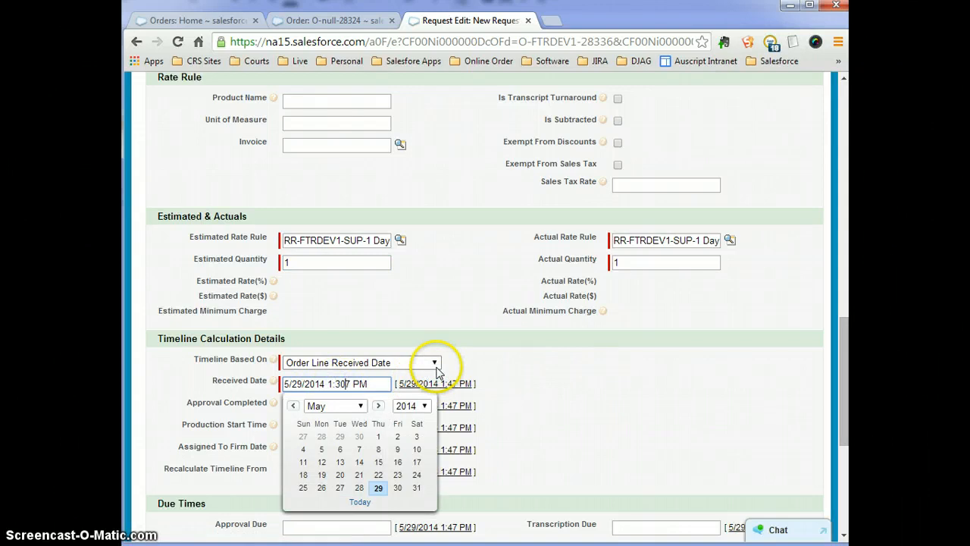
{"action": "left_click", "coordinate": [564, 382]}
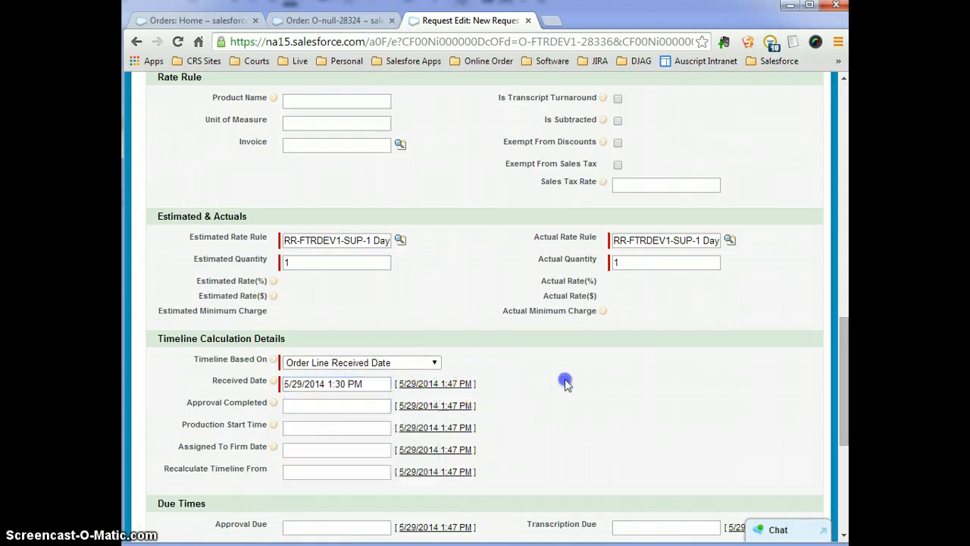
{"action": "scroll", "coordinate": [567, 402], "scroll_direction": "down", "scroll_amount": 4}
After the failed save, pick Room B from the Room lookup and save the Request again.
{"action": "left_click", "coordinate": [372, 472]}
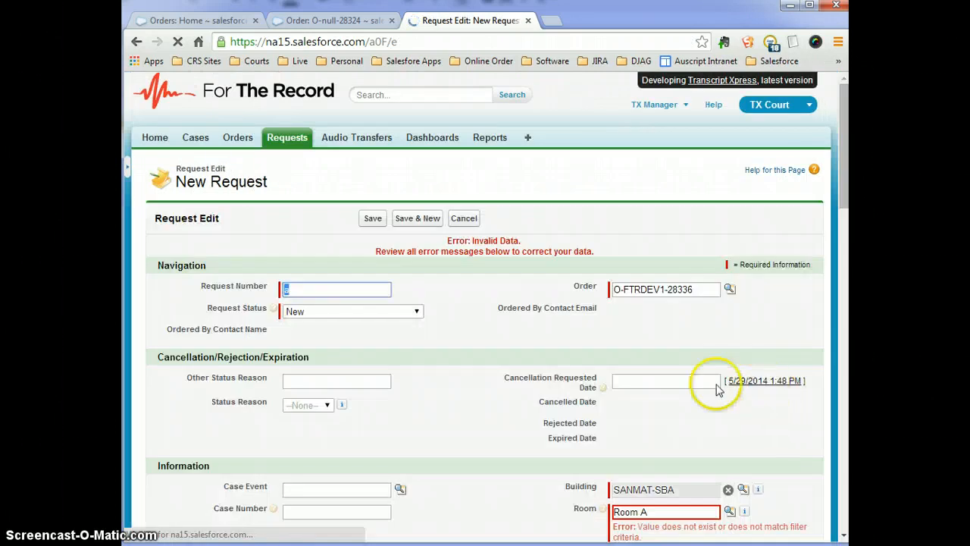
{"action": "scroll", "coordinate": [723, 422], "scroll_direction": "down", "scroll_amount": 1}
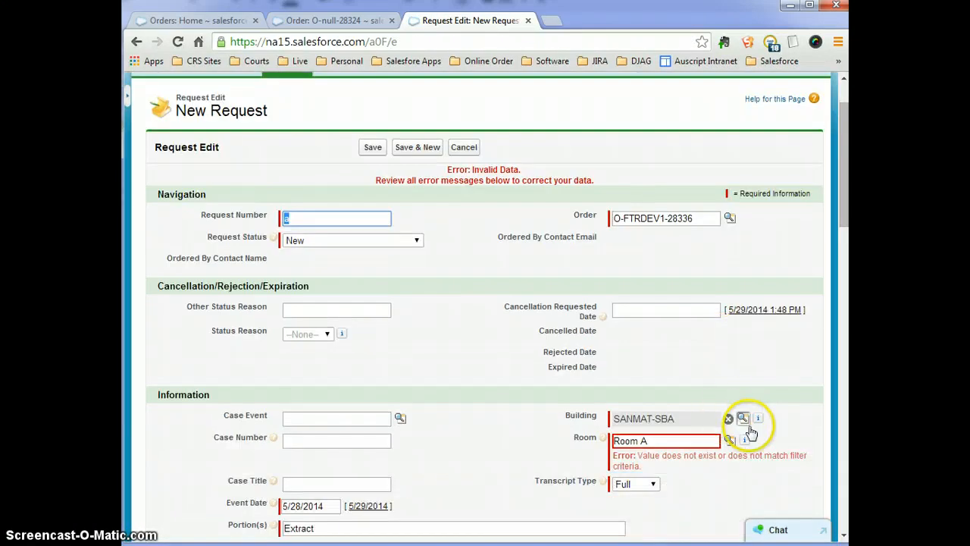
{"action": "left_click", "coordinate": [729, 442]}
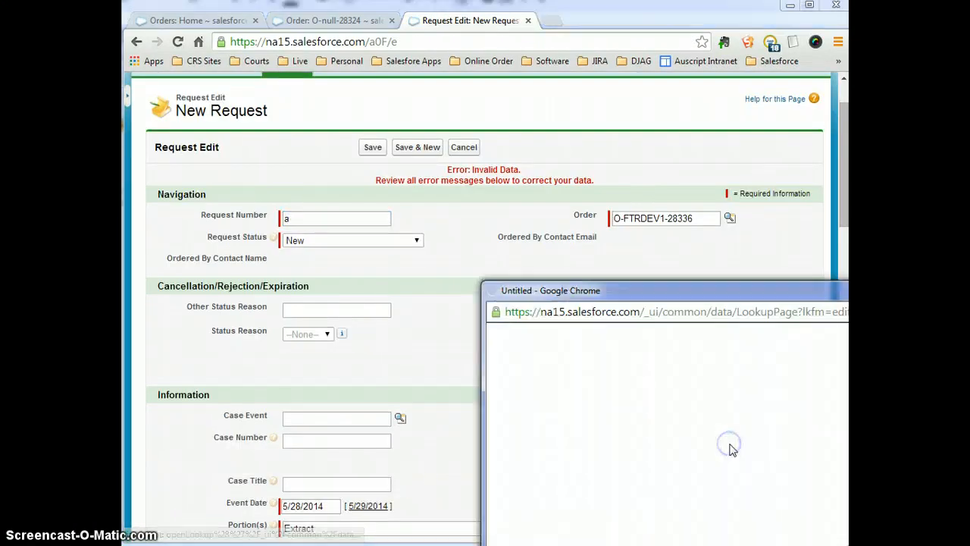
{"action": "left_click", "coordinate": [557, 366]}
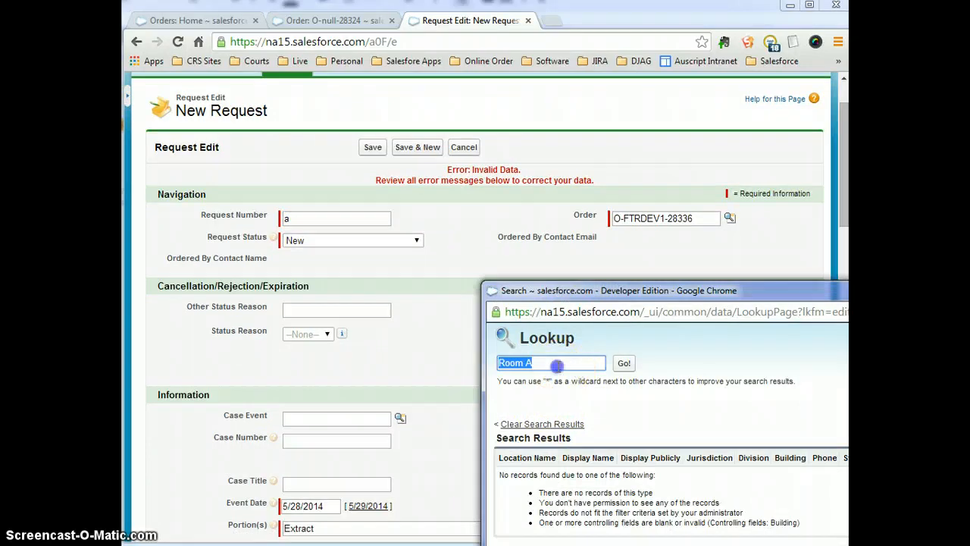
{"action": "left_click", "coordinate": [622, 365]}
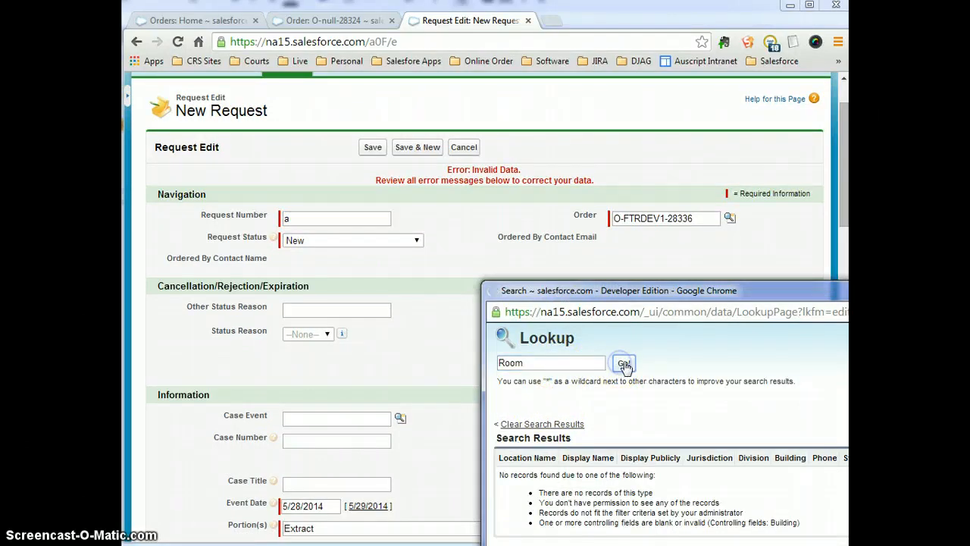
{"action": "left_click", "coordinate": [511, 492]}
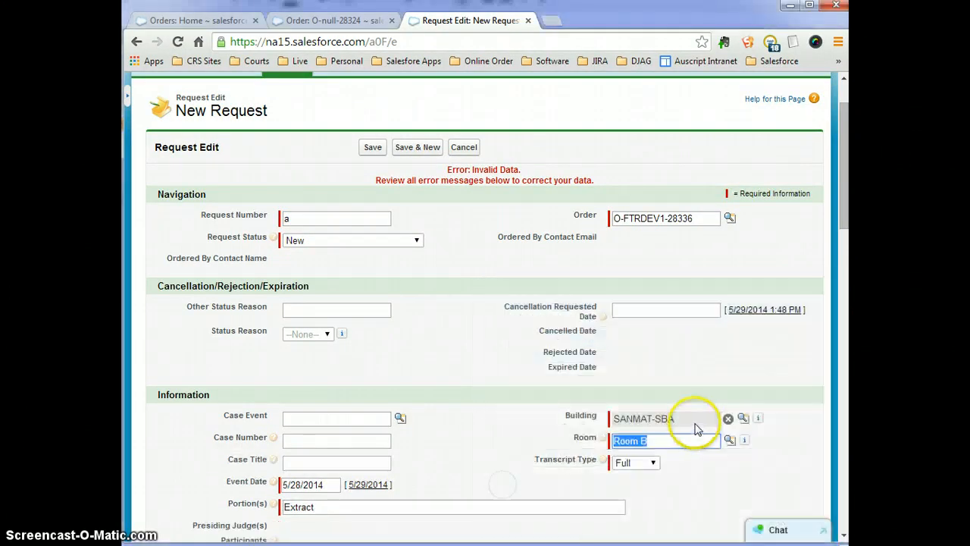
{"action": "left_click", "coordinate": [372, 147]}
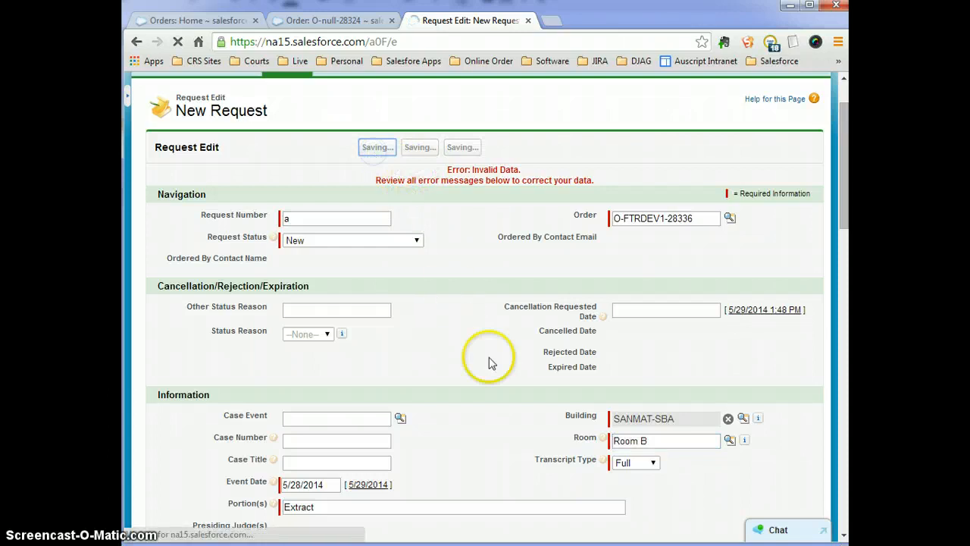
{"action": "scroll", "coordinate": [585, 362], "scroll_direction": "down", "scroll_amount": 6}
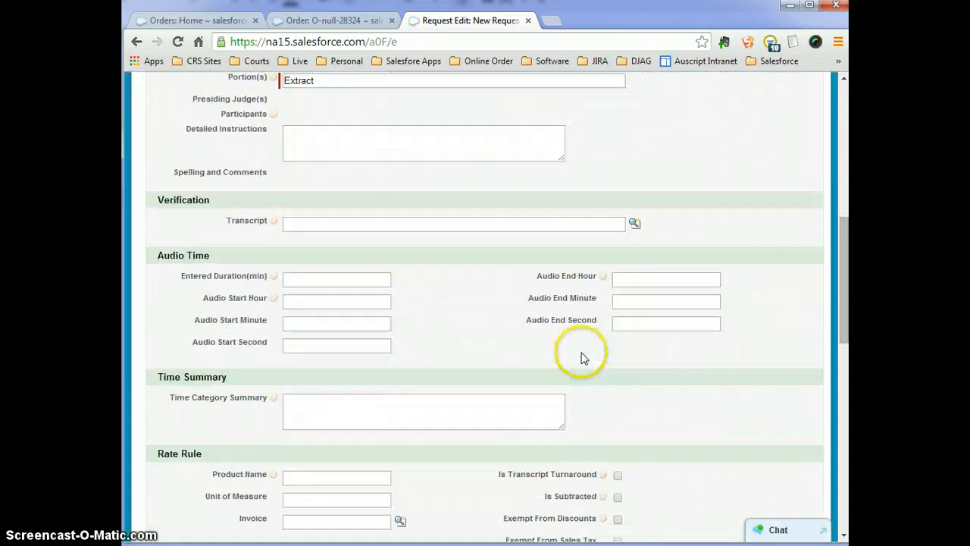
{"action": "scroll", "coordinate": [580, 361], "scroll_direction": "down", "scroll_amount": 5}
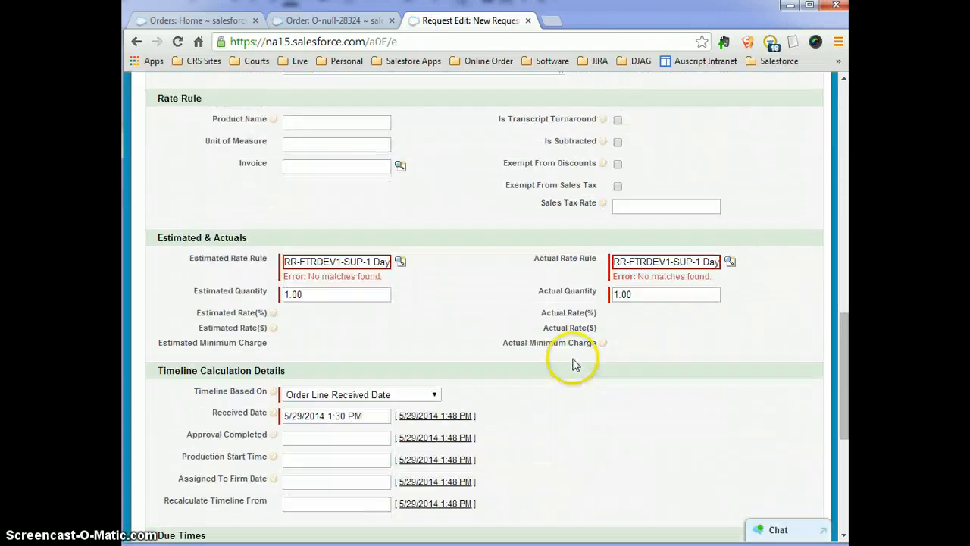
Search rate rules for 'rr-' and set the Estimated Rate Rule to RR-FTRDEV1-DJAG-2 Days.
{"action": "left_click", "coordinate": [400, 261]}
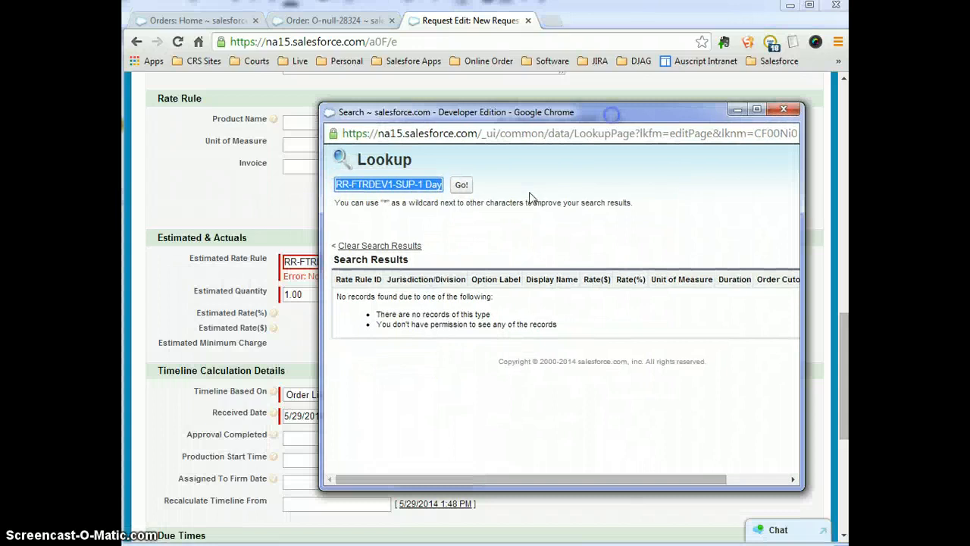
{"action": "key", "text": "BackSpace"}
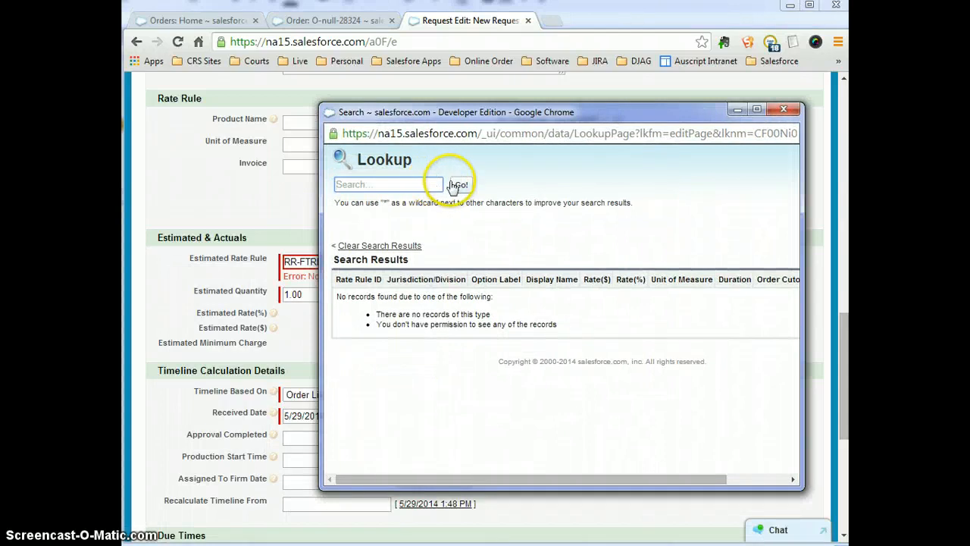
{"action": "type", "text": "rr"}
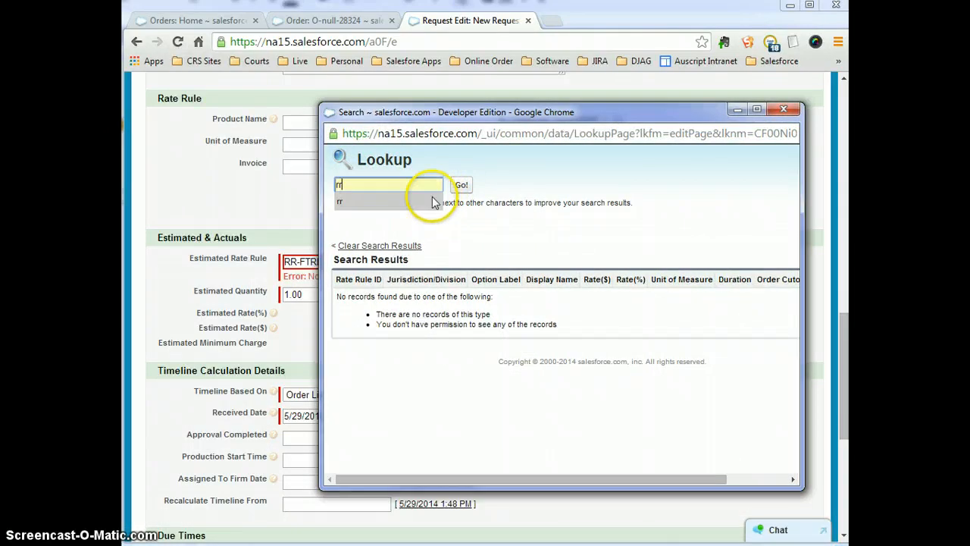
{"action": "type", "text": "-"}
{"action": "left_click", "coordinate": [461, 185]}
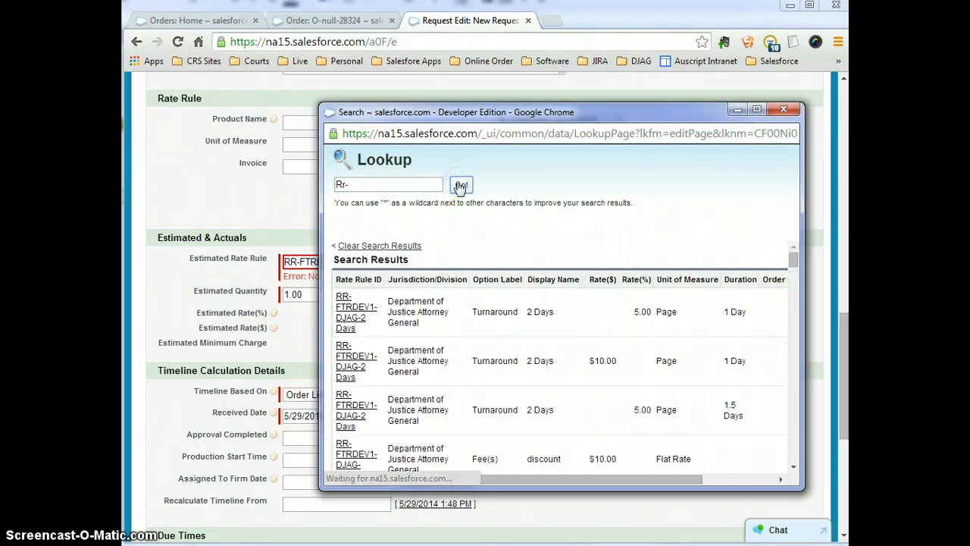
{"action": "left_click", "coordinate": [345, 325]}
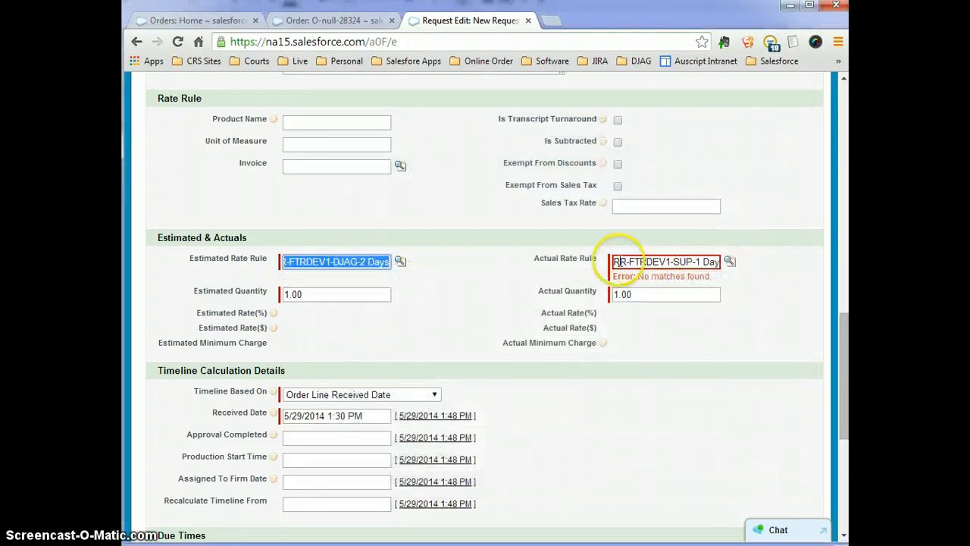
Set the Actual Rate Rule to RR-FTRDEV1-DJAG-2 Days and save the request.
{"action": "left_click", "coordinate": [617, 262]}
{"action": "key", "text": "ctrl+a"}
{"action": "type", "text": "RR-FTRDEV1-DJAG-2 Days"}
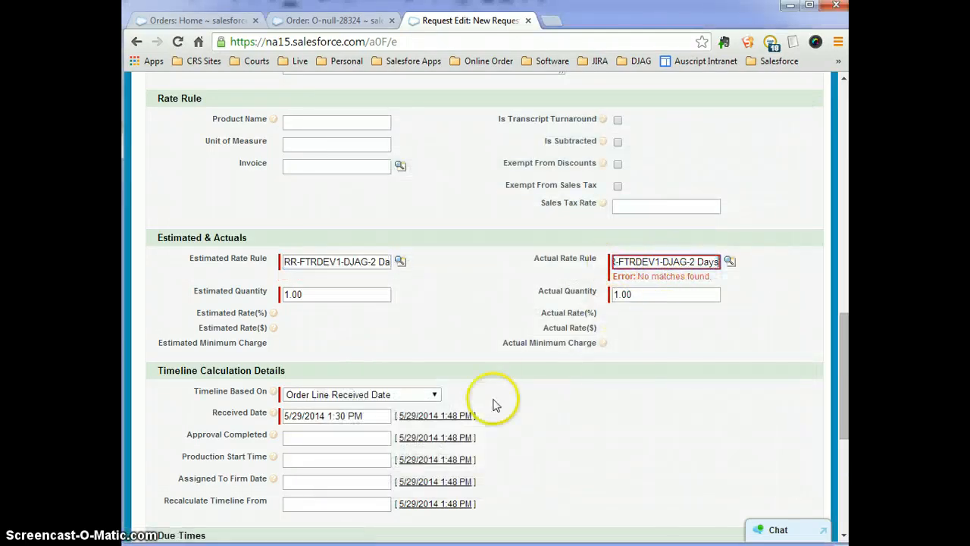
{"action": "scroll", "coordinate": [455, 417], "scroll_direction": "down", "scroll_amount": 5}
{"action": "left_click", "coordinate": [372, 470]}
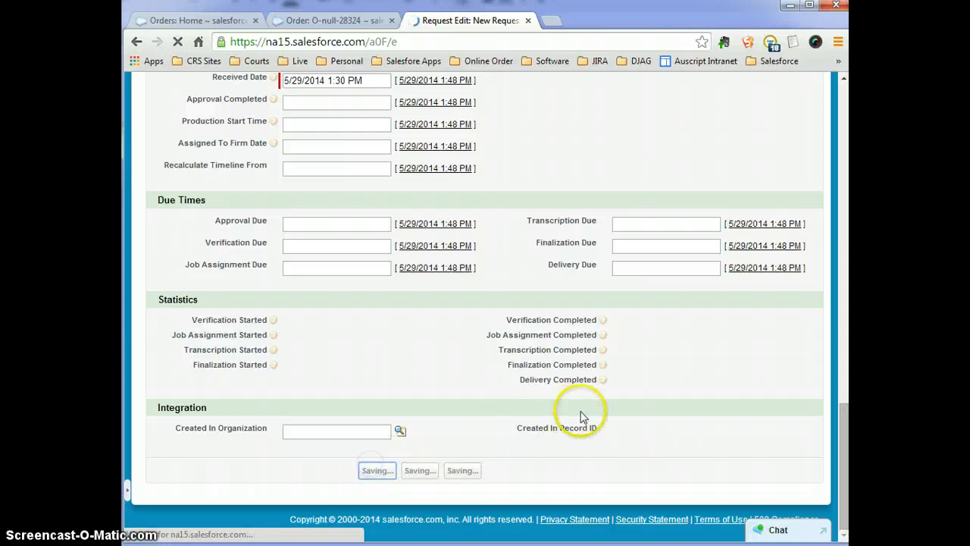
{"action": "scroll", "coordinate": [584, 387], "scroll_direction": "down", "scroll_amount": 9}
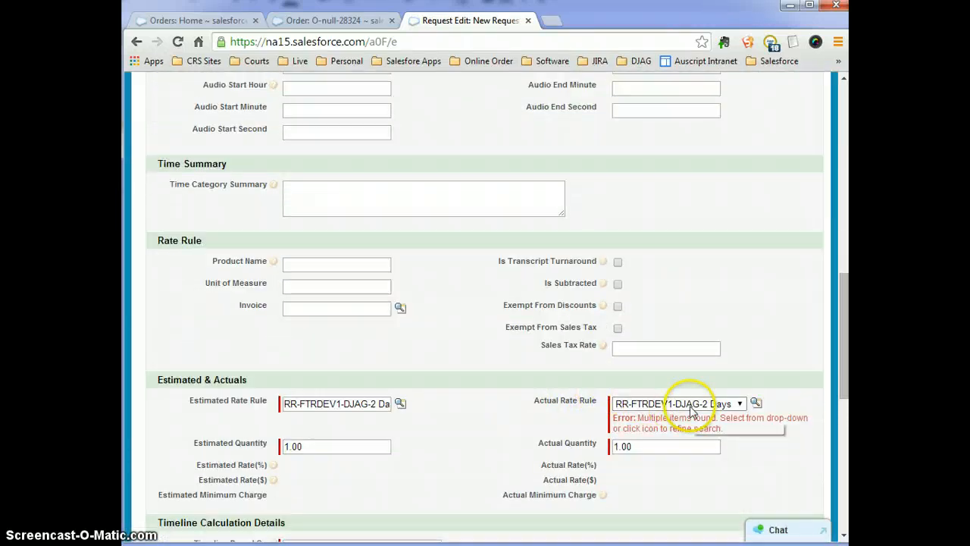
{"action": "left_click", "coordinate": [692, 409]}
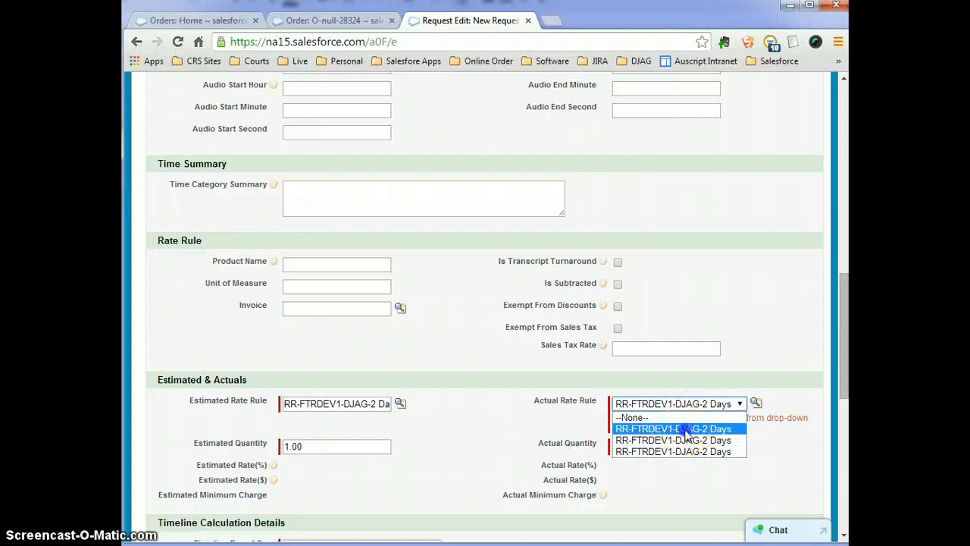
{"action": "left_click", "coordinate": [686, 429]}
{"action": "scroll", "coordinate": [379, 372], "scroll_direction": "down", "scroll_amount": 7}
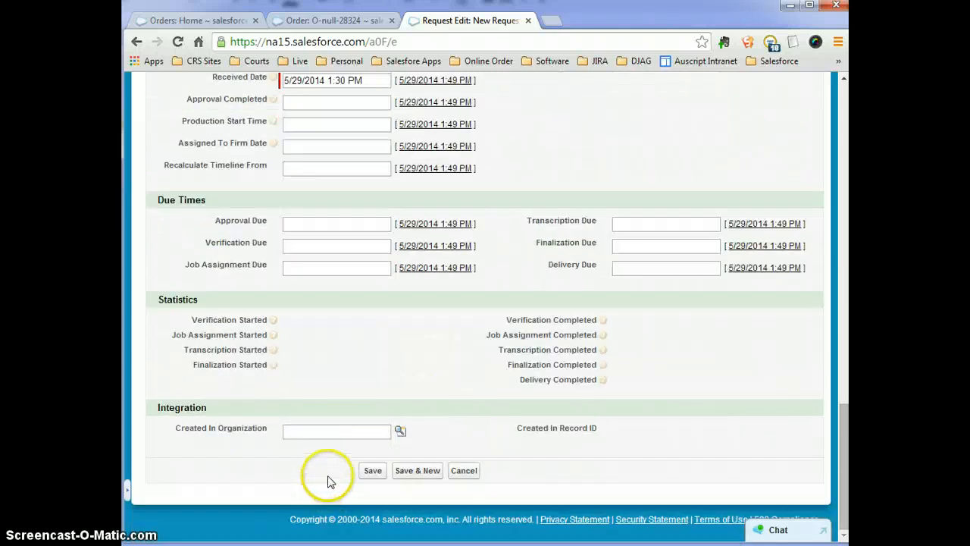
{"action": "left_click", "coordinate": [372, 471]}
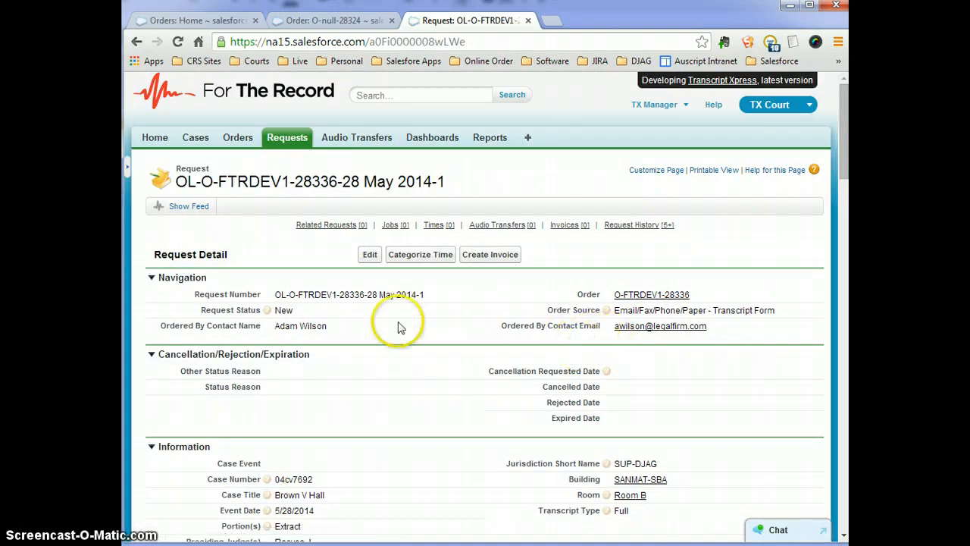
Review the saved request's 5.00% rates, $0.05 amounts and Delivery Due of 5/31/2014 1:00 AM.
{"action": "scroll", "coordinate": [531, 388], "scroll_direction": "down", "scroll_amount": 2}
{"action": "scroll", "coordinate": [531, 388], "scroll_direction": "down", "scroll_amount": 3}
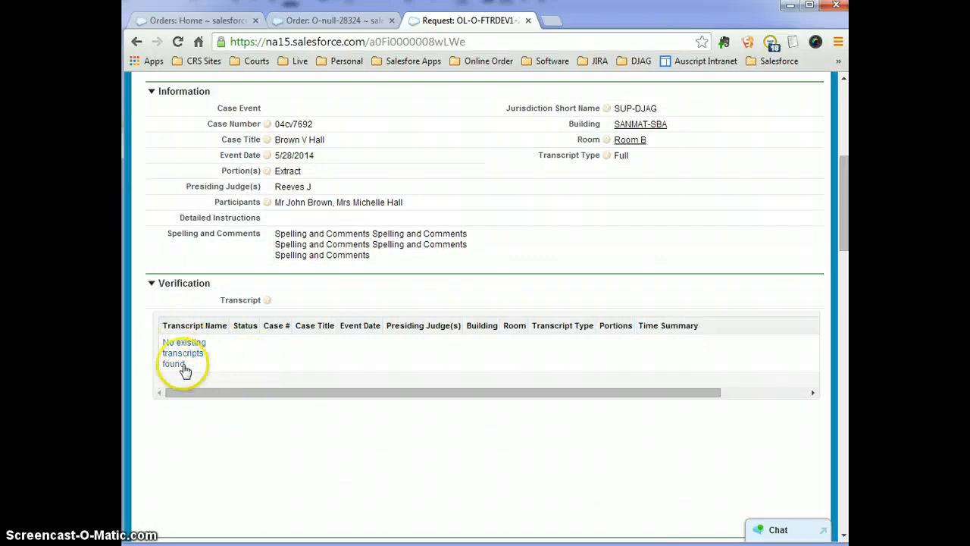
{"action": "scroll", "coordinate": [584, 364], "scroll_direction": "down", "scroll_amount": 4}
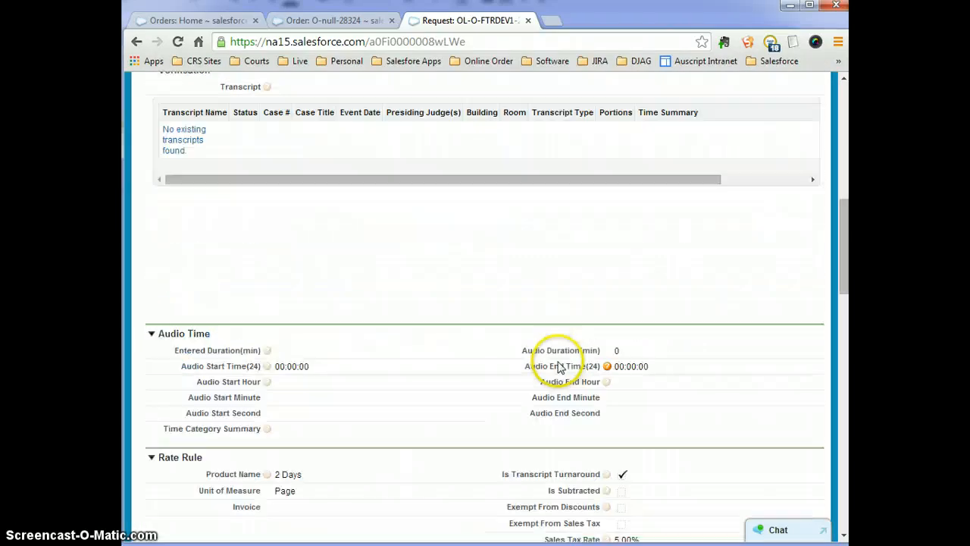
{"action": "scroll", "coordinate": [557, 366], "scroll_direction": "down", "scroll_amount": 2}
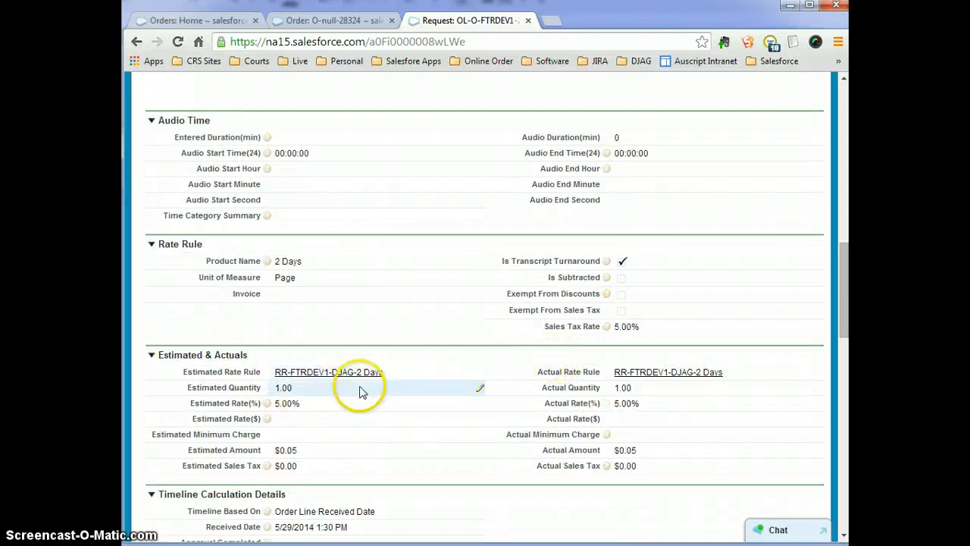
{"action": "scroll", "coordinate": [298, 404], "scroll_direction": "down", "scroll_amount": 2}
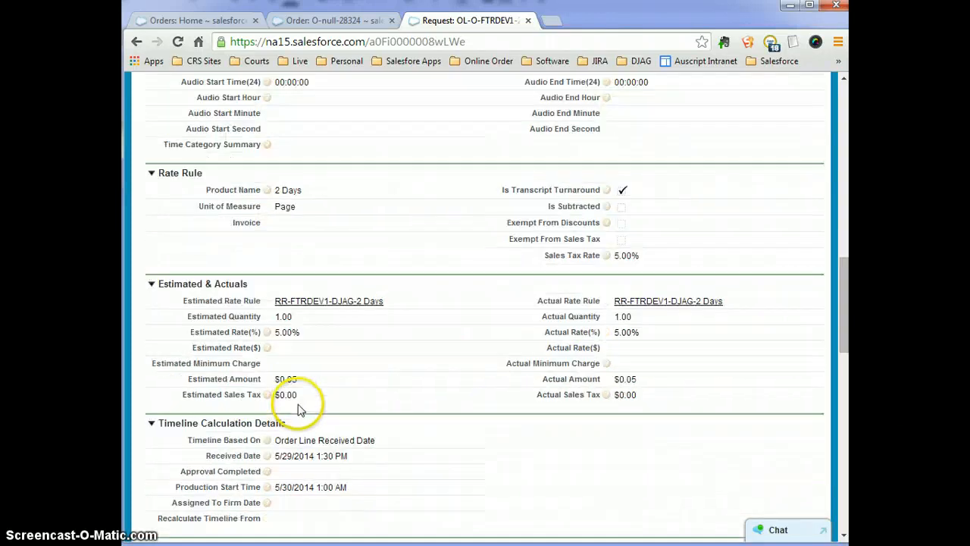
{"action": "scroll", "coordinate": [298, 405], "scroll_direction": "down", "scroll_amount": 1}
{"action": "left_click_drag", "start_coordinate": [219, 421], "coordinate": [693, 445]}
{"action": "left_click", "coordinate": [749, 417]}
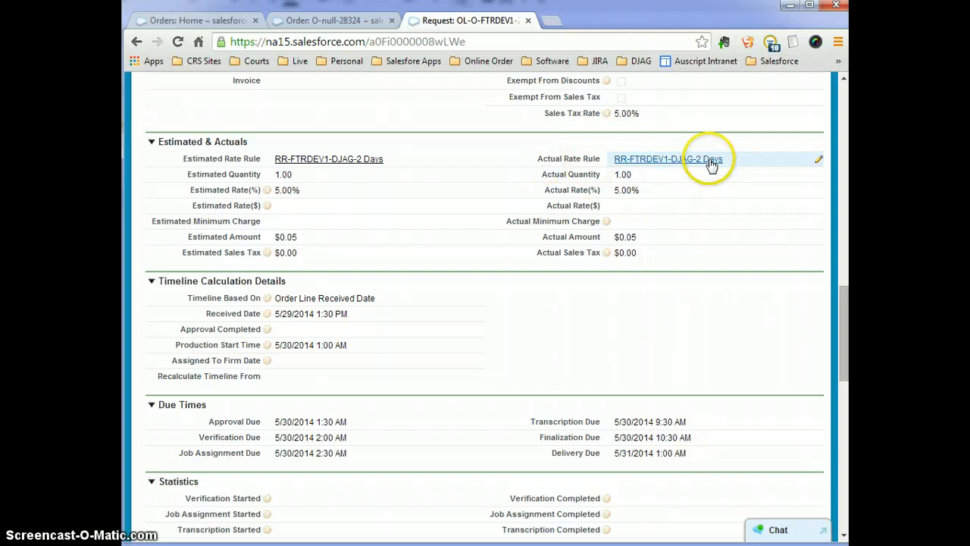
{"action": "mouse_move", "coordinate": [705, 167]}
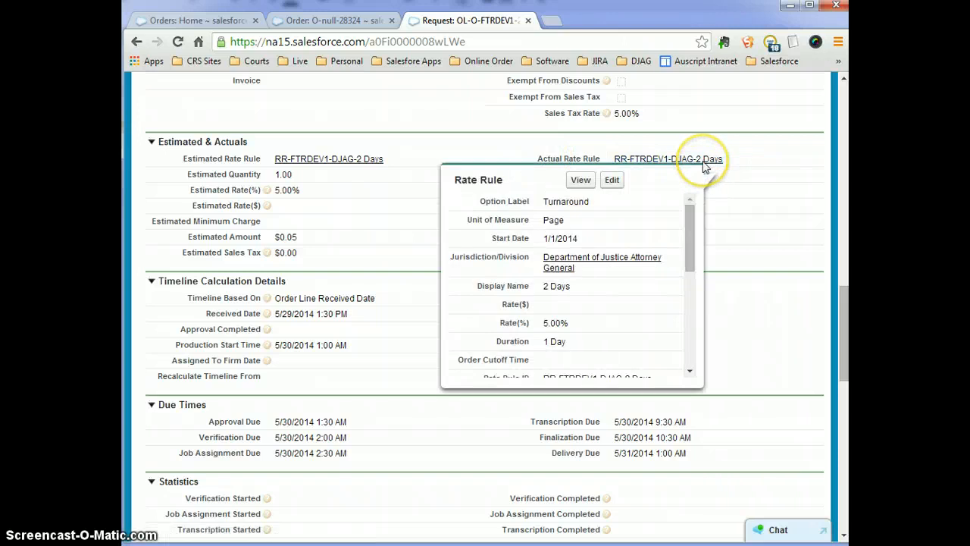
{"action": "left_click_drag", "start_coordinate": [691, 227], "coordinate": [679, 310]}
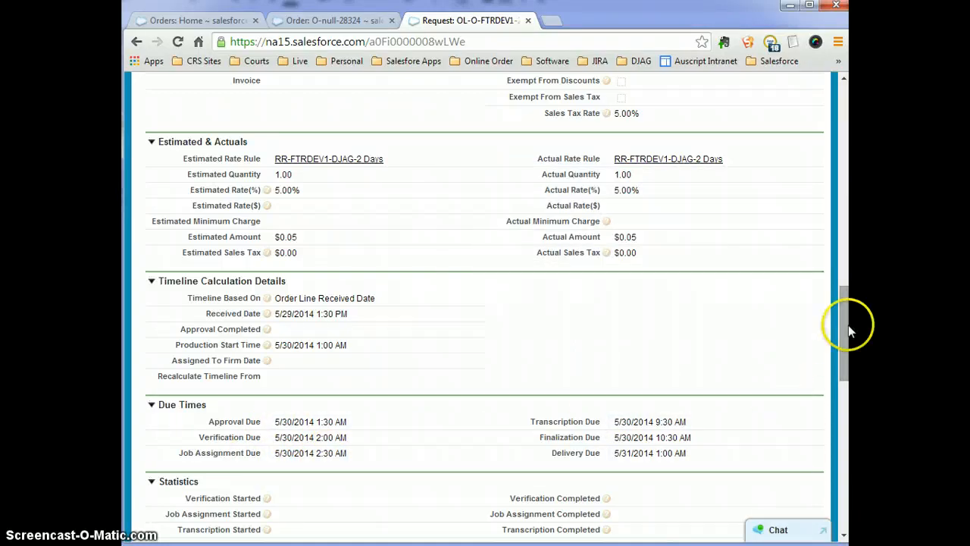
{"action": "left_click_drag", "start_coordinate": [849, 326], "coordinate": [843, 360]}
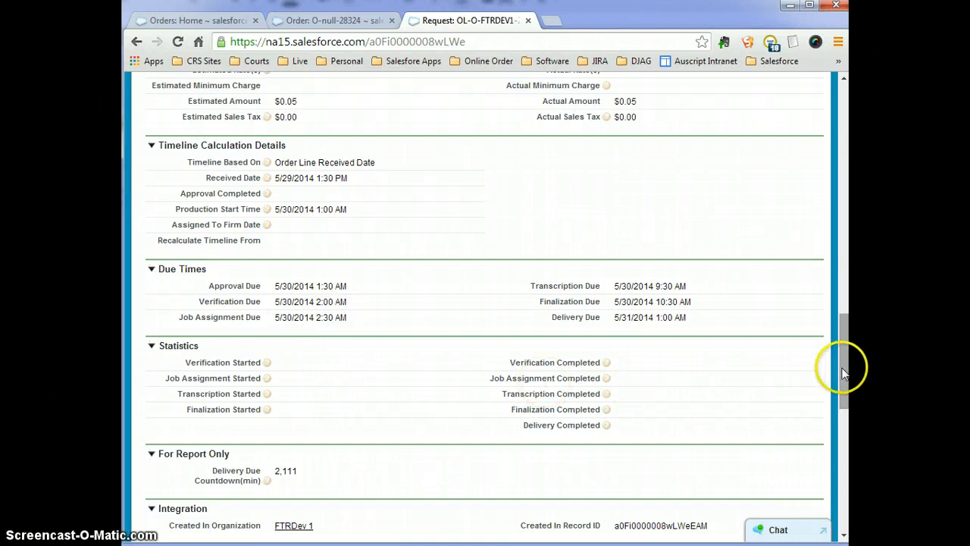
{"action": "left_click_drag", "start_coordinate": [844, 372], "coordinate": [838, 138]}
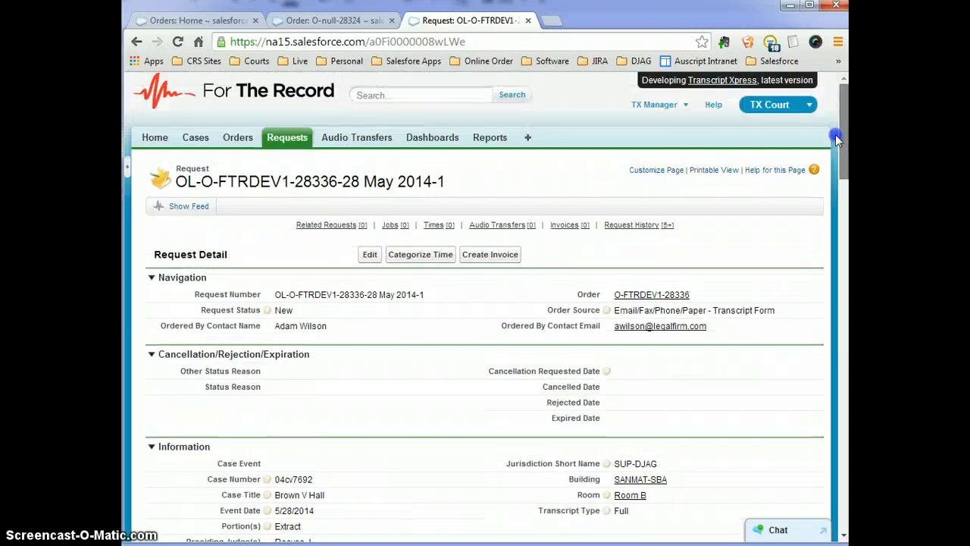
Change the request status to Verifying and save it.
{"action": "double_click", "coordinate": [296, 310]}
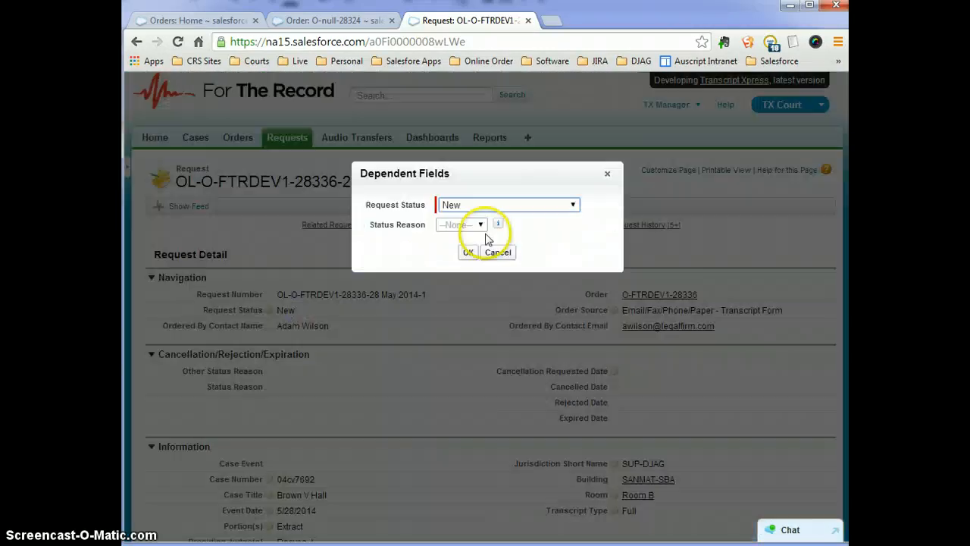
{"action": "left_click", "coordinate": [488, 206]}
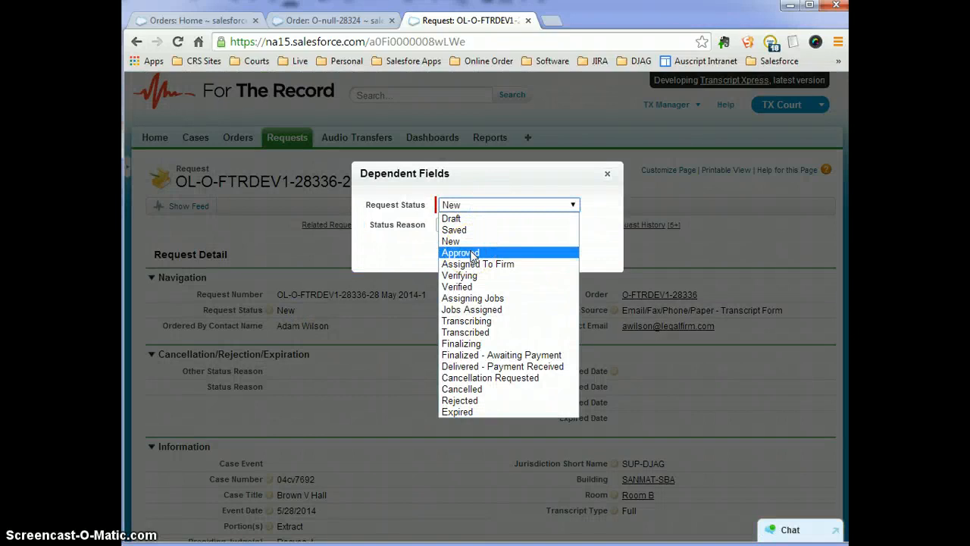
{"action": "left_click", "coordinate": [459, 275]}
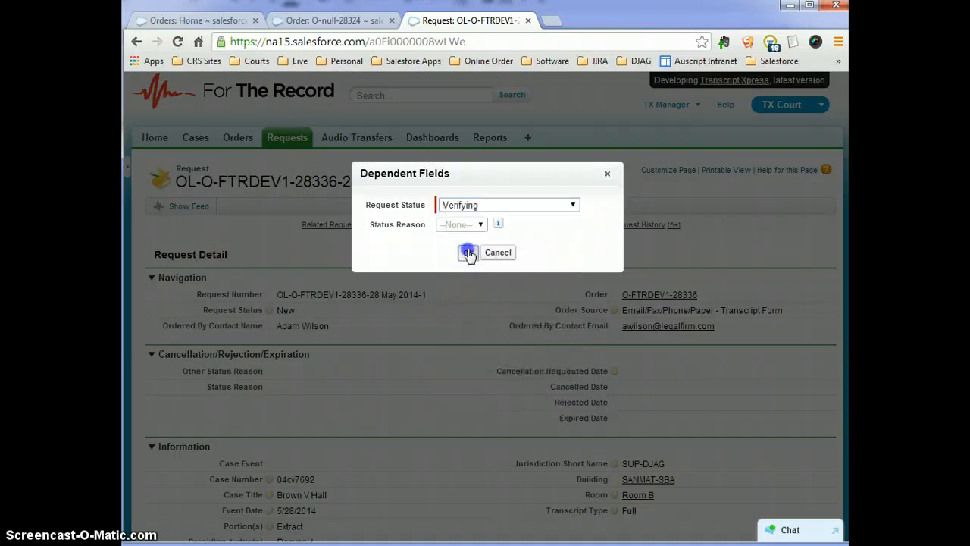
{"action": "left_click", "coordinate": [469, 255]}
{"action": "left_click", "coordinate": [376, 256]}
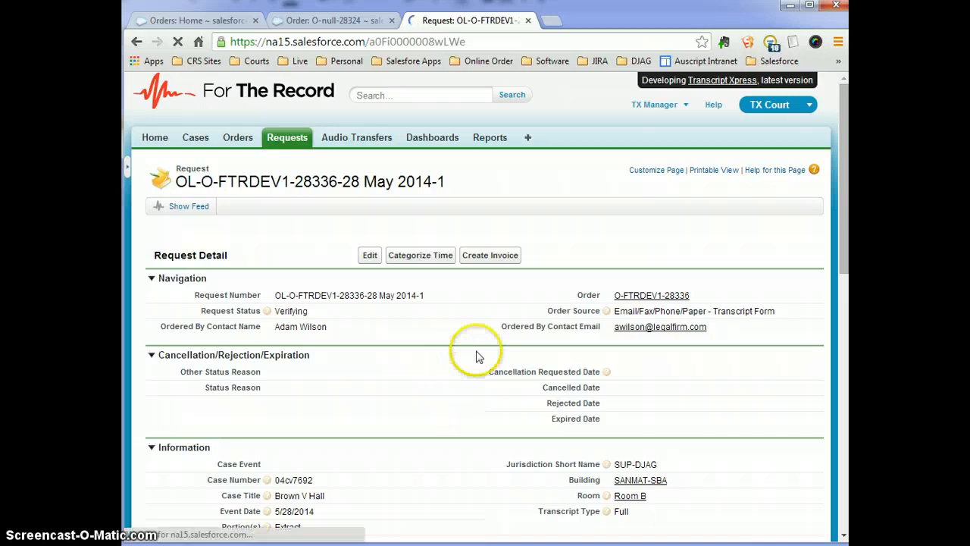
{"action": "left_click_drag", "start_coordinate": [842, 144], "coordinate": [833, 360]}
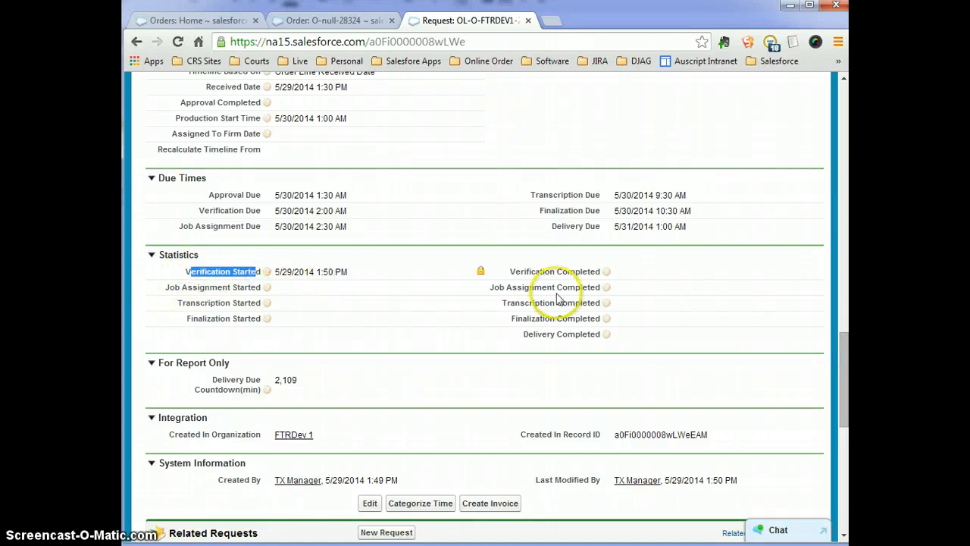
{"action": "left_click_drag", "start_coordinate": [847, 361], "coordinate": [844, 87]}
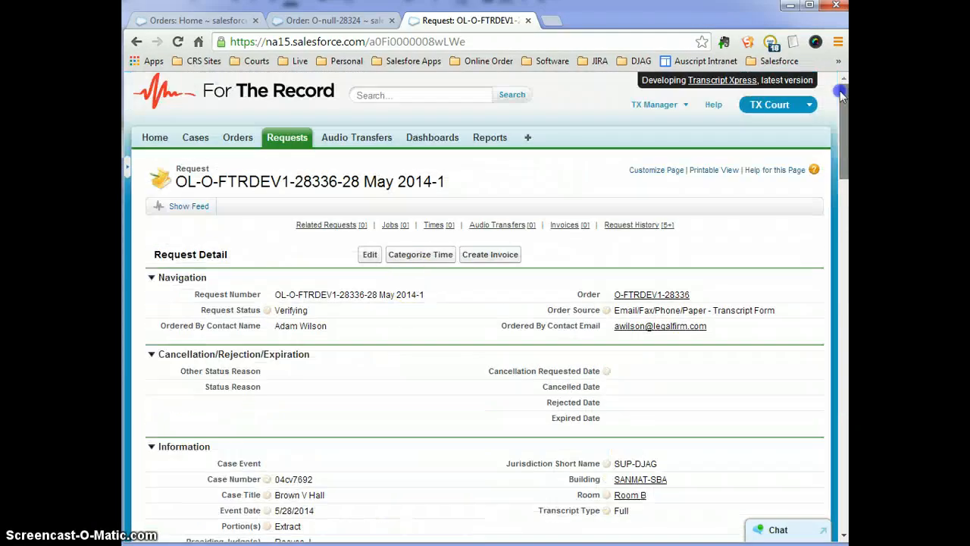
Set the request status back to New.
{"action": "double_click", "coordinate": [300, 316]}
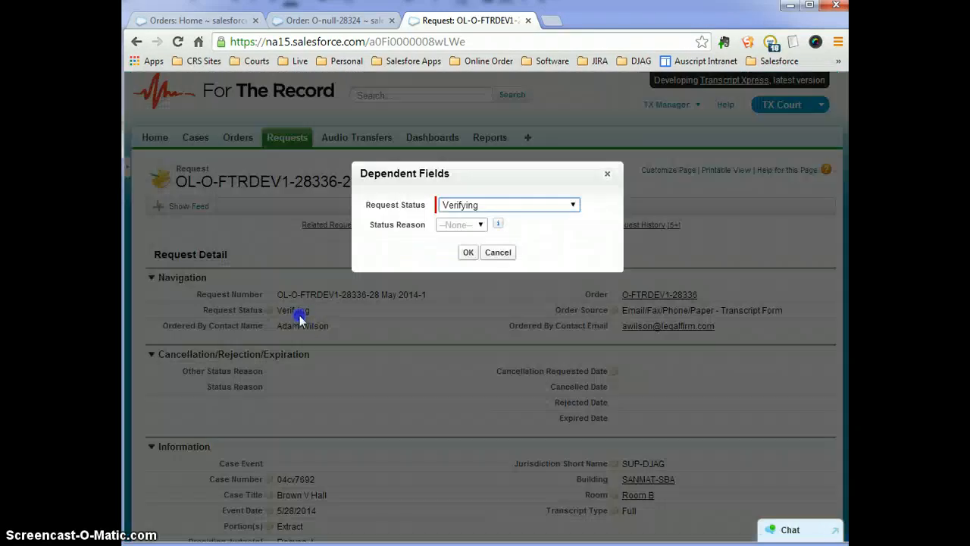
{"action": "left_click", "coordinate": [506, 210]}
{"action": "left_click", "coordinate": [472, 227]}
{"action": "left_click", "coordinate": [467, 252]}
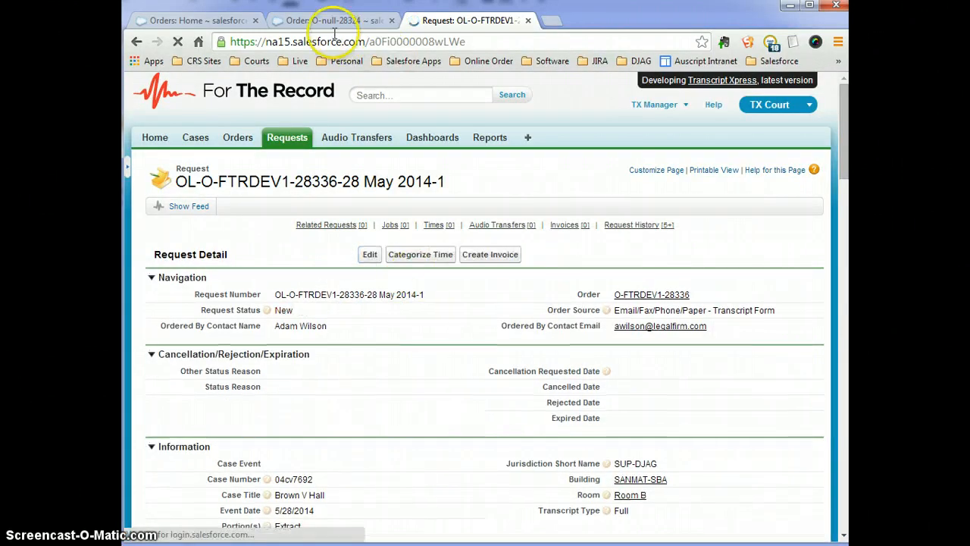
Open order O-FTRDEV1-28336 in its own tab and start a Request-type request numbered 's'.
{"action": "middle_click", "coordinate": [651, 296]}
{"action": "left_click", "coordinate": [561, 21]}
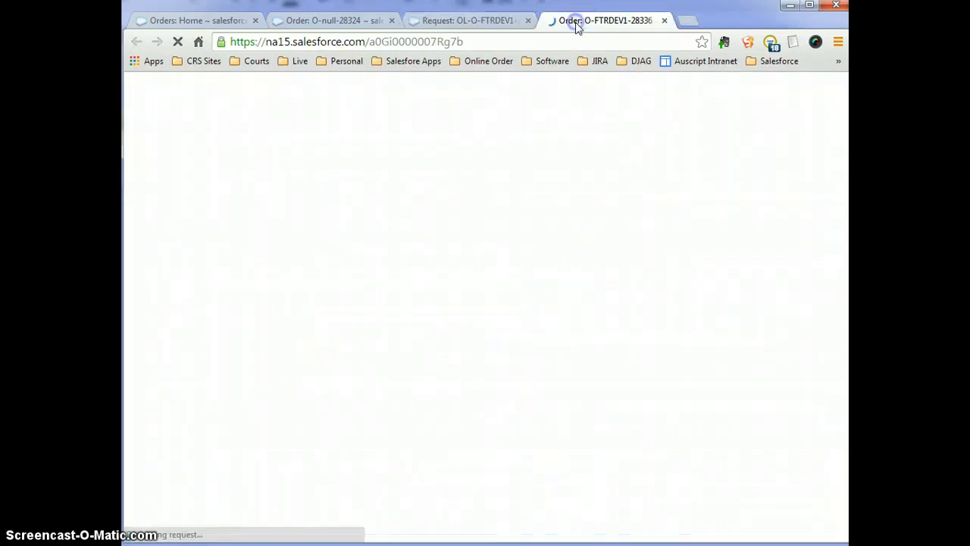
{"action": "mouse_move", "coordinate": [393, 229]}
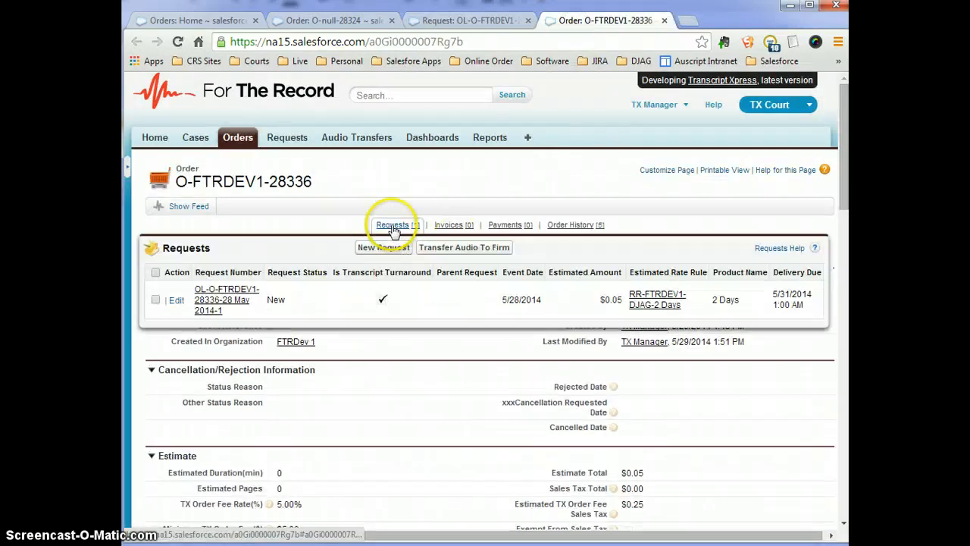
{"action": "left_click", "coordinate": [383, 249]}
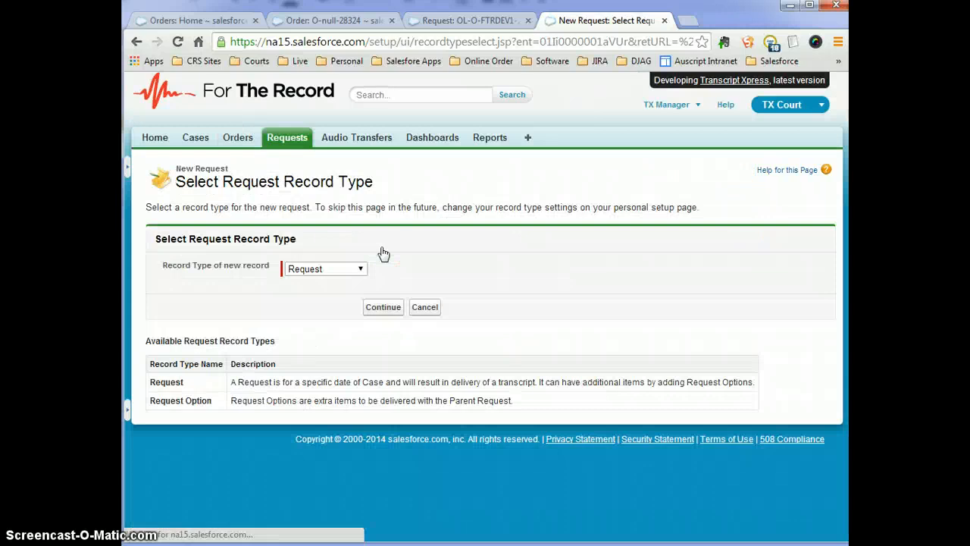
{"action": "left_click", "coordinate": [320, 268]}
{"action": "left_click", "coordinate": [383, 307]}
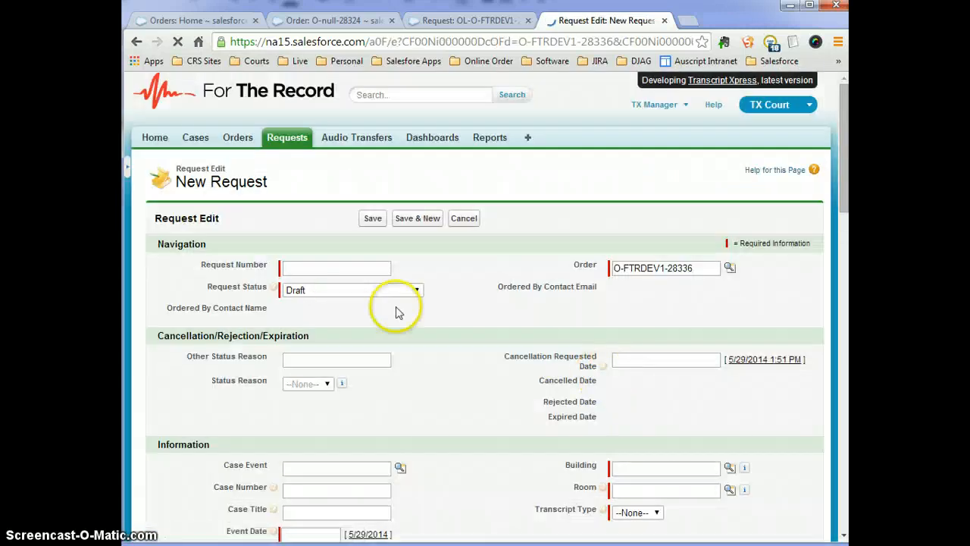
{"action": "left_click", "coordinate": [330, 268]}
{"action": "type", "text": "s"}
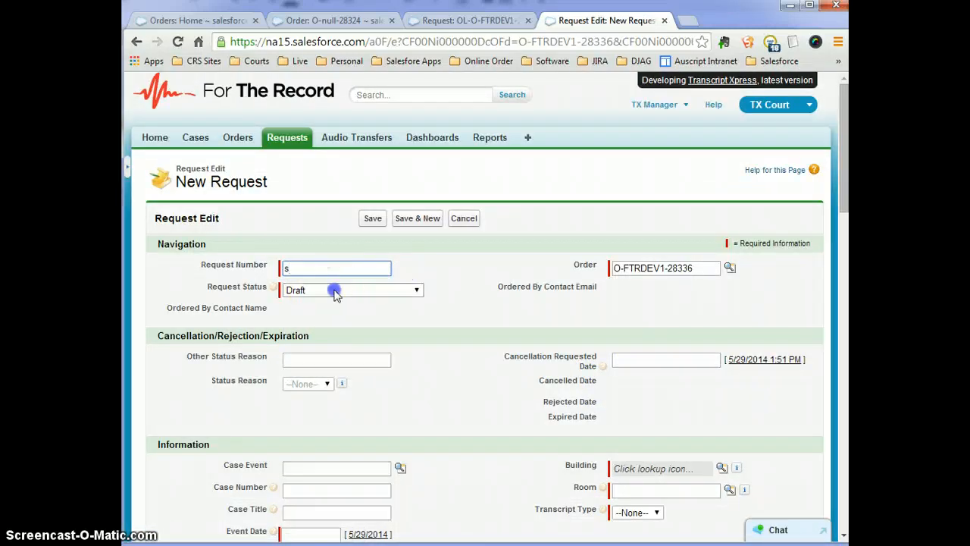
{"action": "left_click", "coordinate": [336, 289]}
Set the request status to New, building SANMAT-SBA and room Room B.
{"action": "left_click", "coordinate": [311, 323]}
{"action": "scroll", "coordinate": [623, 326], "scroll_direction": "down", "scroll_amount": 3}
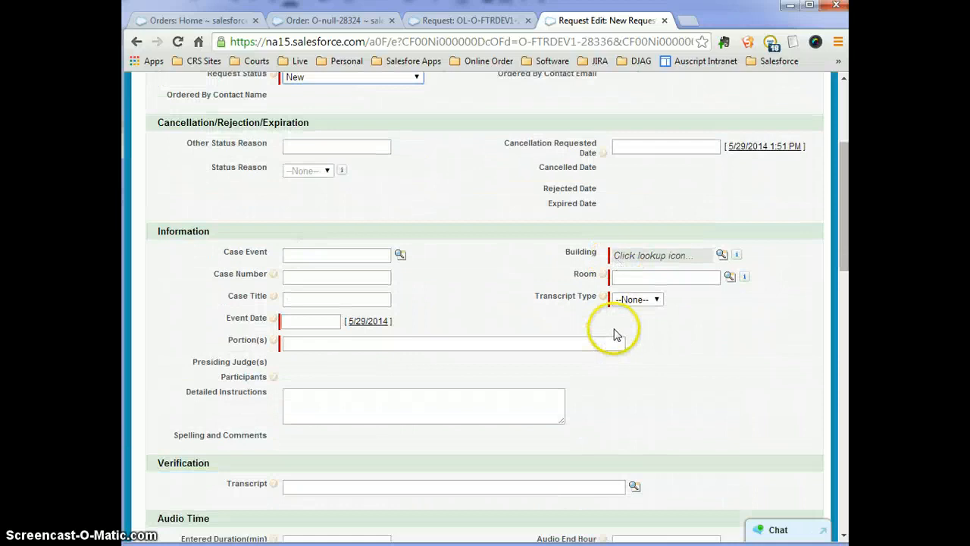
{"action": "left_click", "coordinate": [729, 278]}
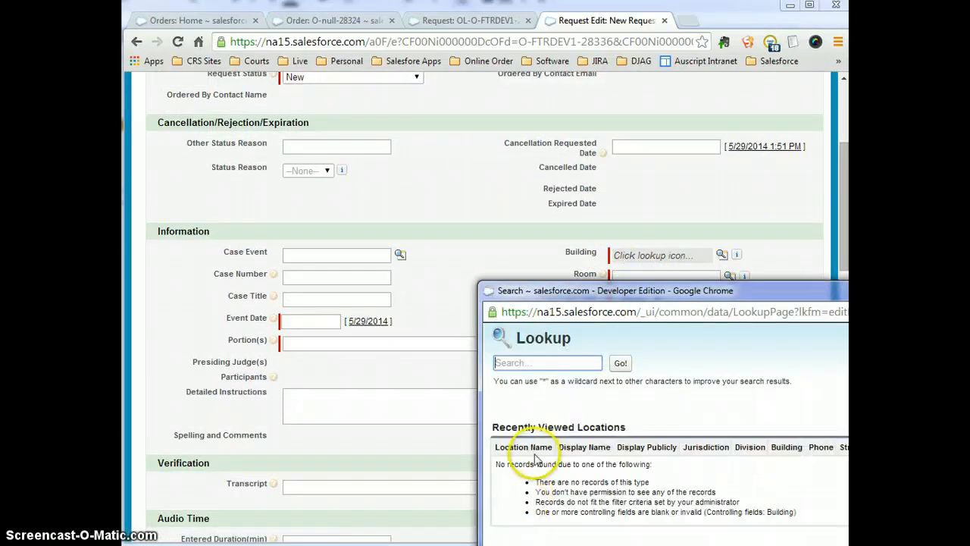
{"action": "type", "text": "Room"}
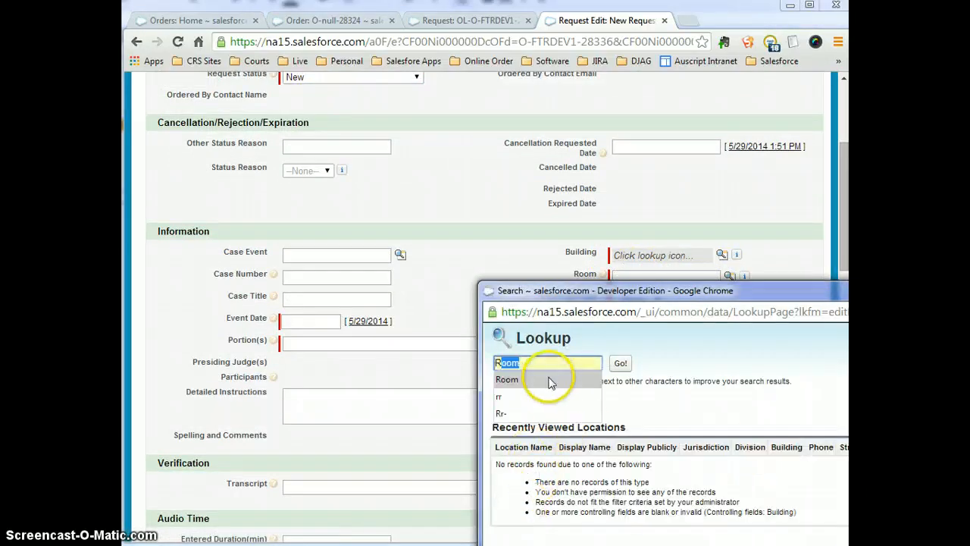
{"action": "left_click", "coordinate": [721, 255]}
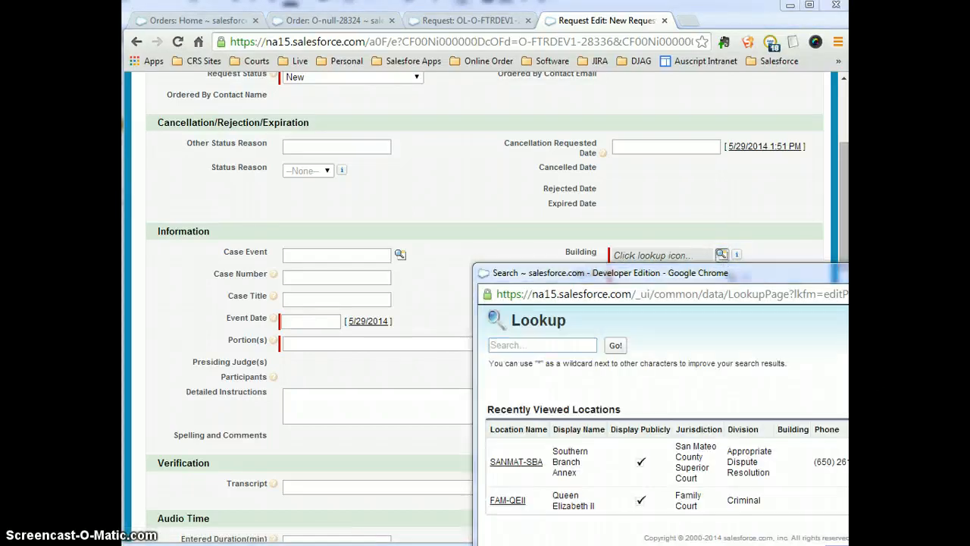
{"action": "left_click", "coordinate": [509, 461]}
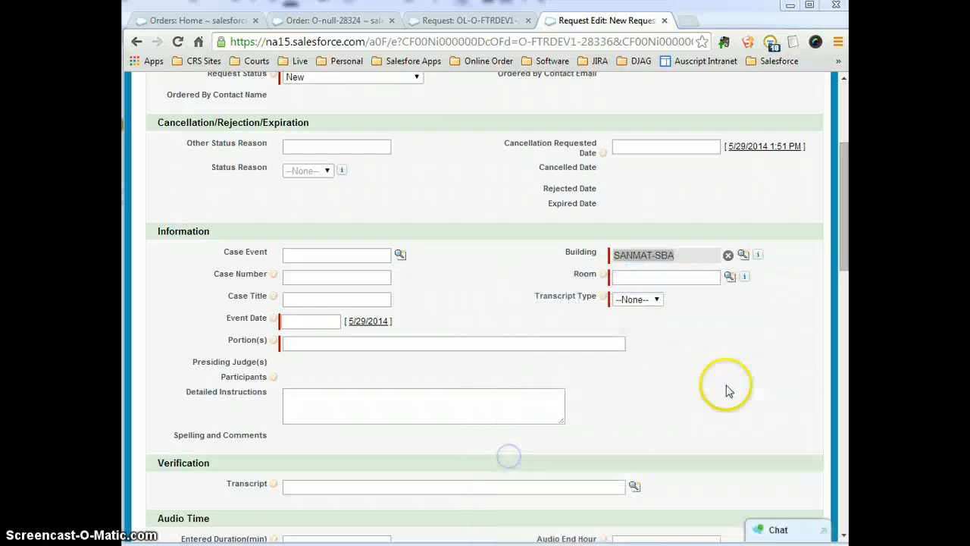
{"action": "left_click", "coordinate": [731, 279]}
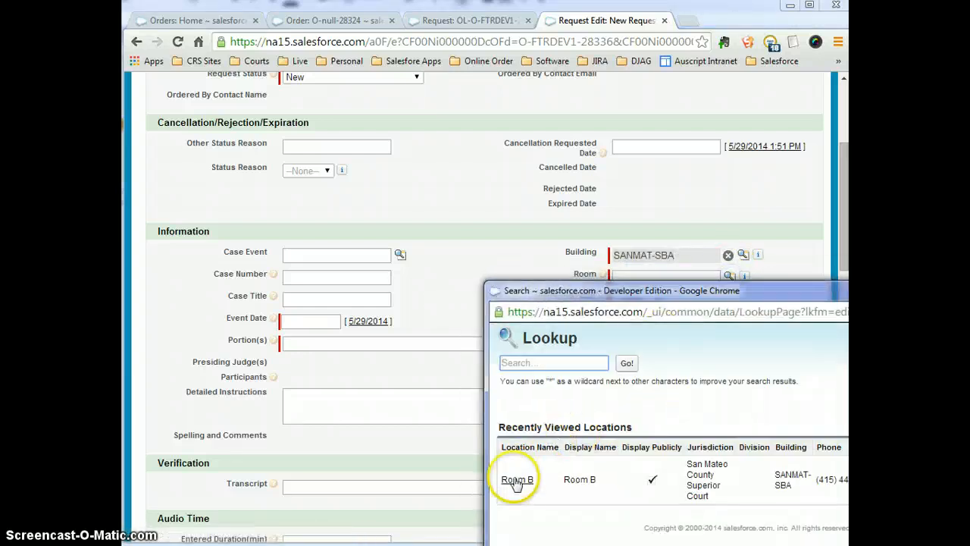
{"action": "left_click", "coordinate": [506, 532]}
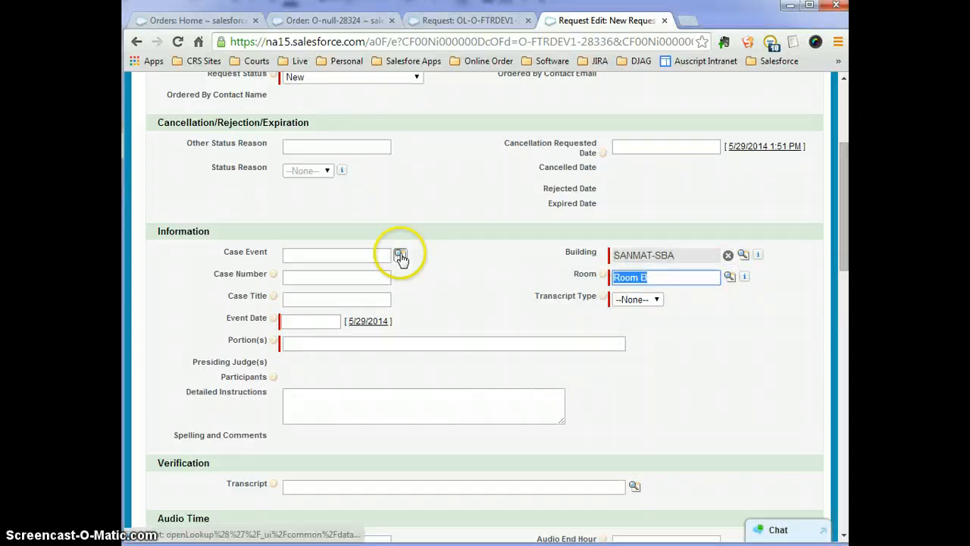
Set the event date to 5/30/2014 and fill Portion(s) with Full Transcript.
{"action": "left_click", "coordinate": [361, 322]}
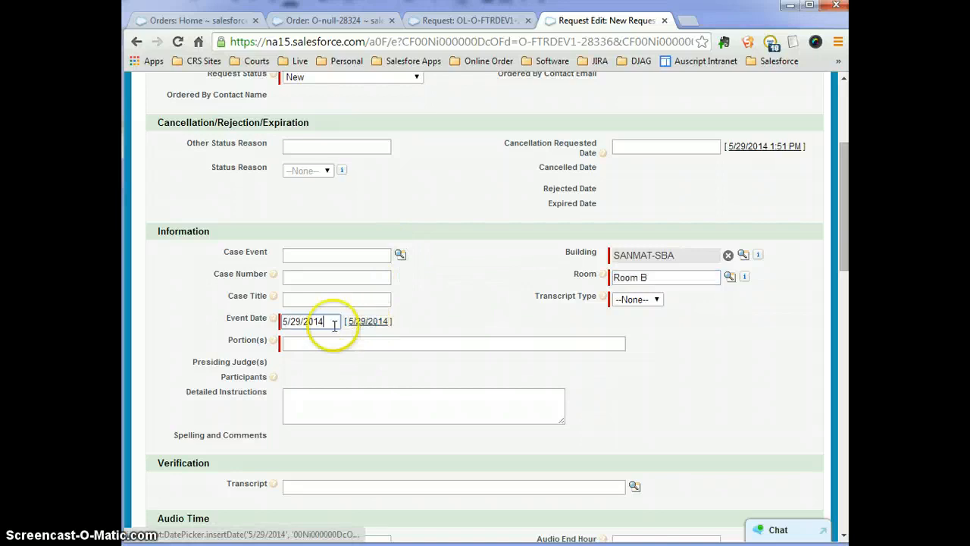
{"action": "left_click", "coordinate": [297, 322]}
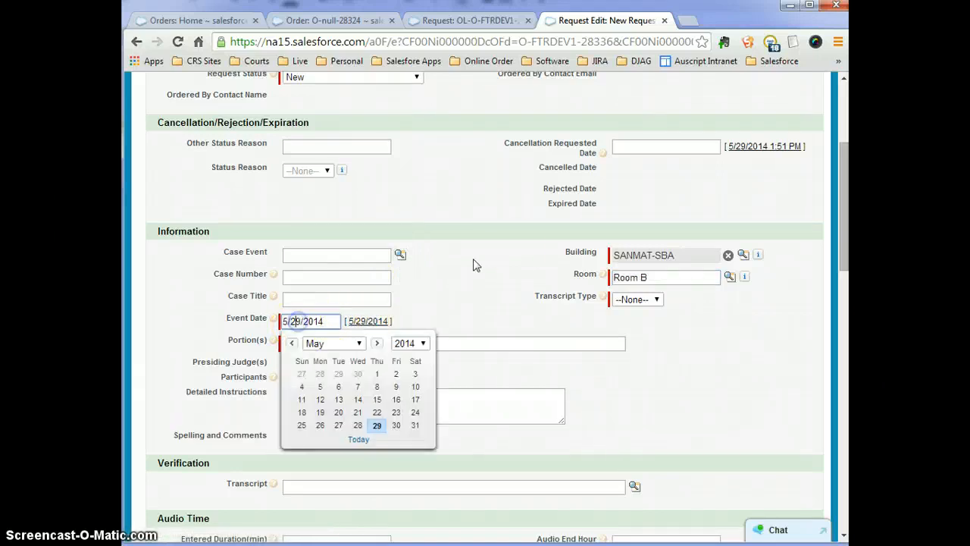
{"action": "type", "text": "30"}
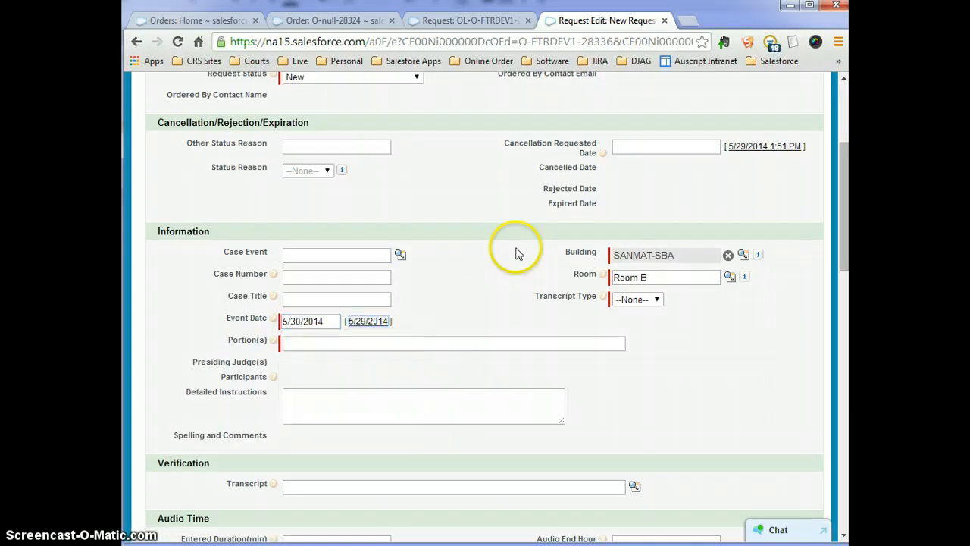
{"action": "left_click", "coordinate": [332, 345]}
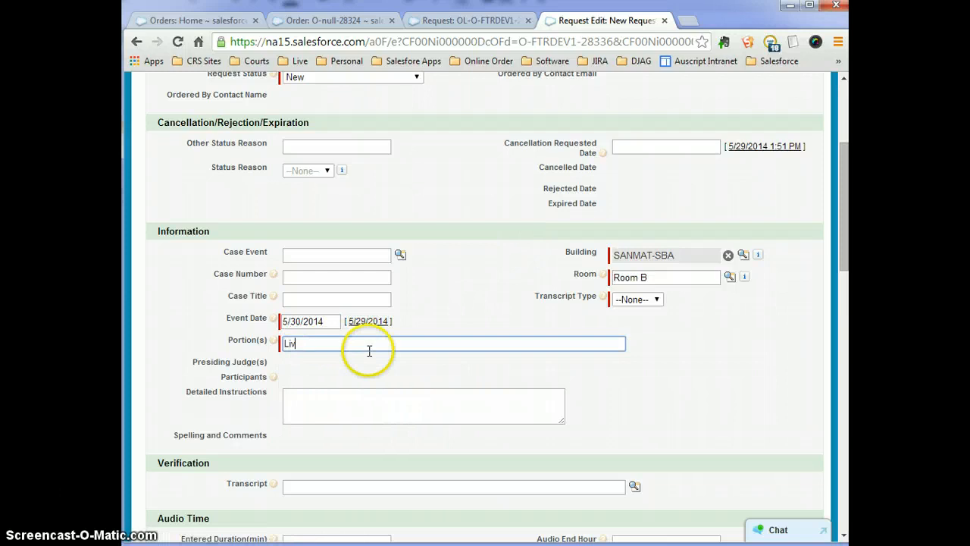
{"action": "type", "text": "E"}
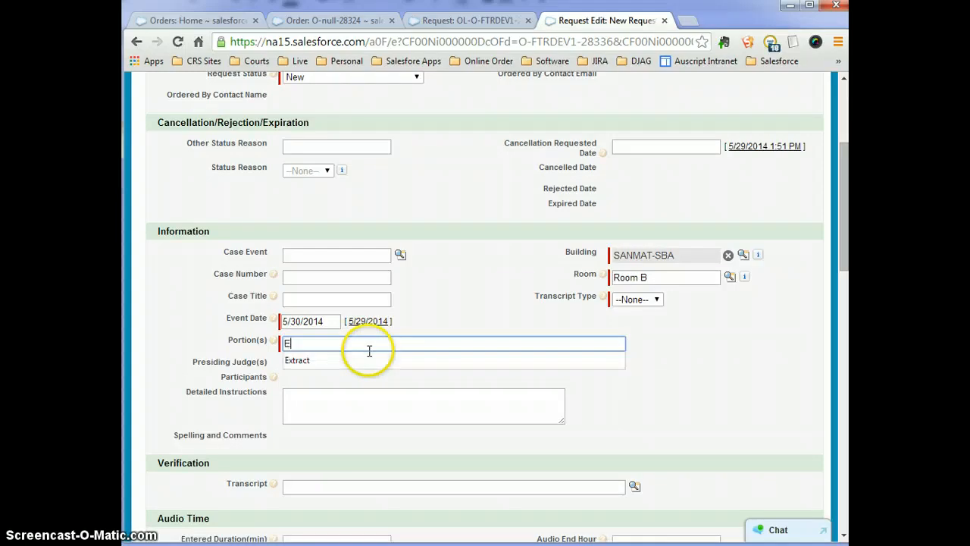
{"action": "key", "text": "BackSpace"}
{"action": "key", "text": "BackSpace"}
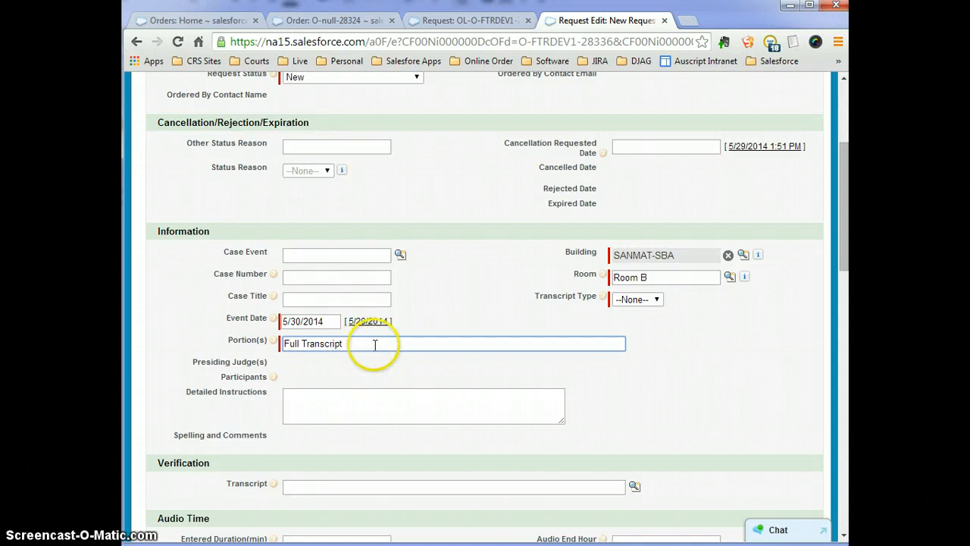
{"action": "scroll", "coordinate": [490, 357], "scroll_direction": "down", "scroll_amount": 6}
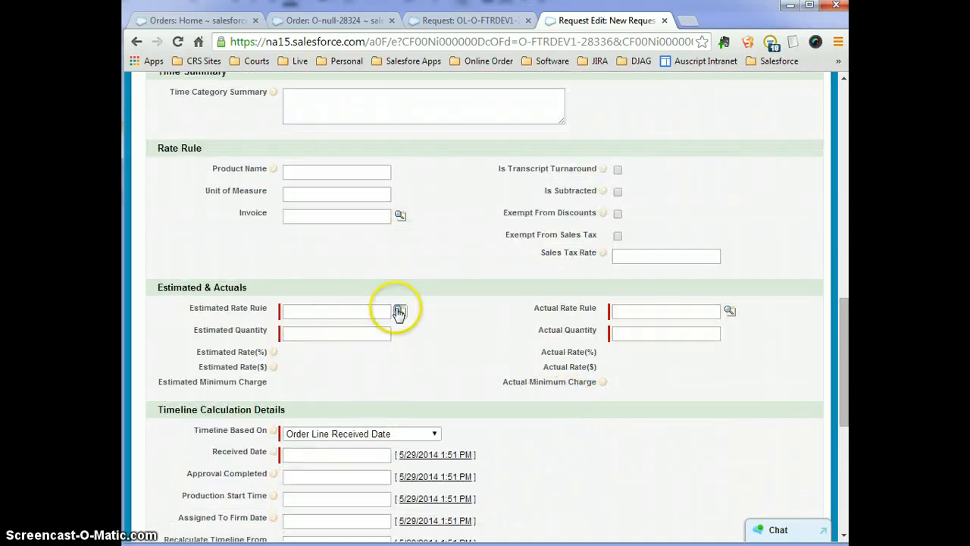
Set both Estimated and Actual Rate Rules to RR-FTRDEV1-DJAG-2 Days.
{"action": "left_click", "coordinate": [379, 311]}
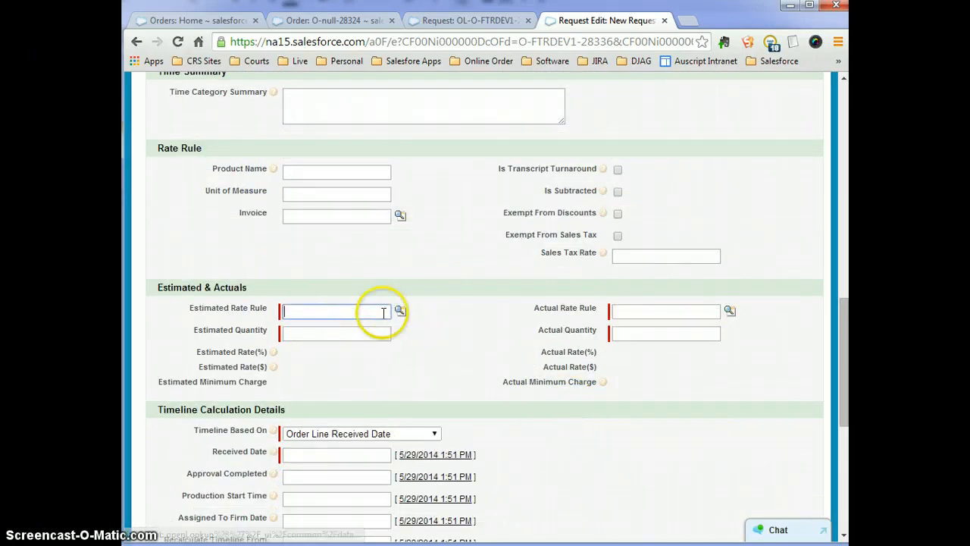
{"action": "type", "text": "rr"}
{"action": "left_click", "coordinate": [373, 330]}
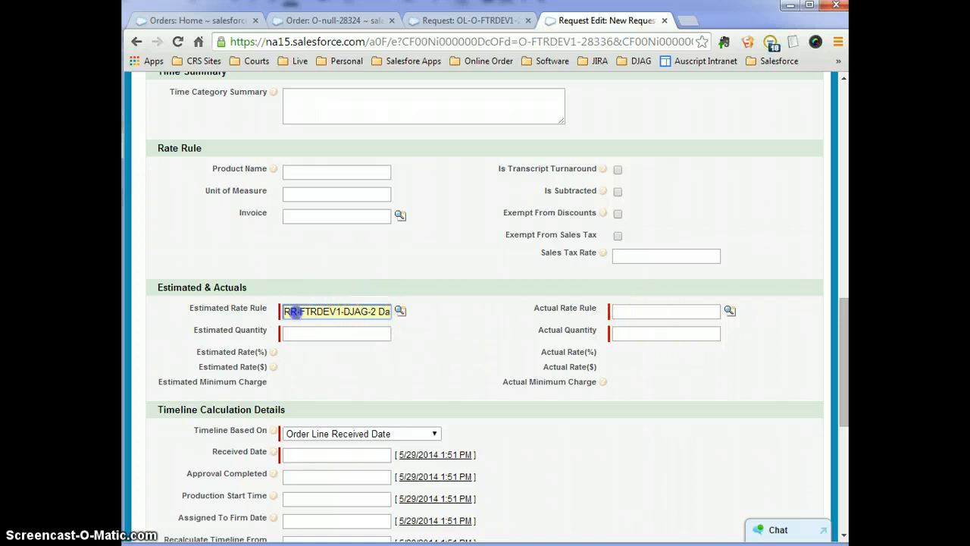
{"action": "left_click_drag", "start_coordinate": [296, 312], "coordinate": [557, 315]}
{"action": "key", "text": "ctrl+c"}
{"action": "left_click", "coordinate": [642, 311]}
{"action": "key", "text": "ctrl+v"}
{"action": "left_click", "coordinate": [627, 328]}
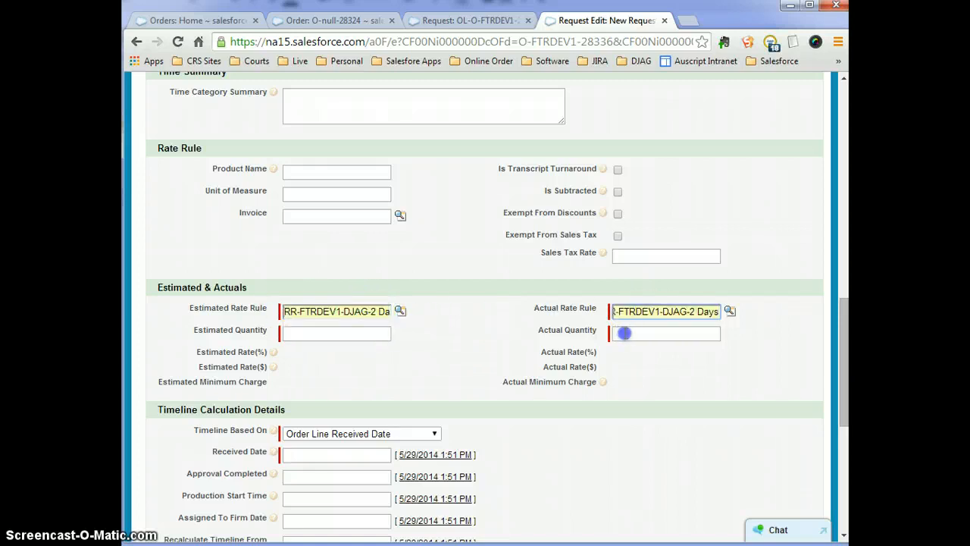
Enter 1 for Actual and Estimated Quantity, set Received Date to now, and save.
{"action": "left_click", "coordinate": [626, 334]}
{"action": "type", "text": "1"}
{"action": "left_click", "coordinate": [304, 331]}
{"action": "type", "text": "1"}
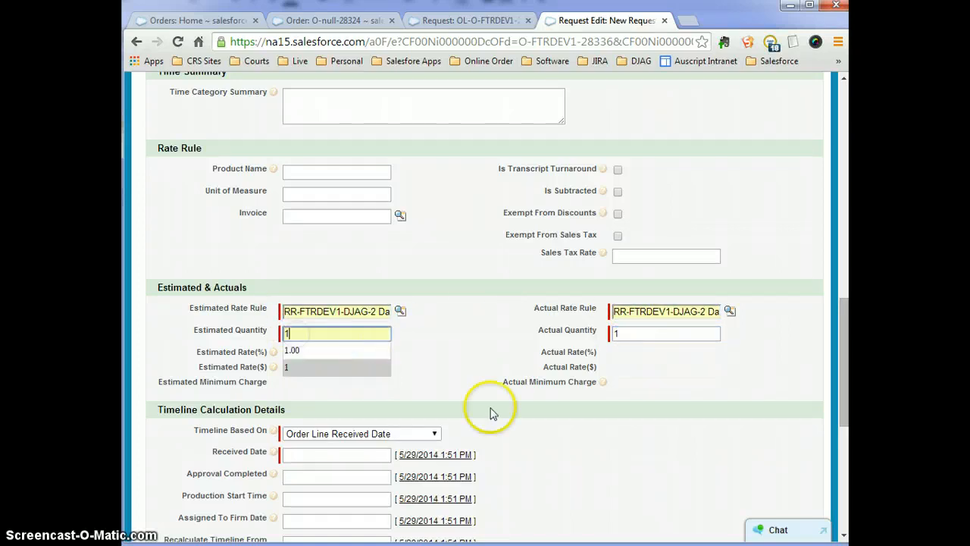
{"action": "scroll", "coordinate": [454, 401], "scroll_direction": "down", "scroll_amount": 2}
{"action": "left_click", "coordinate": [433, 313]}
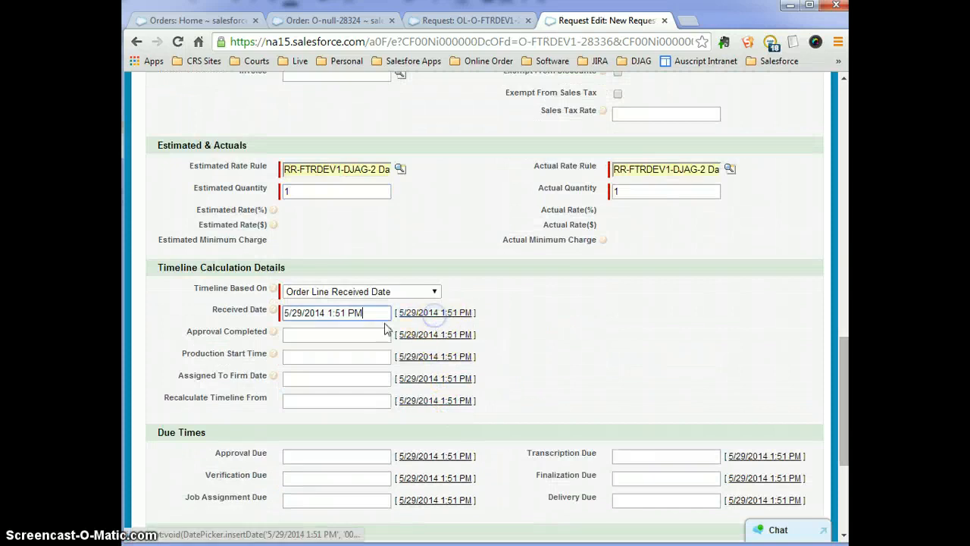
{"action": "scroll", "coordinate": [589, 387], "scroll_direction": "down", "scroll_amount": 3}
{"action": "left_click", "coordinate": [372, 471]}
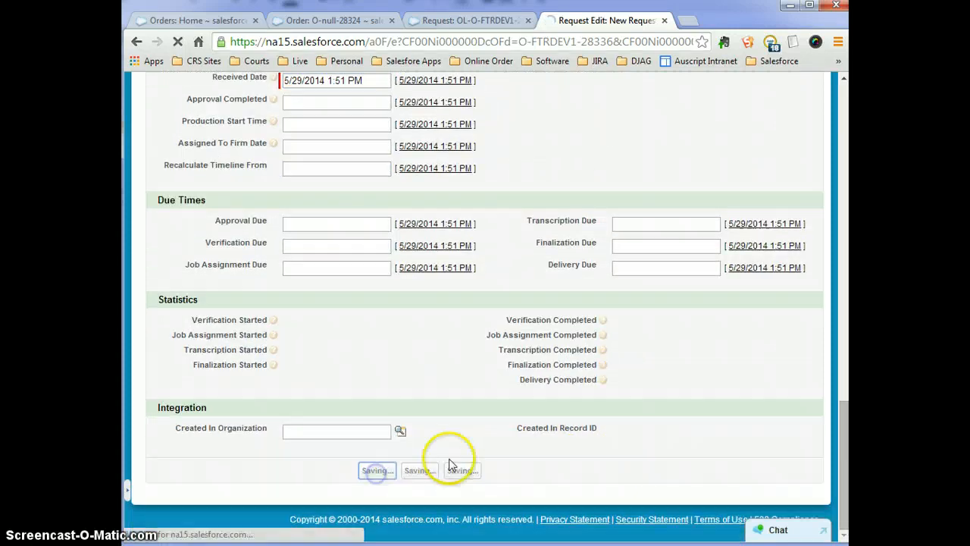
Set Transcript Type to Full and save the request again.
{"action": "scroll", "coordinate": [580, 427], "scroll_direction": "down", "scroll_amount": 2}
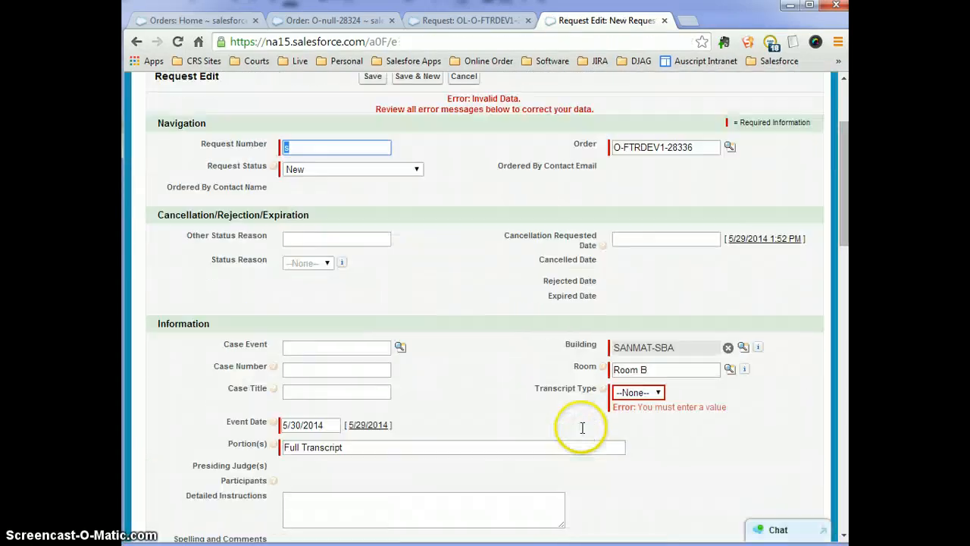
{"action": "left_click", "coordinate": [639, 392]}
{"action": "left_click", "coordinate": [623, 418]}
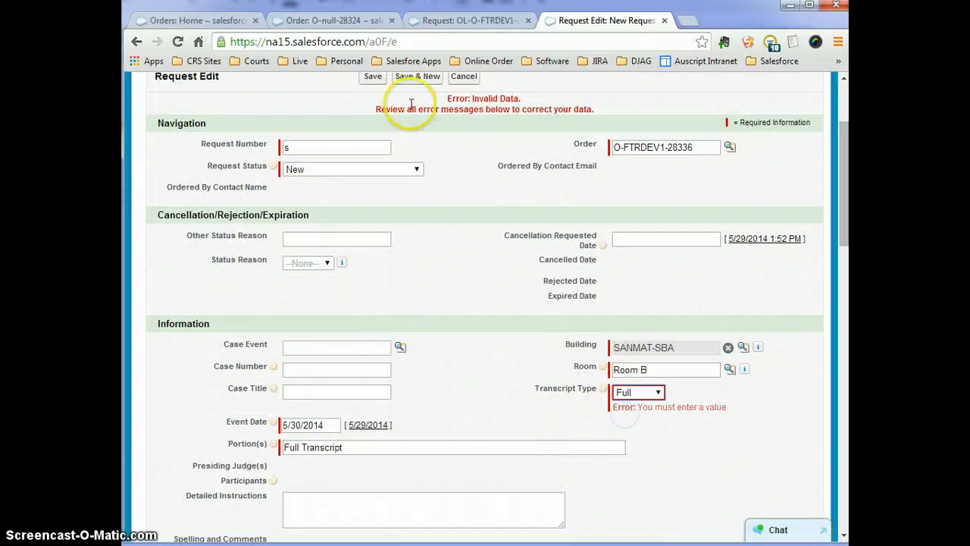
{"action": "left_click", "coordinate": [379, 78]}
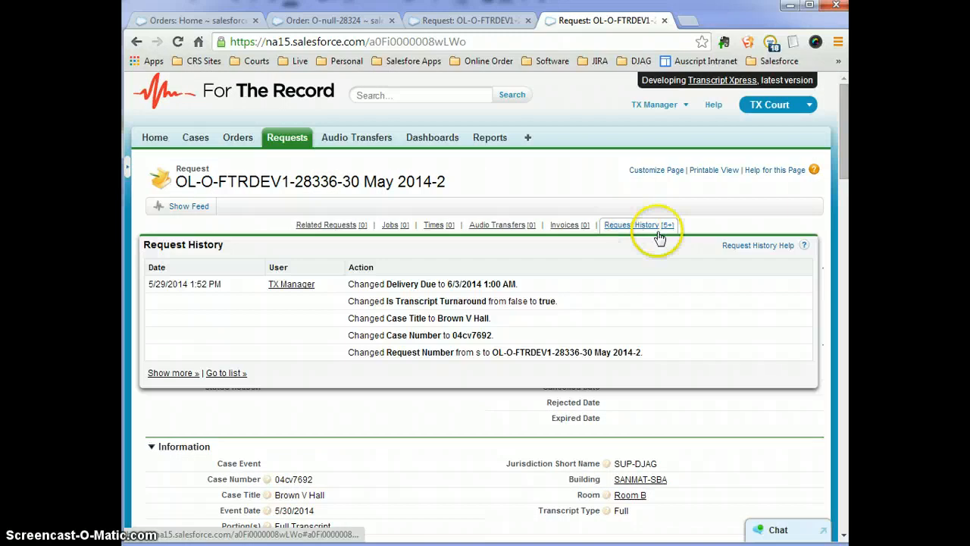
Set order O-FTRDEV1-28336's status to Approved and attempt to save it.
{"action": "left_click", "coordinate": [650, 295]}
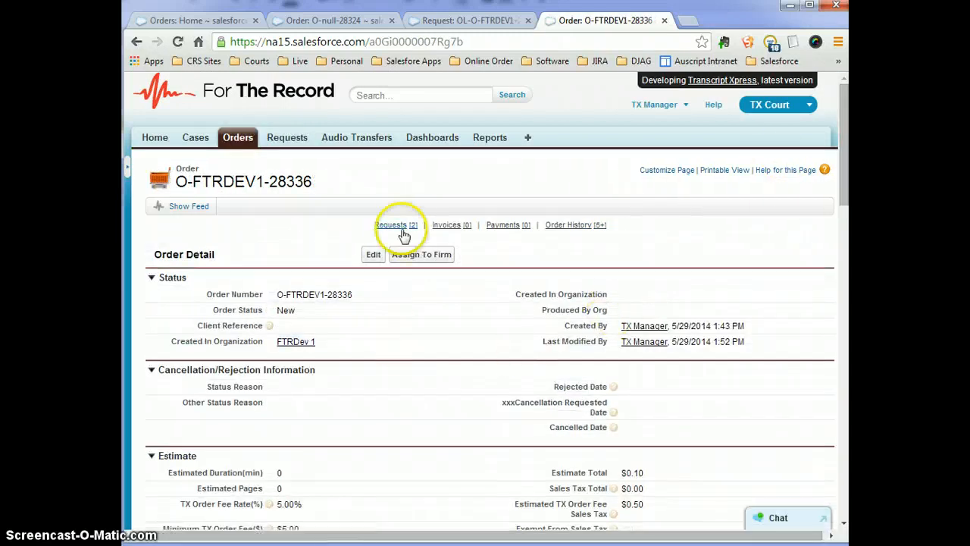
{"action": "mouse_move", "coordinate": [396, 226]}
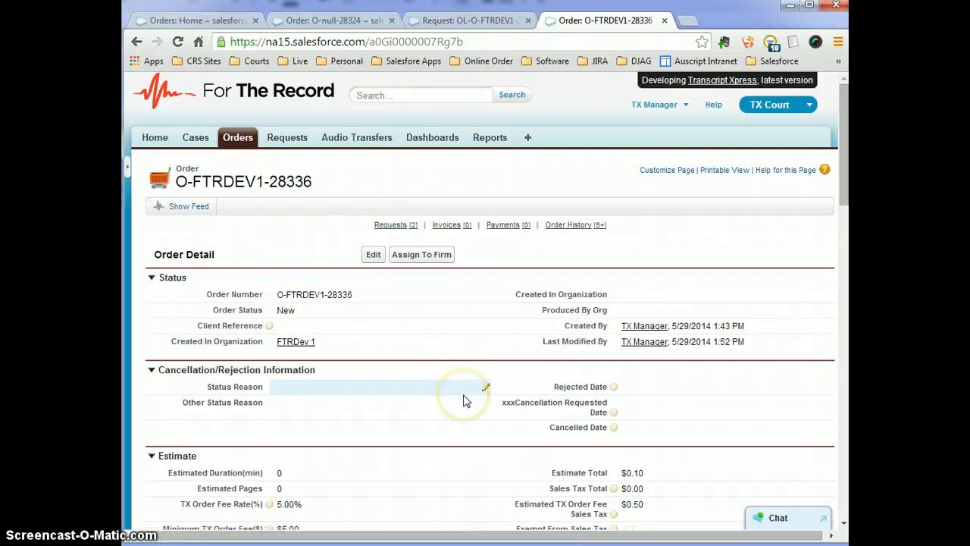
{"action": "double_click", "coordinate": [297, 313]}
{"action": "left_click", "coordinate": [508, 205]}
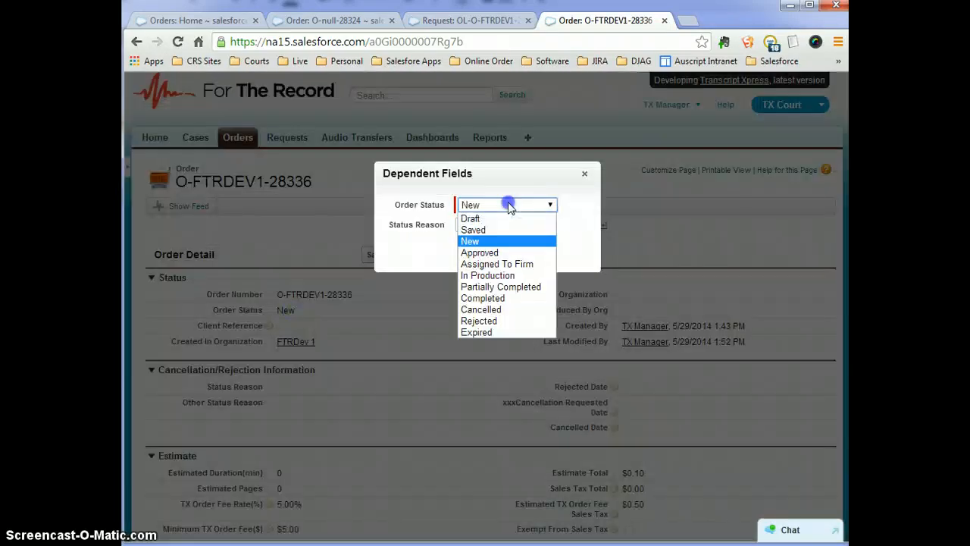
{"action": "left_click", "coordinate": [492, 253]}
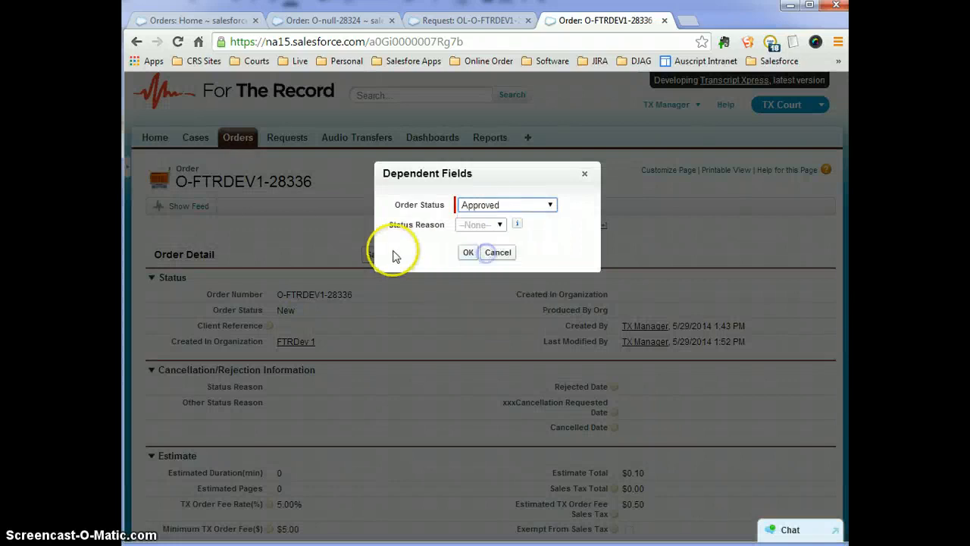
{"action": "left_click", "coordinate": [465, 252]}
{"action": "left_click", "coordinate": [375, 256]}
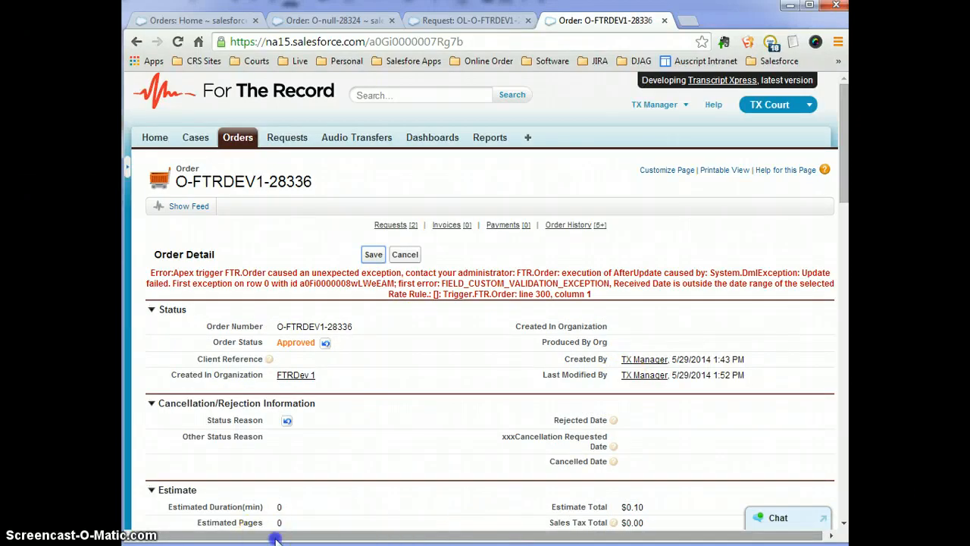
{"action": "left_click_drag", "start_coordinate": [276, 538], "coordinate": [364, 539]}
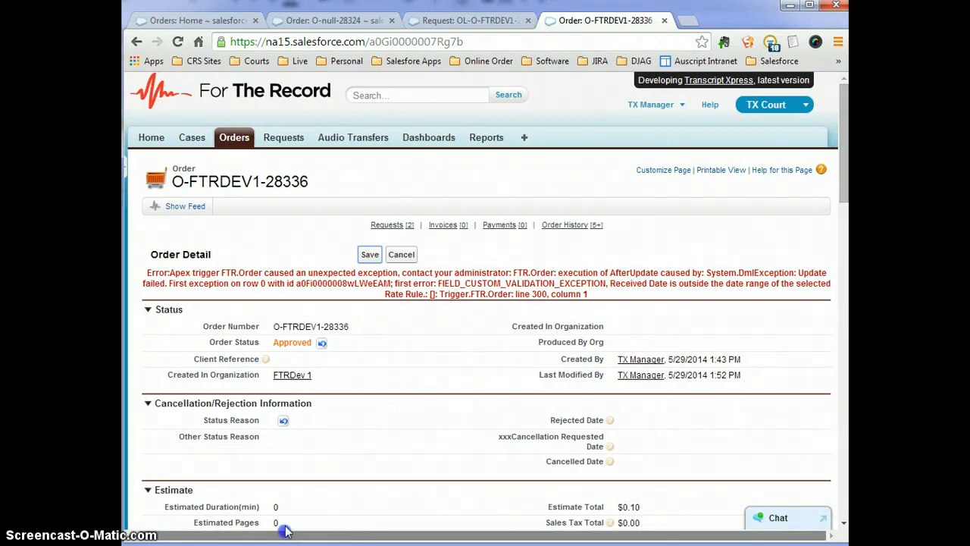
Open the 30 May and 28 May requests and the Estimated Rate Rule in new tabs.
{"action": "scroll", "coordinate": [444, 422], "scroll_direction": "down", "scroll_amount": 5}
{"action": "scroll", "coordinate": [444, 417], "scroll_direction": "up", "scroll_amount": 5}
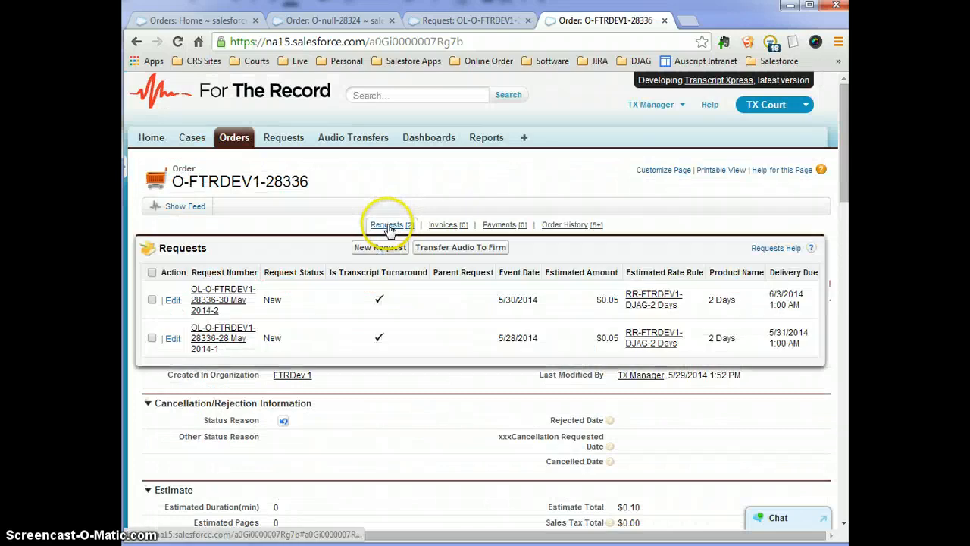
{"action": "middle_click", "coordinate": [206, 300]}
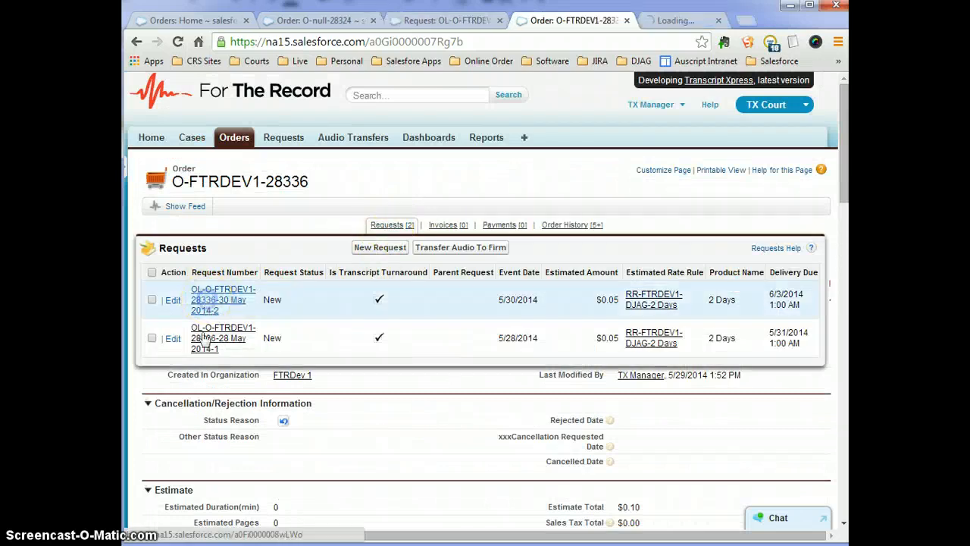
{"action": "middle_click", "coordinate": [200, 339]}
{"action": "left_click", "coordinate": [580, 20]}
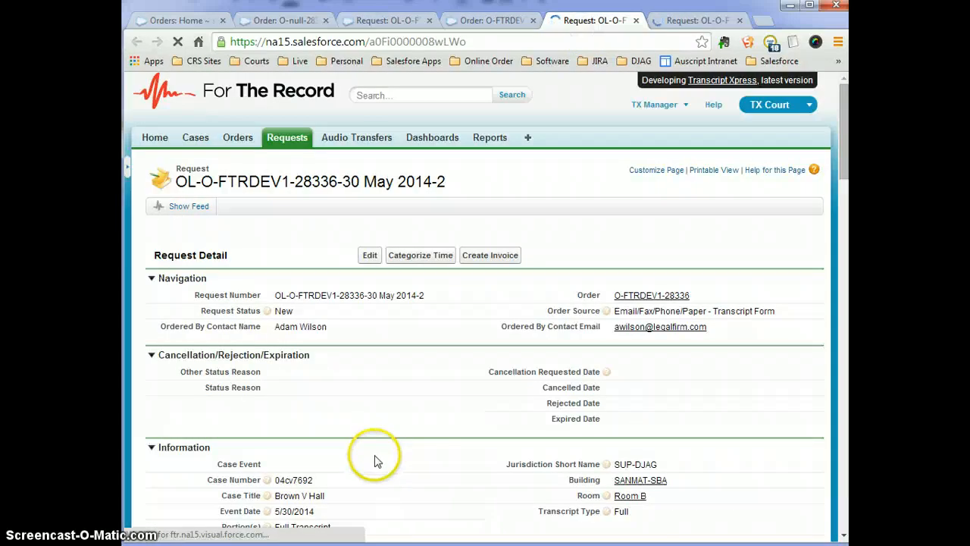
{"action": "scroll", "coordinate": [433, 427], "scroll_direction": "down", "scroll_amount": 5}
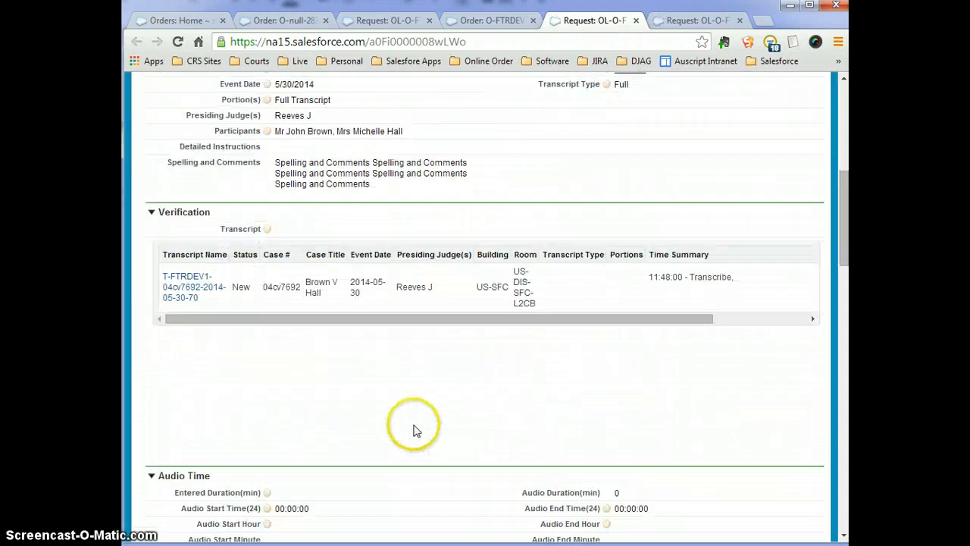
{"action": "scroll", "coordinate": [411, 429], "scroll_direction": "down", "scroll_amount": 5}
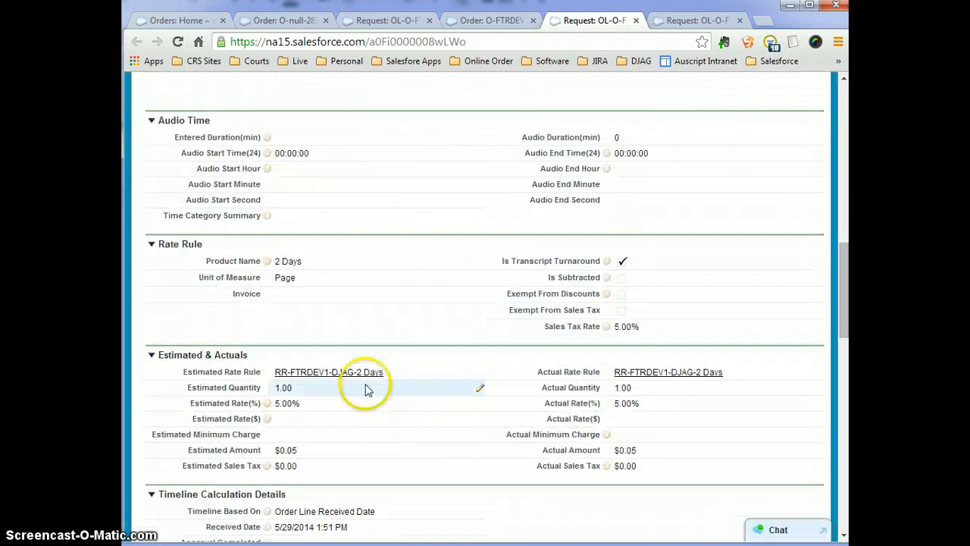
{"action": "middle_click", "coordinate": [331, 374]}
{"action": "left_click", "coordinate": [599, 20]}
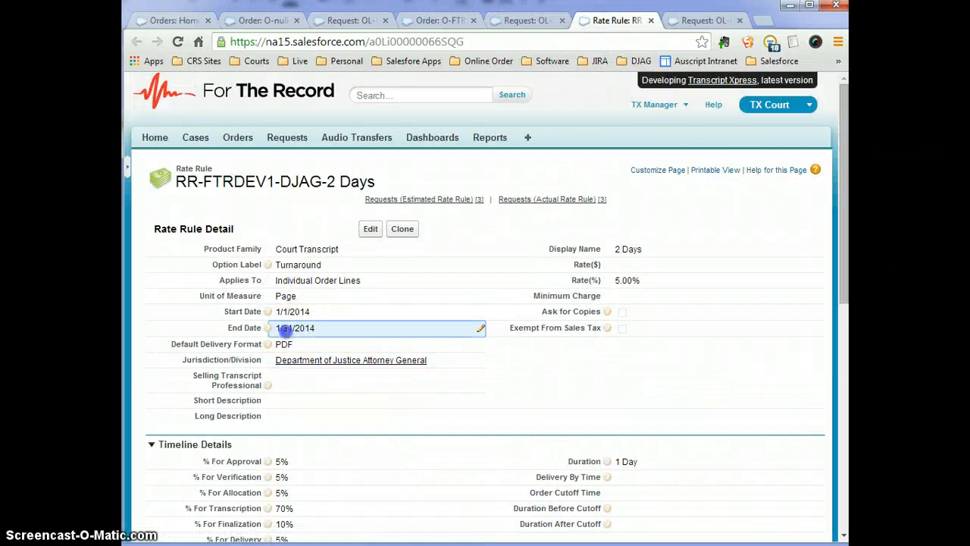
Change the rate rule's End Date to 1/31/2015, save, and return to the order.
{"action": "double_click", "coordinate": [287, 330]}
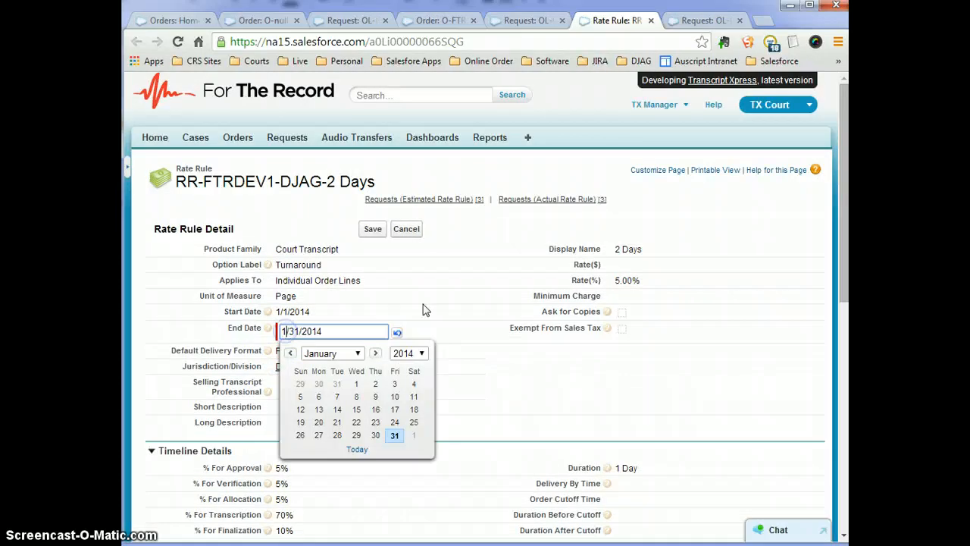
{"action": "left_click", "coordinate": [505, 292]}
{"action": "type", "text": "5"}
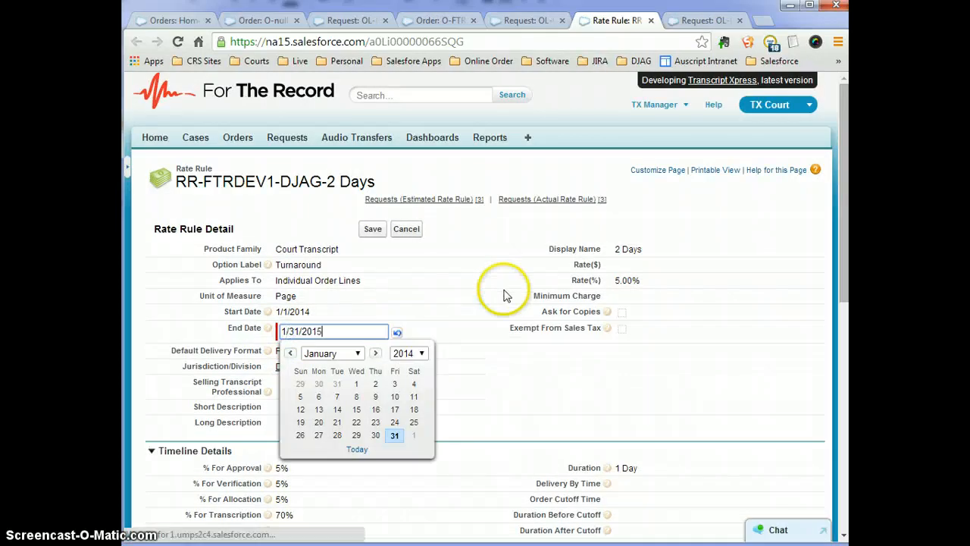
{"action": "left_click", "coordinate": [373, 230]}
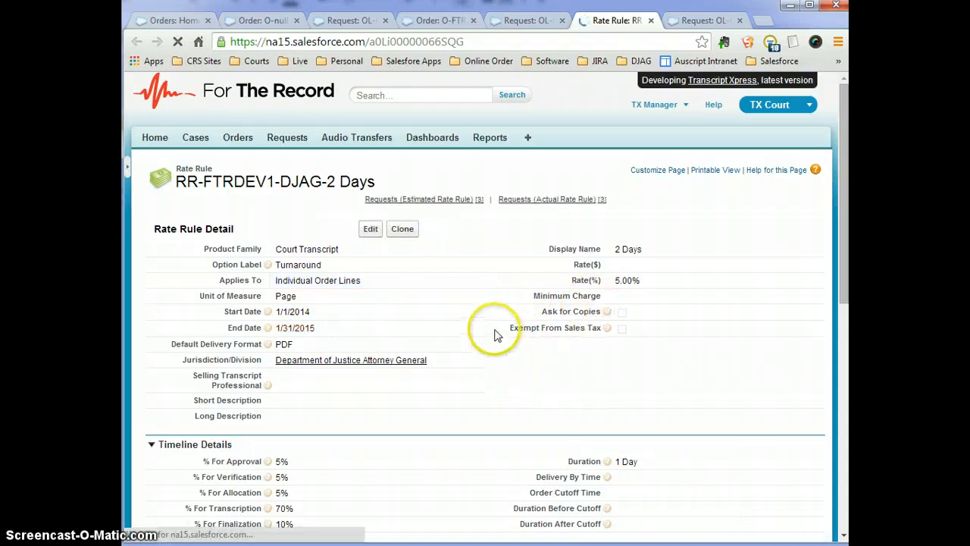
{"action": "left_click", "coordinate": [651, 21]}
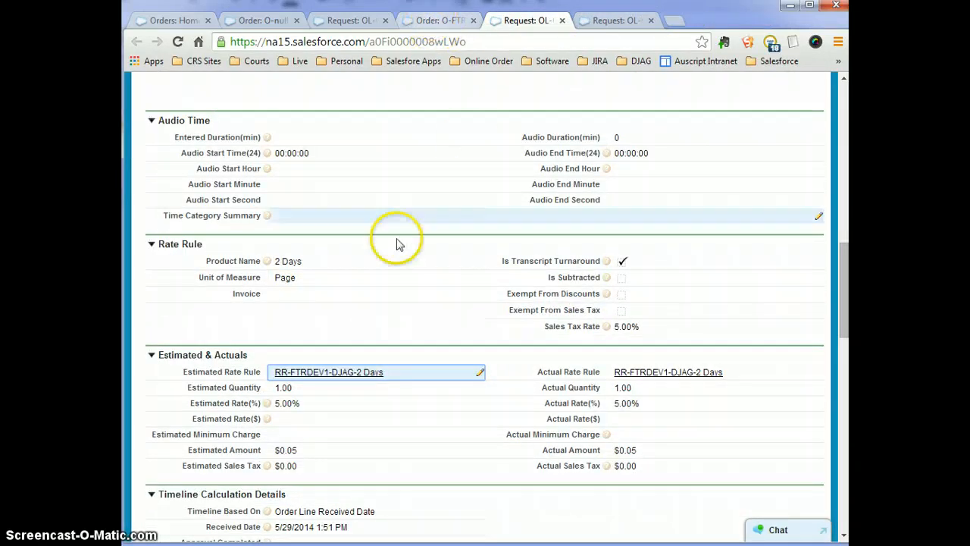
{"action": "scroll", "coordinate": [397, 243], "scroll_direction": "up", "scroll_amount": 5}
{"action": "left_click", "coordinate": [490, 20]}
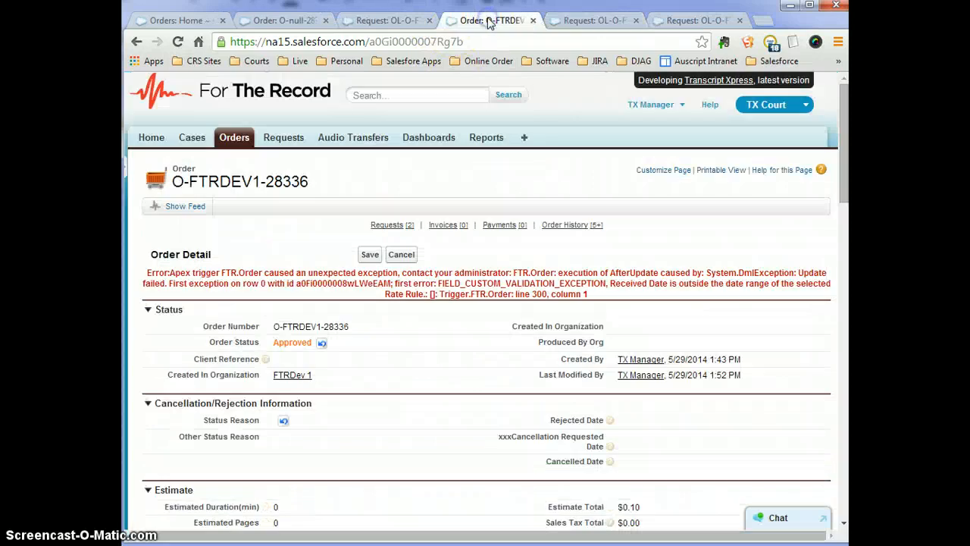
{"action": "left_click", "coordinate": [367, 255]}
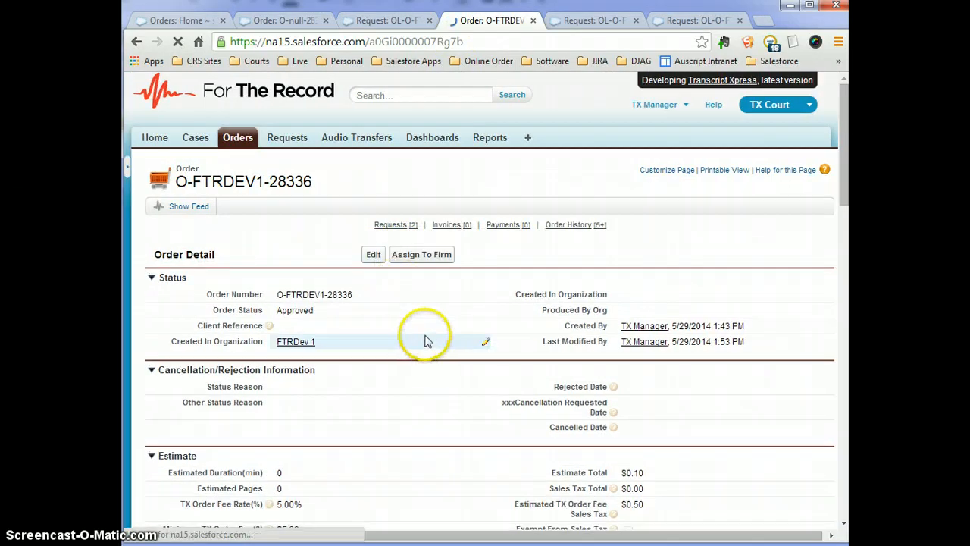
{"action": "scroll", "coordinate": [447, 377], "scroll_direction": "down", "scroll_amount": 1}
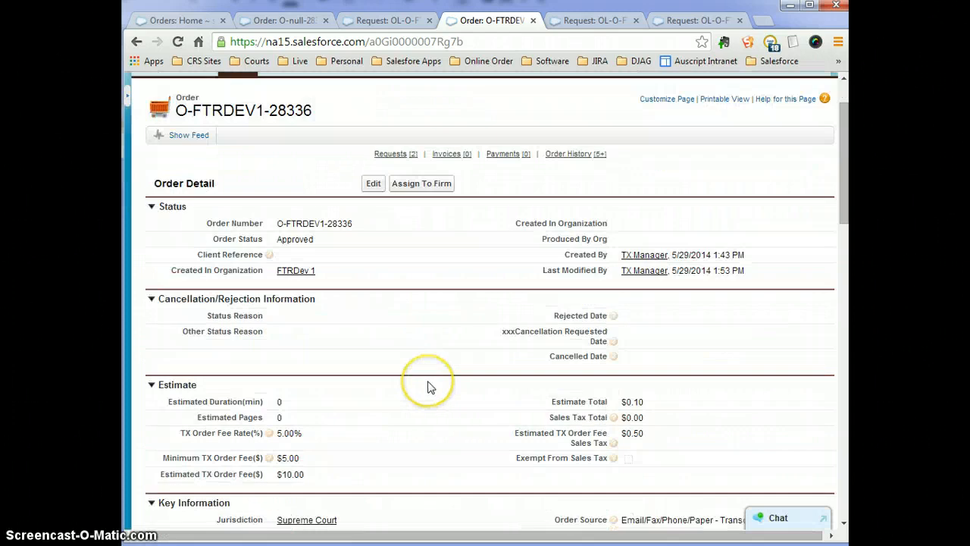
{"action": "mouse_move", "coordinate": [394, 157]}
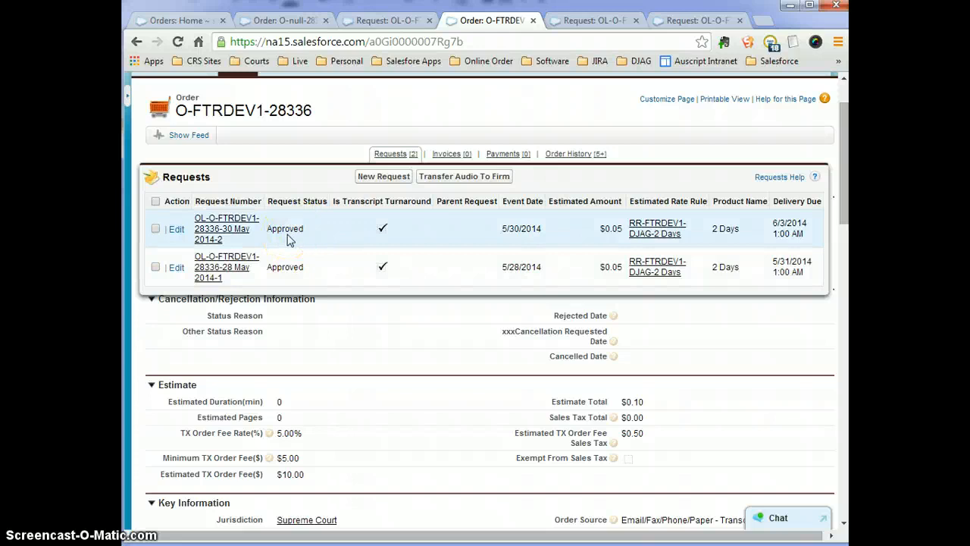
{"action": "scroll", "coordinate": [396, 407], "scroll_direction": "down", "scroll_amount": 6}
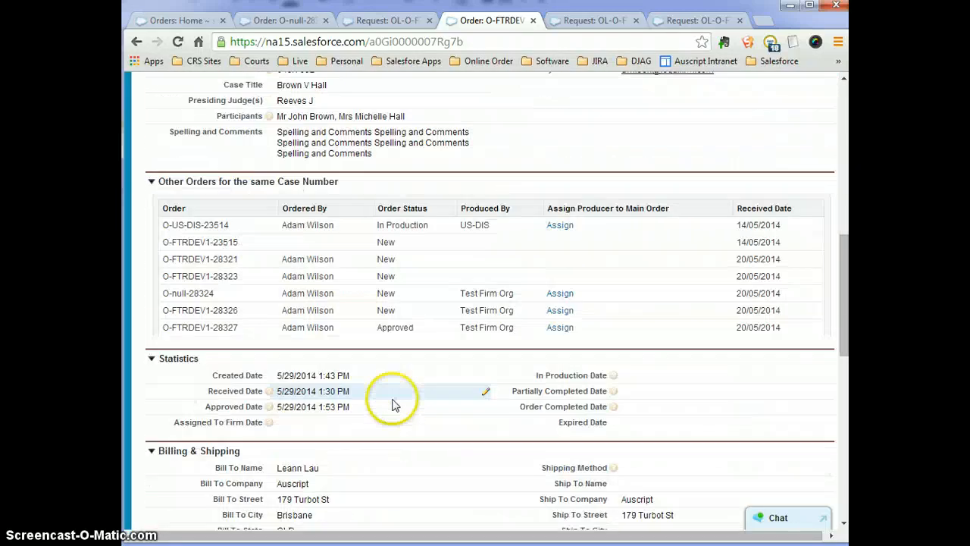
{"action": "scroll", "coordinate": [393, 405], "scroll_direction": "down", "scroll_amount": 6}
{"action": "scroll", "coordinate": [391, 402], "scroll_direction": "up", "scroll_amount": 5}
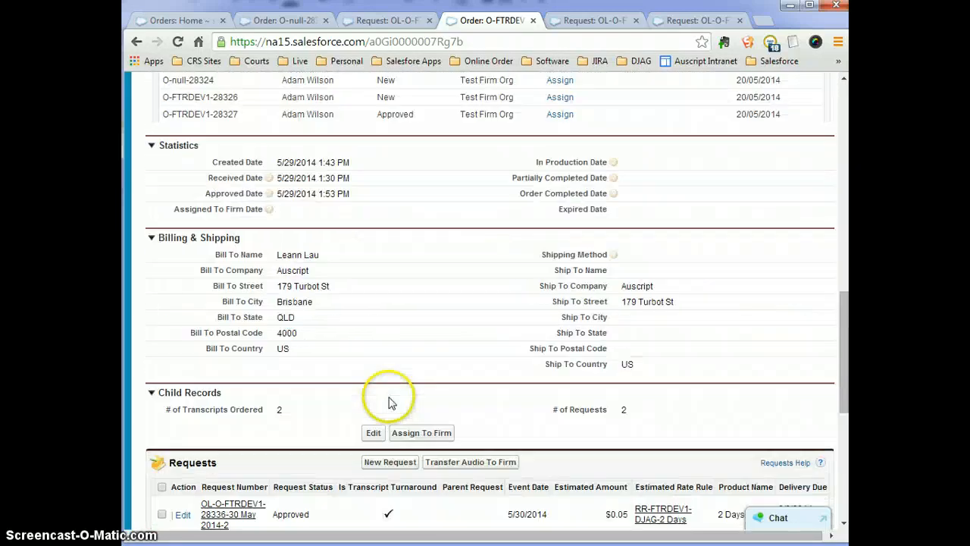
{"action": "left_click_drag", "start_coordinate": [290, 338], "coordinate": [442, 359]}
{"action": "scroll", "coordinate": [447, 362], "scroll_direction": "up", "scroll_amount": 8}
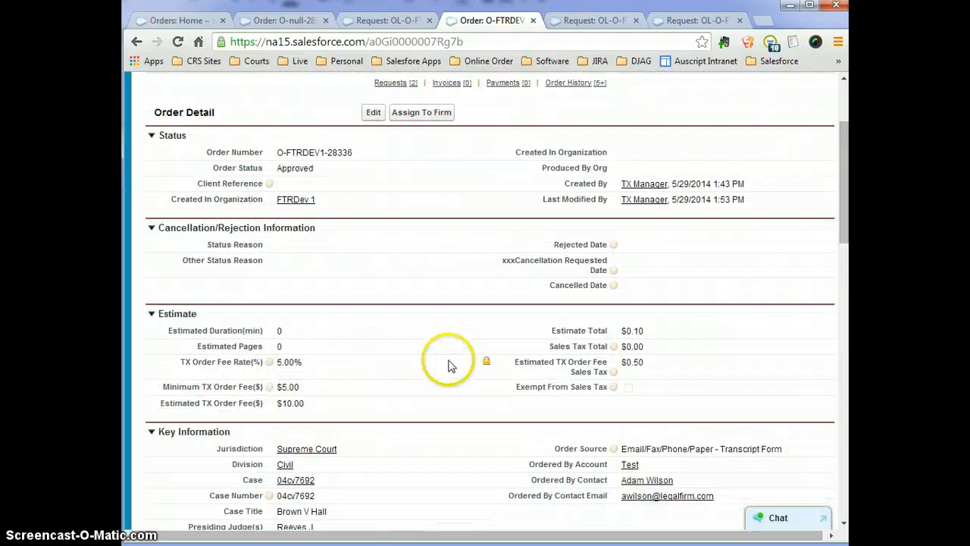
Cancel the Assigned To Firm status edit and go to the Assign To Firm page instead.
{"action": "double_click", "coordinate": [296, 310]}
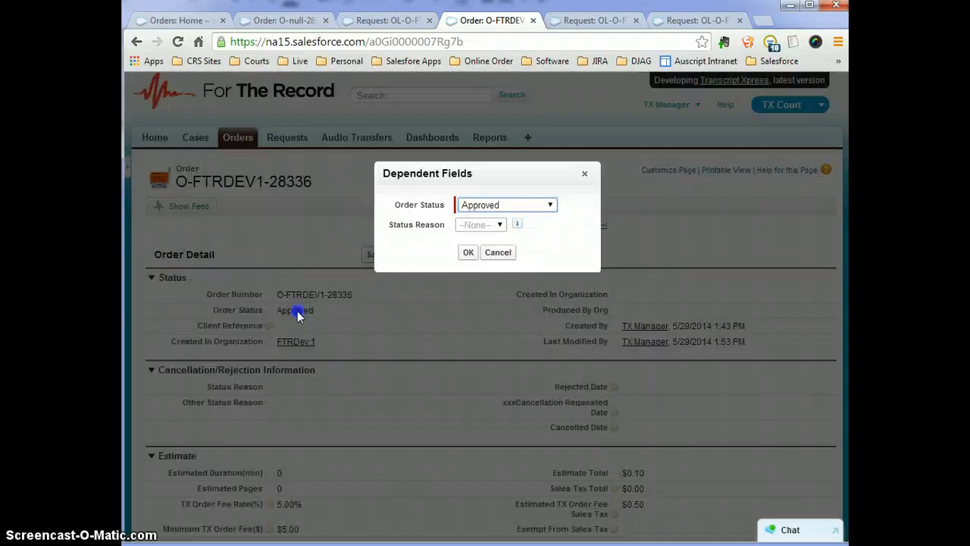
{"action": "left_click", "coordinate": [492, 206]}
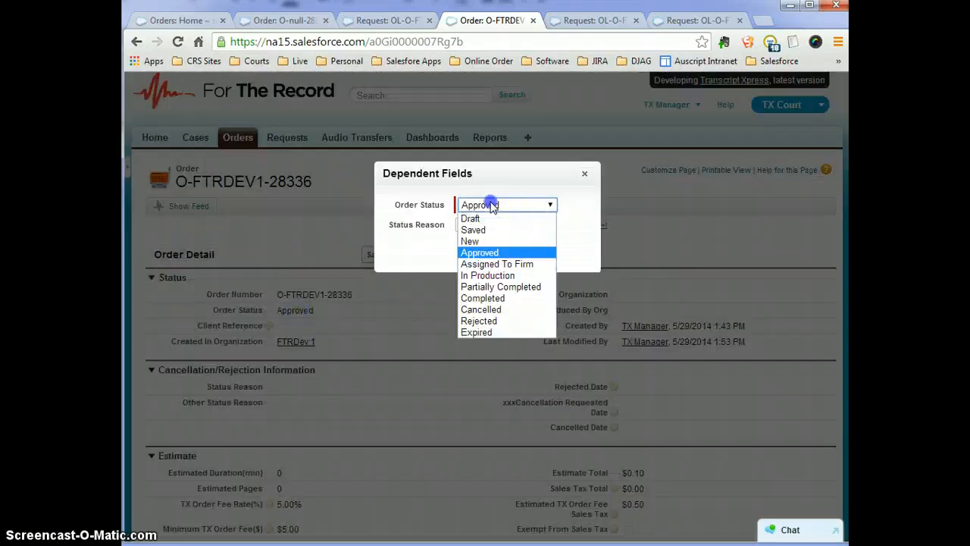
{"action": "left_click", "coordinate": [503, 264]}
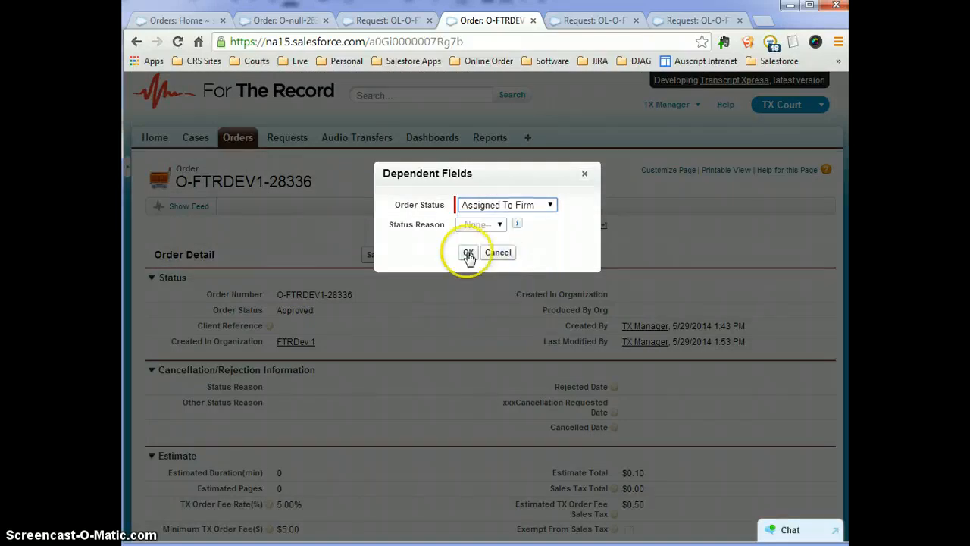
{"action": "left_click", "coordinate": [492, 256]}
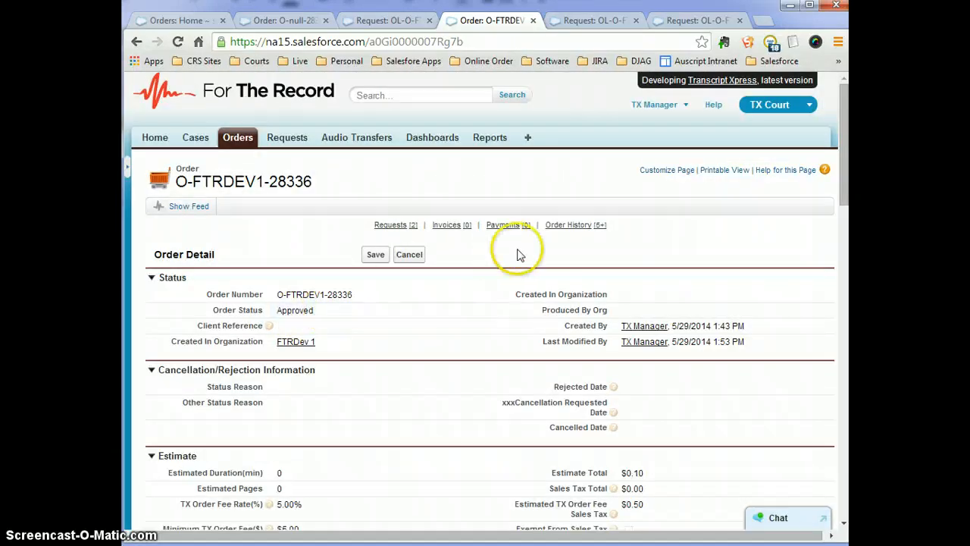
{"action": "left_click", "coordinate": [409, 256]}
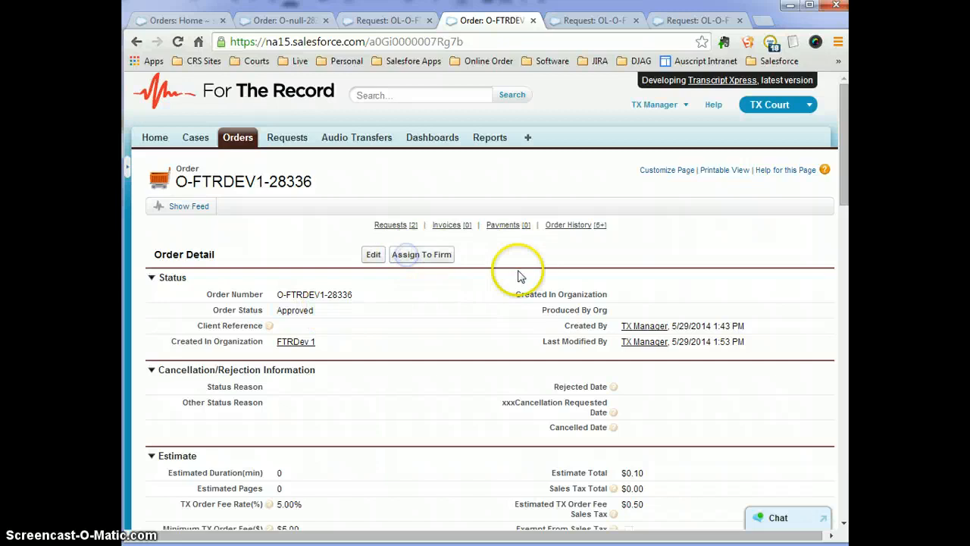
{"action": "left_click", "coordinate": [429, 258]}
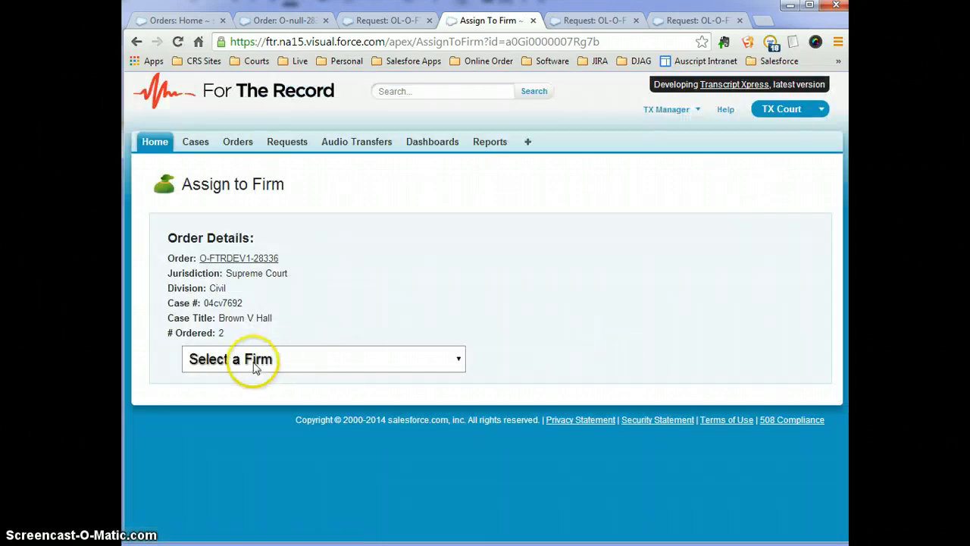
Select Test Firm Org - Online as the firm, review the rooms, and assign the order.
{"action": "left_click", "coordinate": [256, 366]}
{"action": "left_click", "coordinate": [267, 460]}
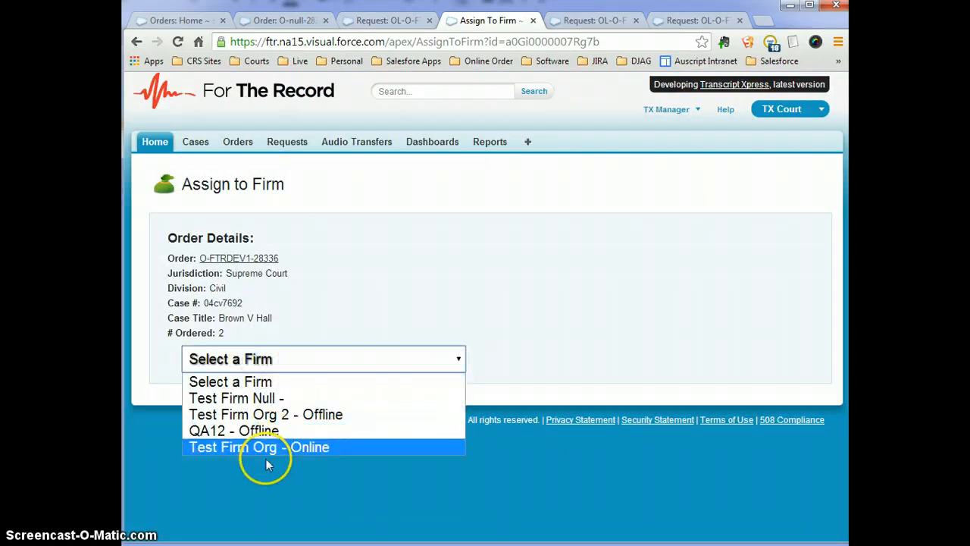
{"action": "left_click", "coordinate": [251, 446]}
{"action": "scroll", "coordinate": [546, 388], "scroll_direction": "down", "scroll_amount": 1}
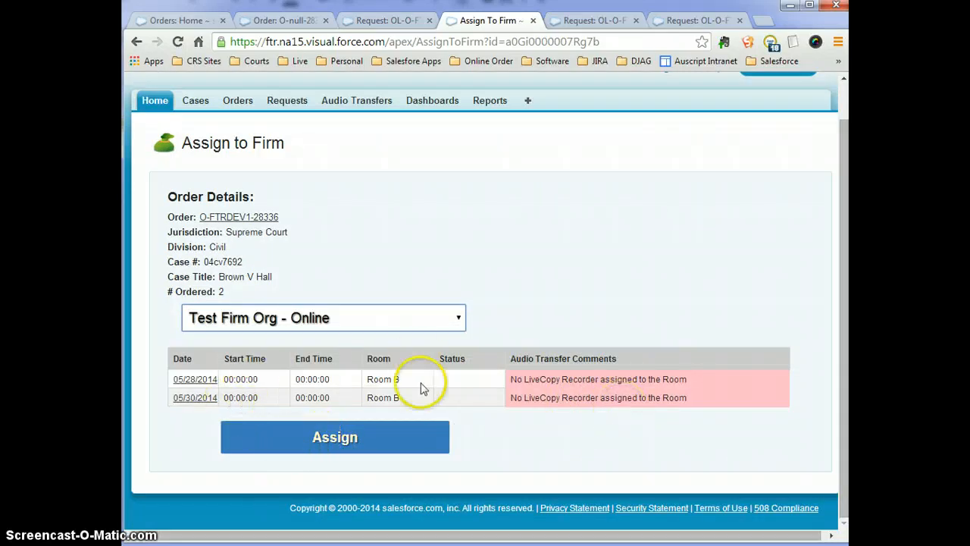
{"action": "left_click_drag", "start_coordinate": [512, 379], "coordinate": [692, 384]}
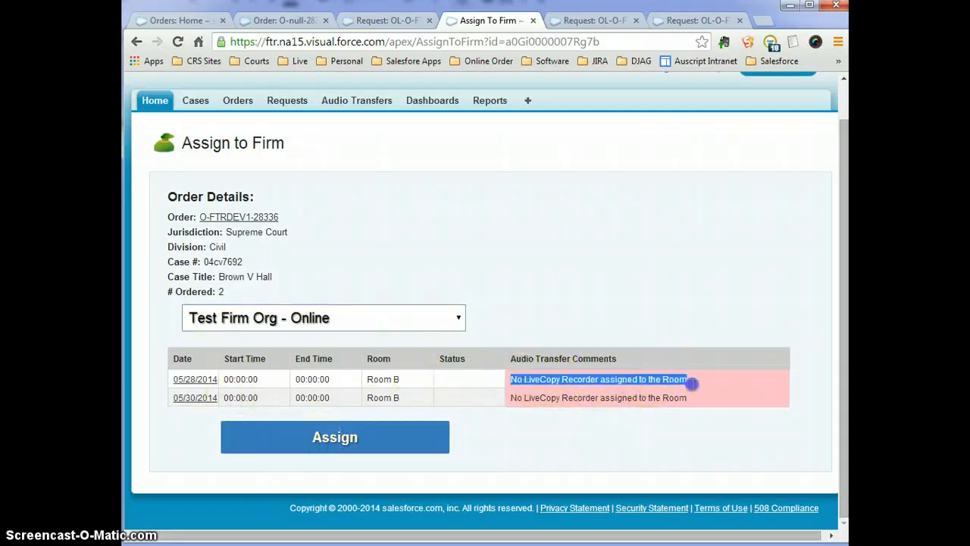
{"action": "left_click", "coordinate": [679, 398]}
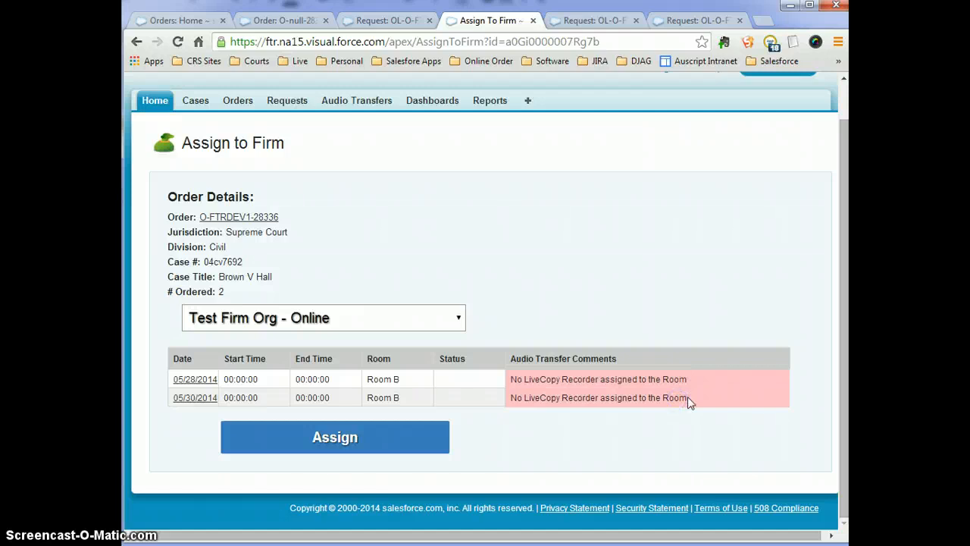
{"action": "left_click", "coordinate": [337, 443]}
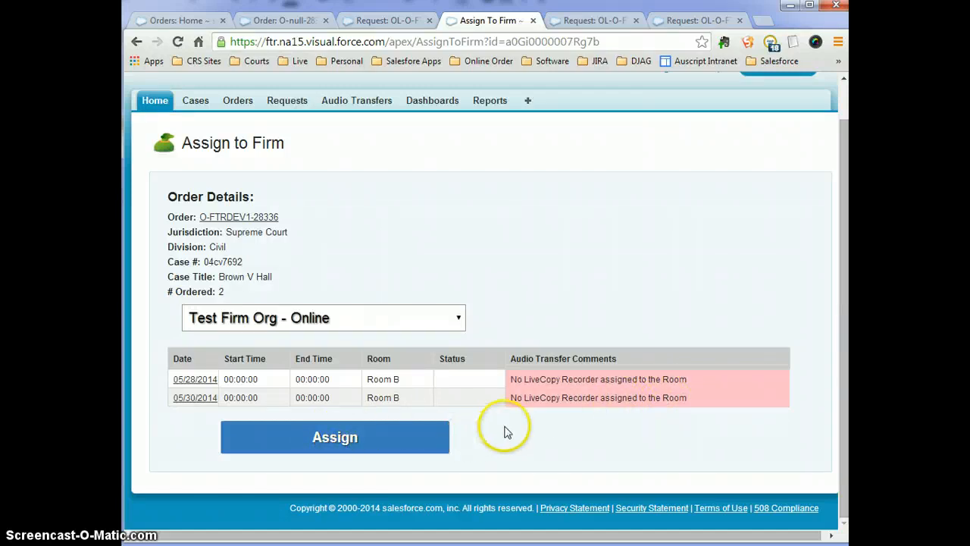
{"action": "left_click", "coordinate": [288, 445]}
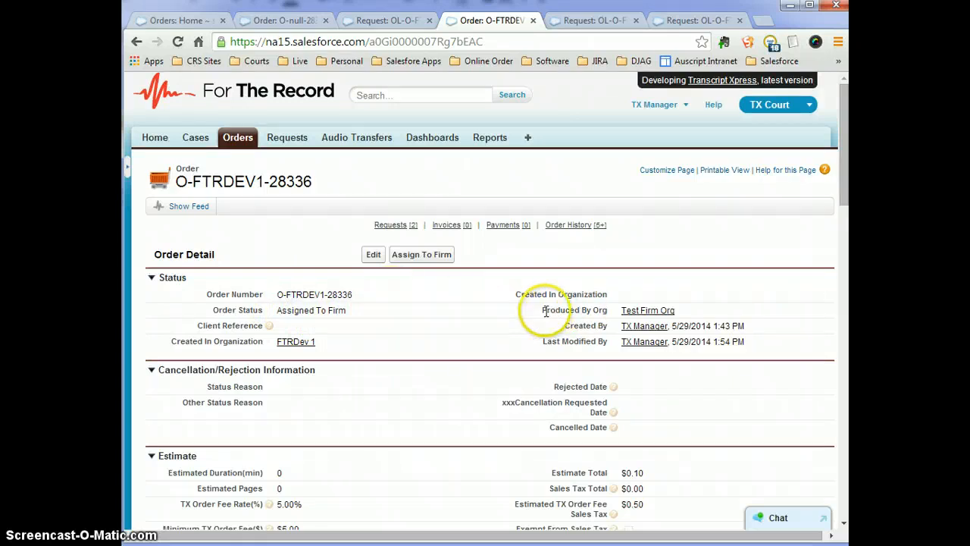
{"action": "left_click_drag", "start_coordinate": [542, 310], "coordinate": [557, 312]}
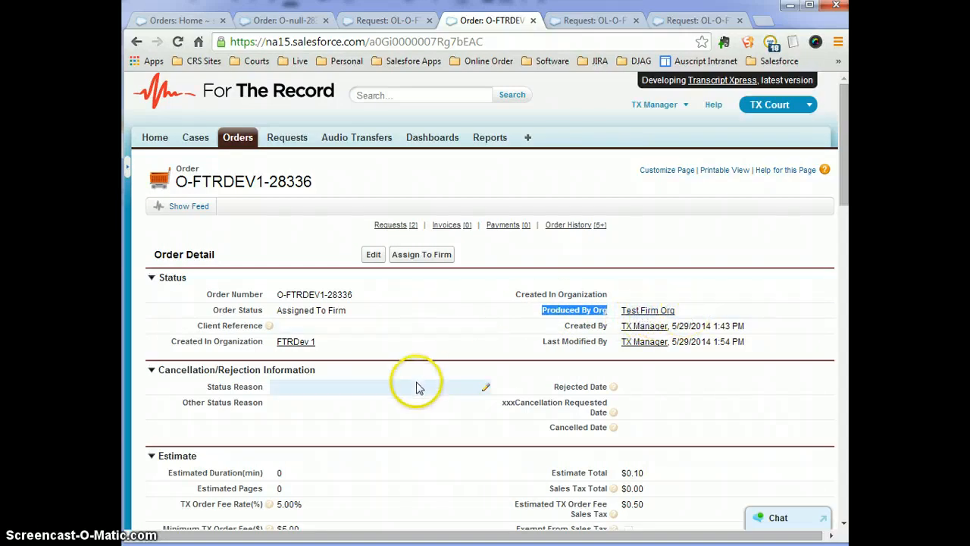
{"action": "scroll", "coordinate": [418, 386], "scroll_direction": "down", "scroll_amount": 5}
{"action": "scroll", "coordinate": [422, 374], "scroll_direction": "up", "scroll_amount": 5}
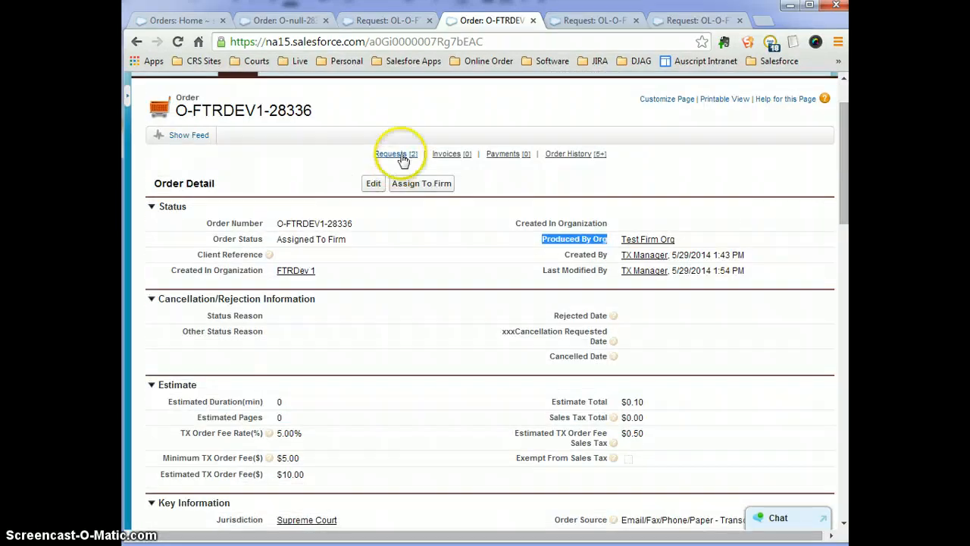
{"action": "mouse_move", "coordinate": [397, 156]}
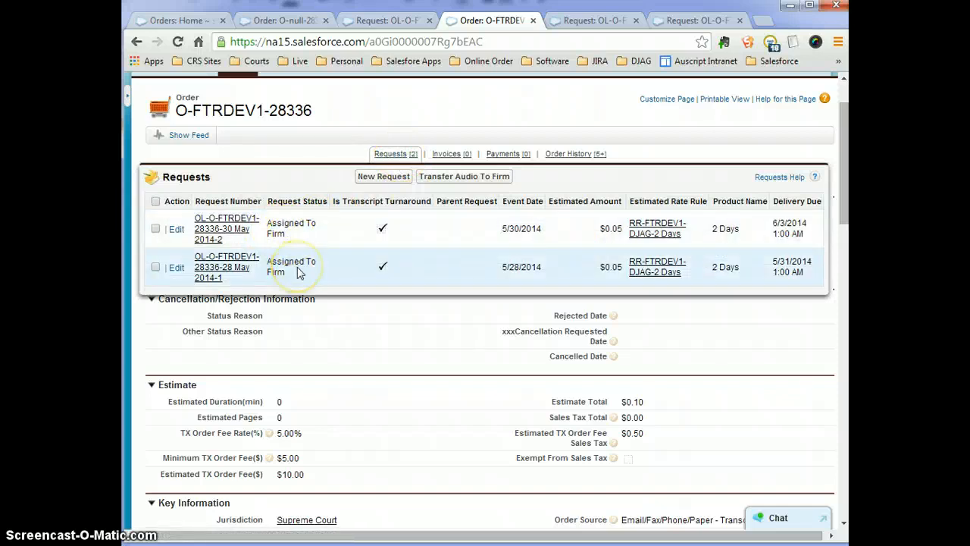
{"action": "scroll", "coordinate": [500, 394], "scroll_direction": "down", "scroll_amount": 6}
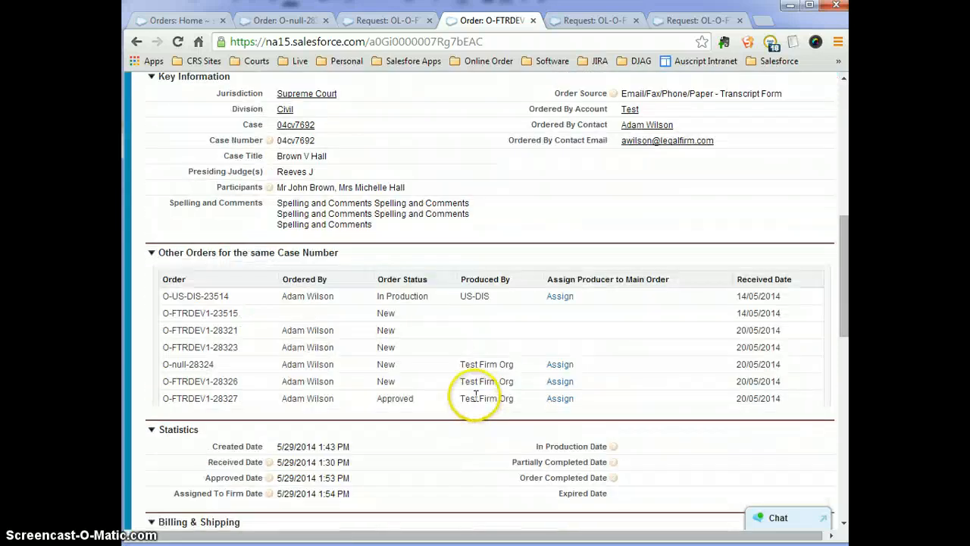
{"action": "scroll", "coordinate": [476, 395], "scroll_direction": "down", "scroll_amount": 2}
{"action": "left_click_drag", "start_coordinate": [282, 351], "coordinate": [354, 354]}
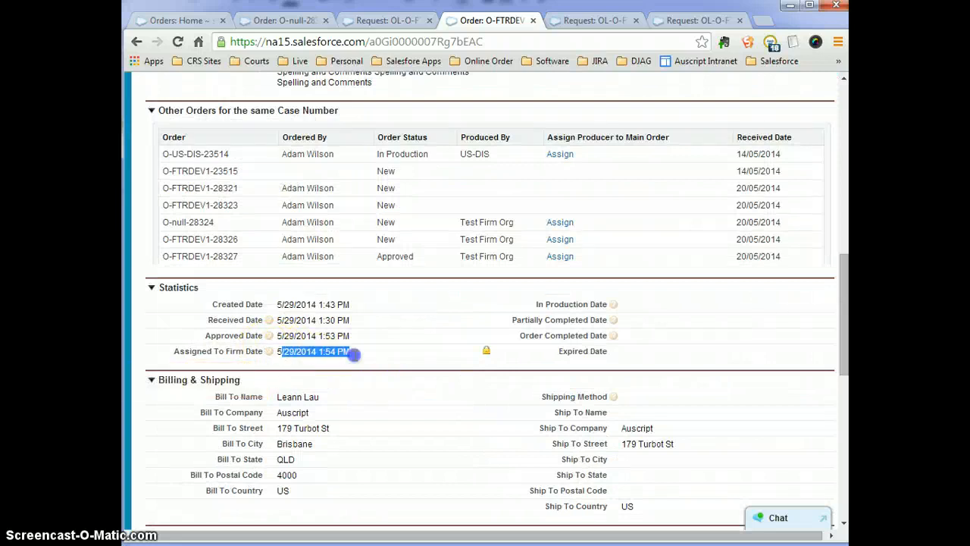
{"action": "scroll", "coordinate": [505, 336], "scroll_direction": "up", "scroll_amount": 6}
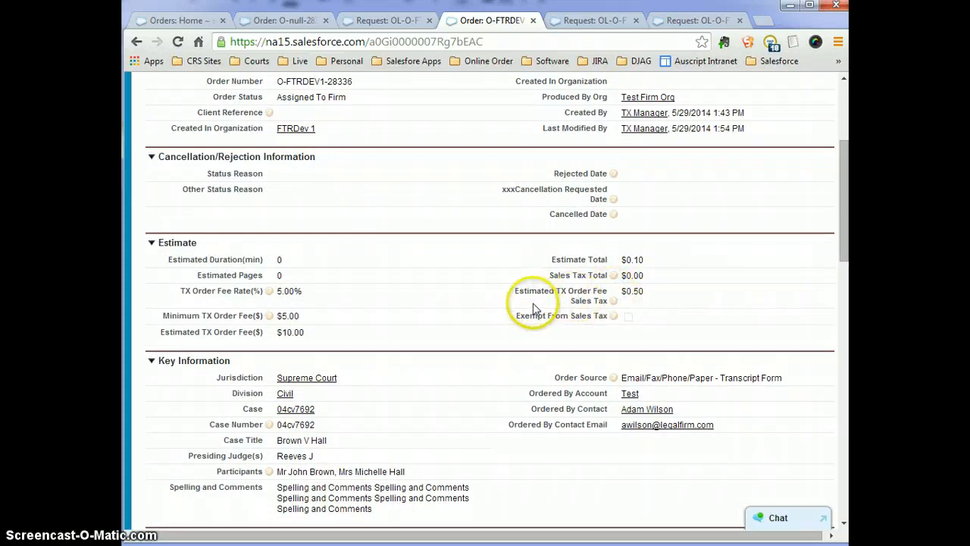
{"action": "scroll", "coordinate": [530, 307], "scroll_direction": "up", "scroll_amount": 1}
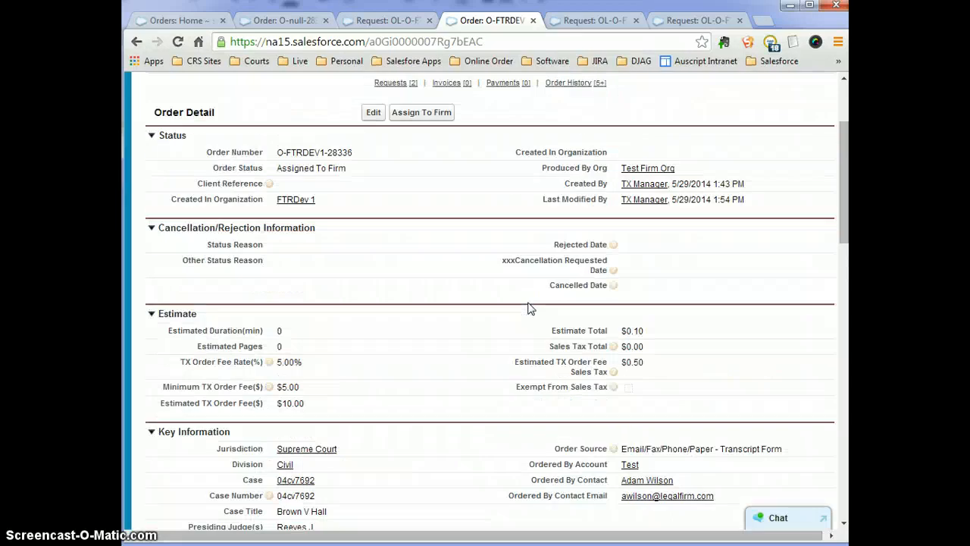
{"action": "scroll", "coordinate": [529, 308], "scroll_direction": "up", "scroll_amount": 2}
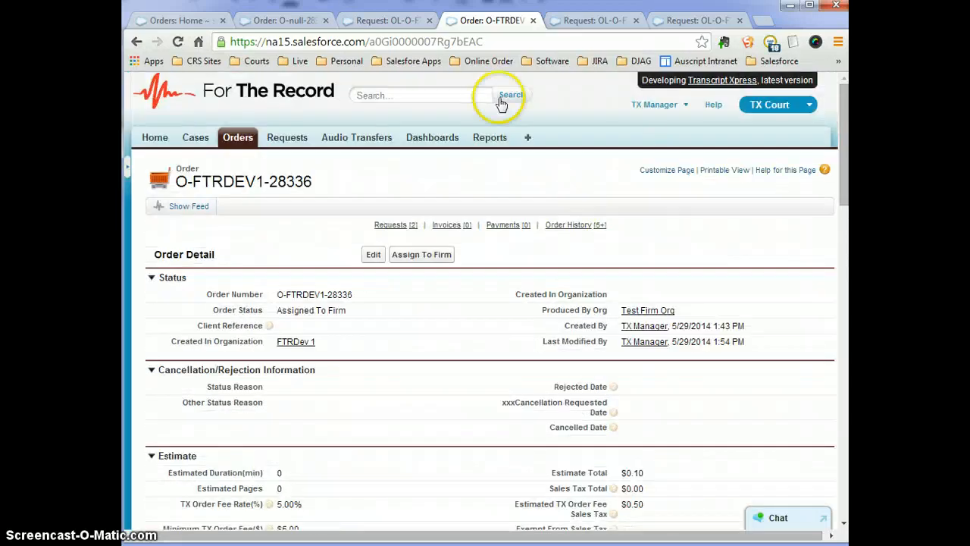
Show the All Orders view on the Orders home page, listing all 129 orders across 6 pages.
{"action": "left_click", "coordinate": [179, 23]}
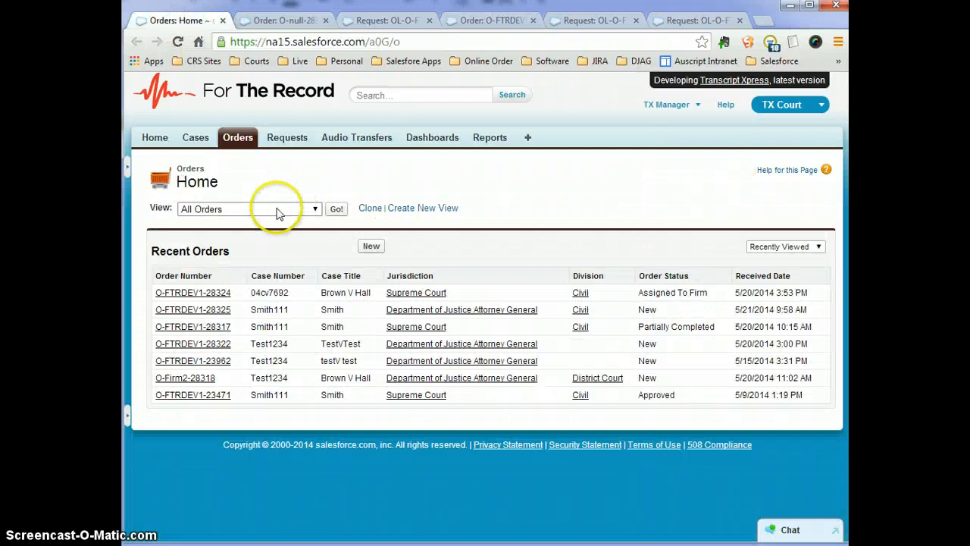
{"action": "left_click", "coordinate": [262, 207]}
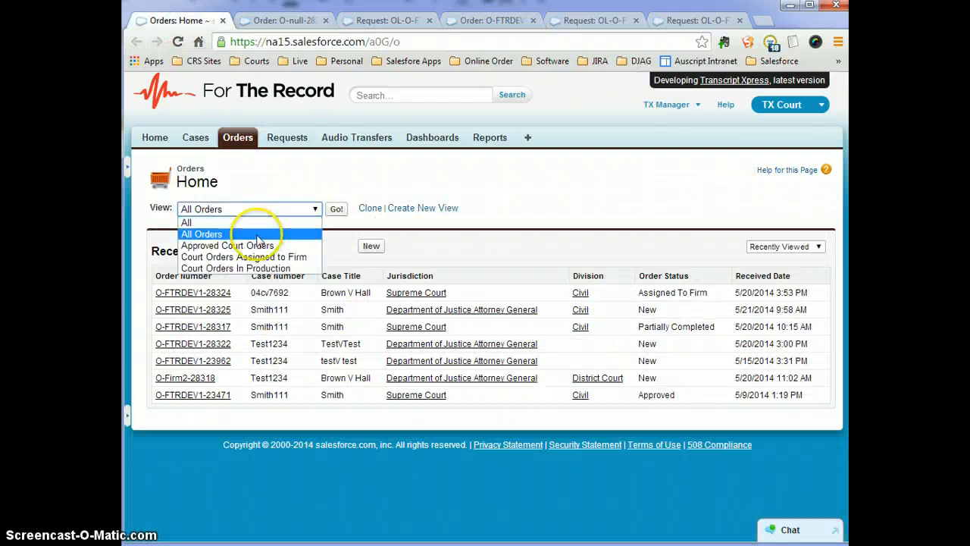
{"action": "left_click", "coordinate": [233, 236]}
{"action": "left_click", "coordinate": [337, 210]}
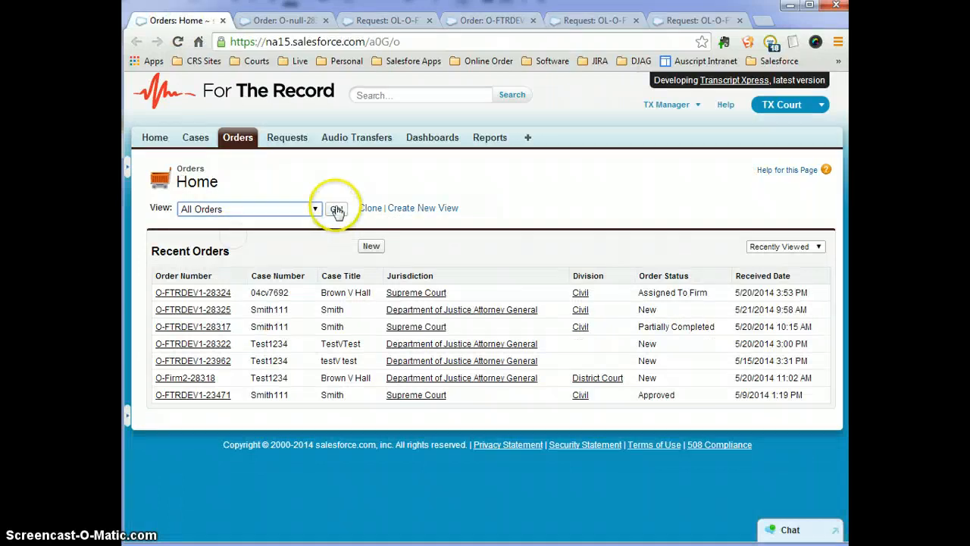
{"action": "left_click", "coordinate": [337, 210]}
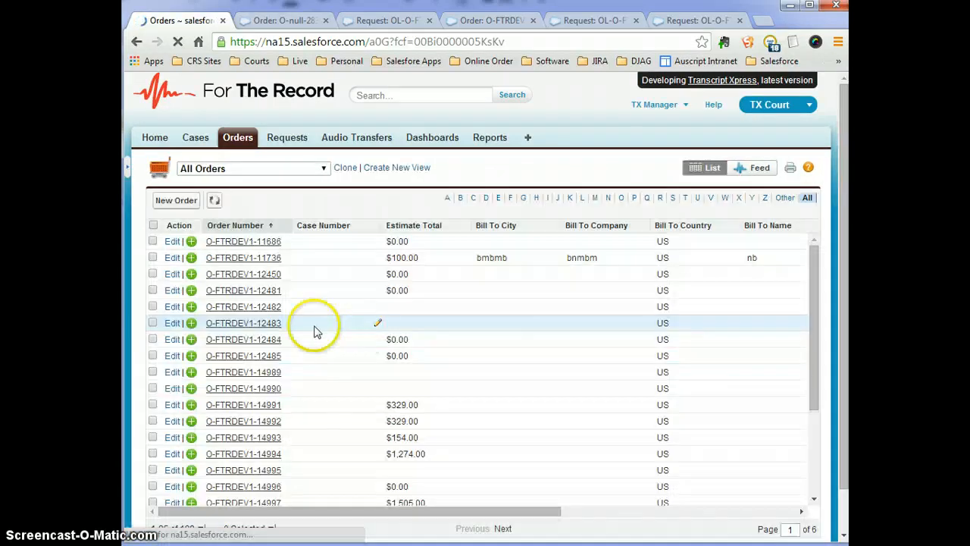
{"action": "scroll", "coordinate": [341, 360], "scroll_direction": "down", "scroll_amount": 3}
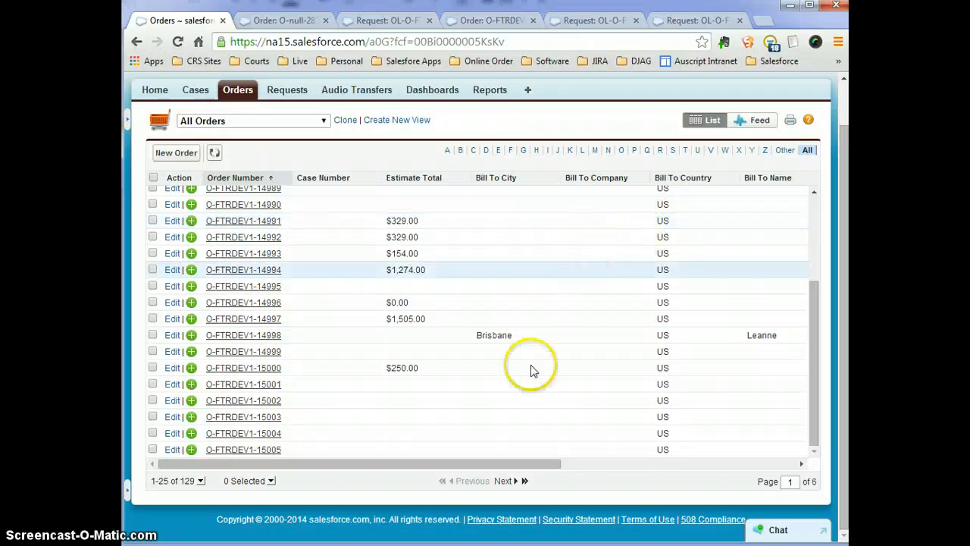
{"action": "scroll", "coordinate": [496, 401], "scroll_direction": "up", "scroll_amount": 4}
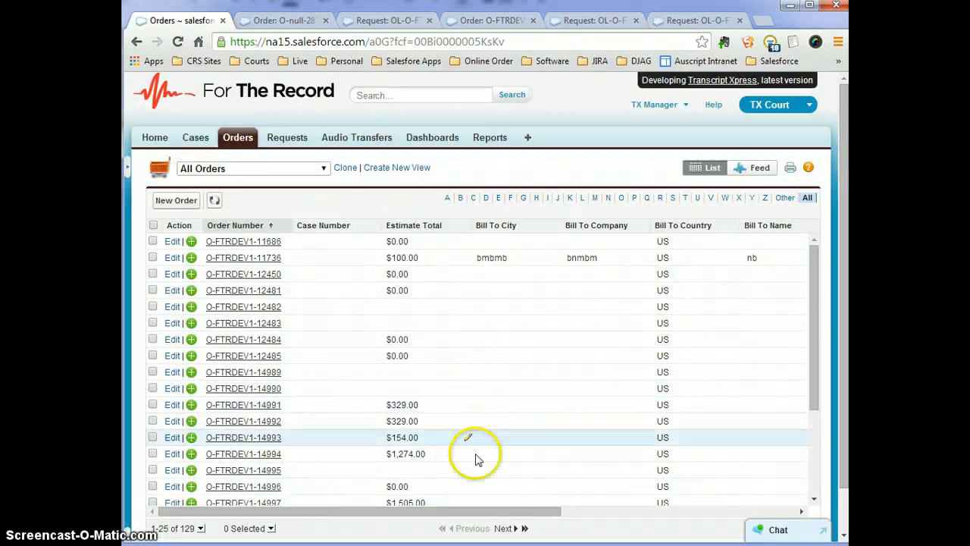